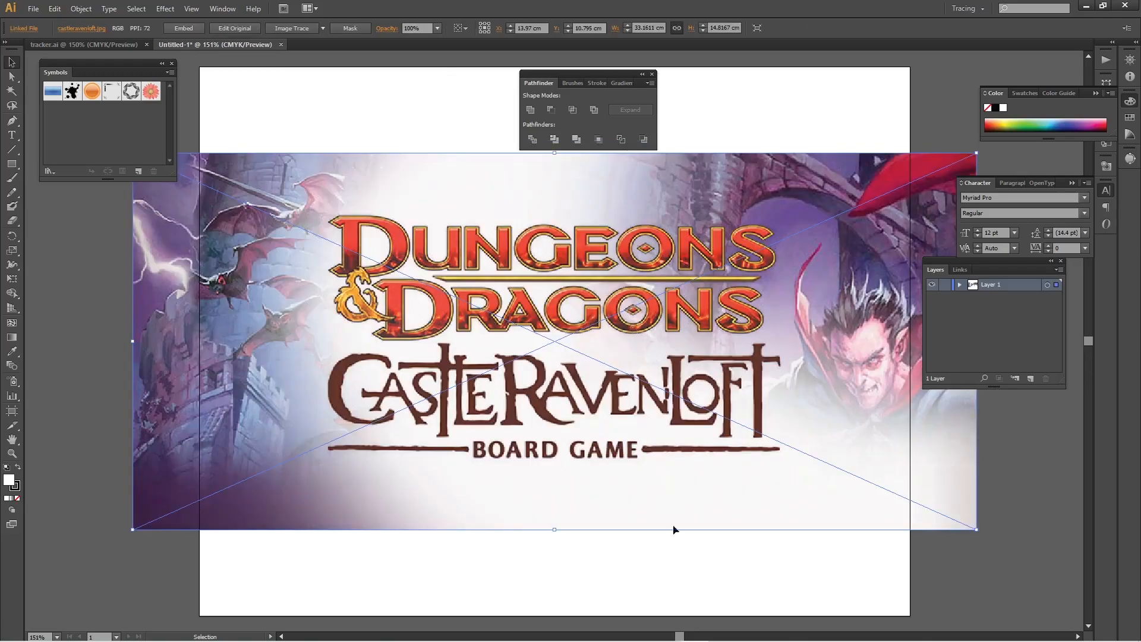
Trace and expand the placed Castle Ravenloft image into vector paths and ungroup the result
click(55, 8)
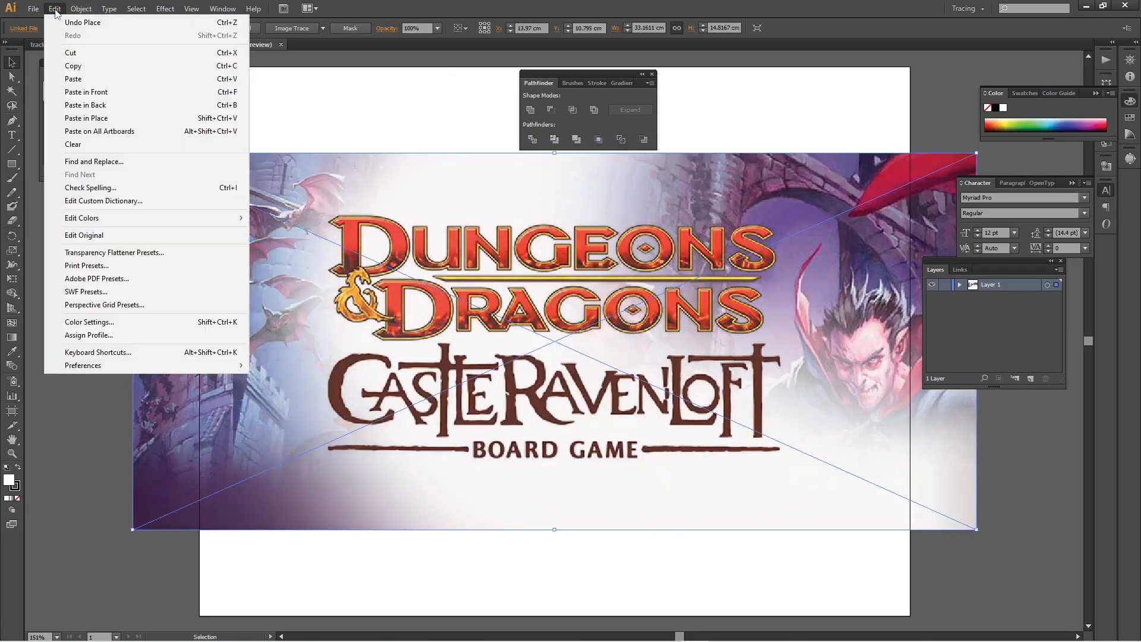
mouse_move(81, 8)
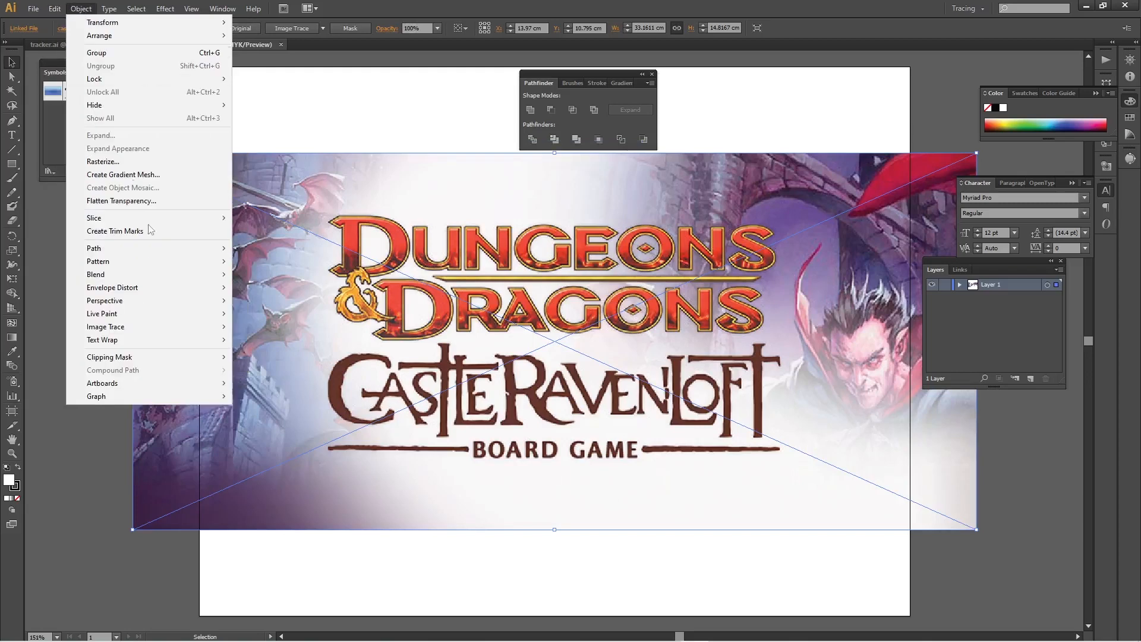
mouse_move(155, 326)
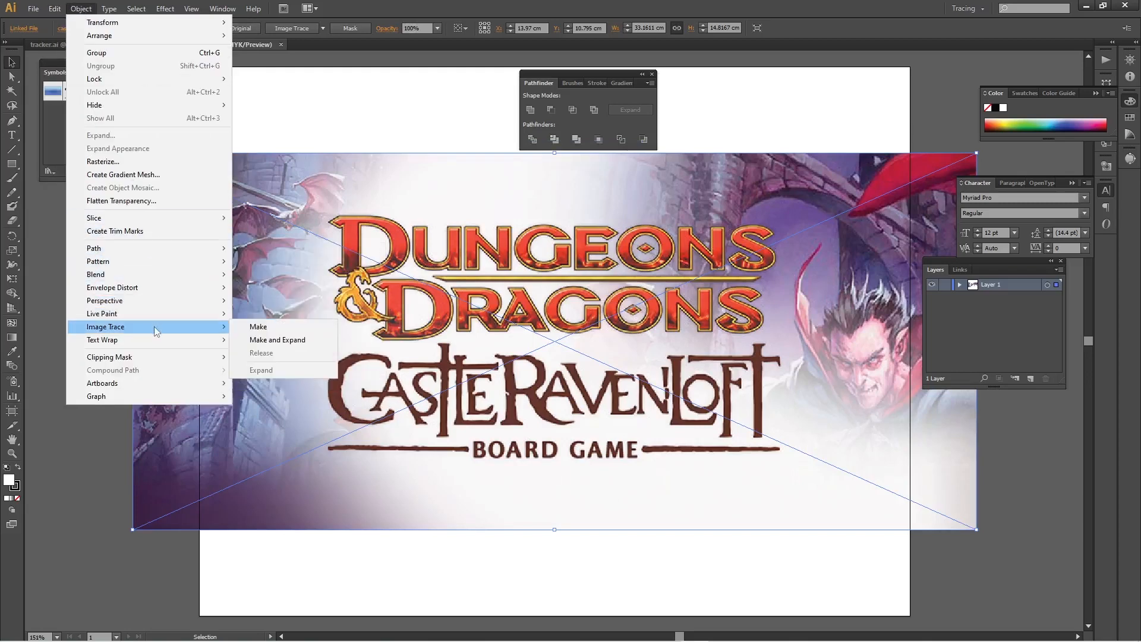
click(286, 346)
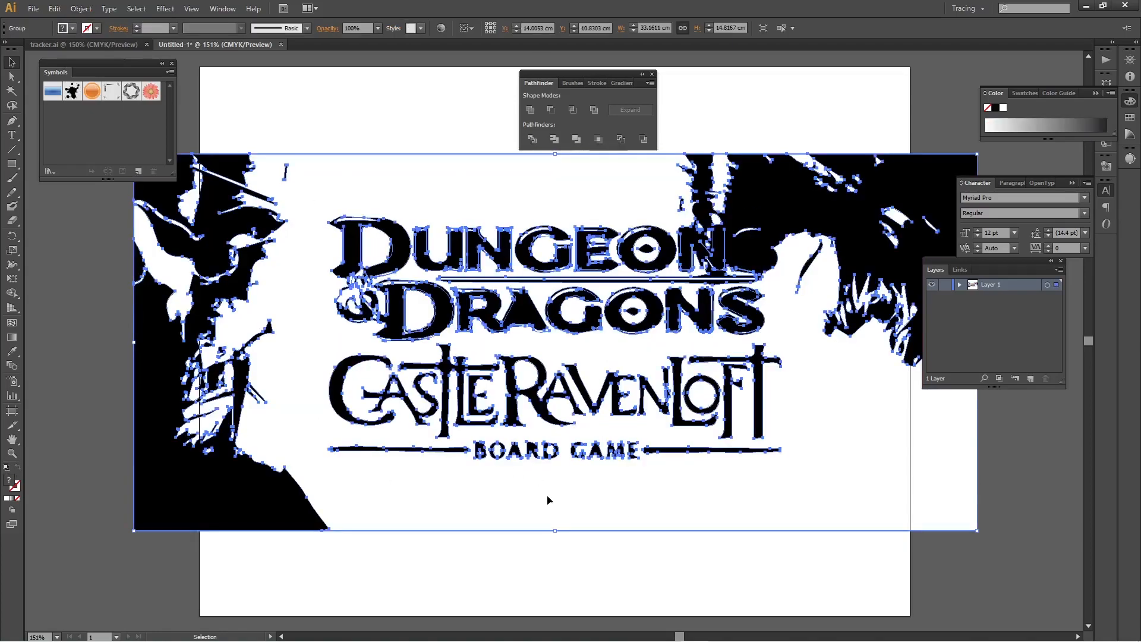
right_click(630, 499)
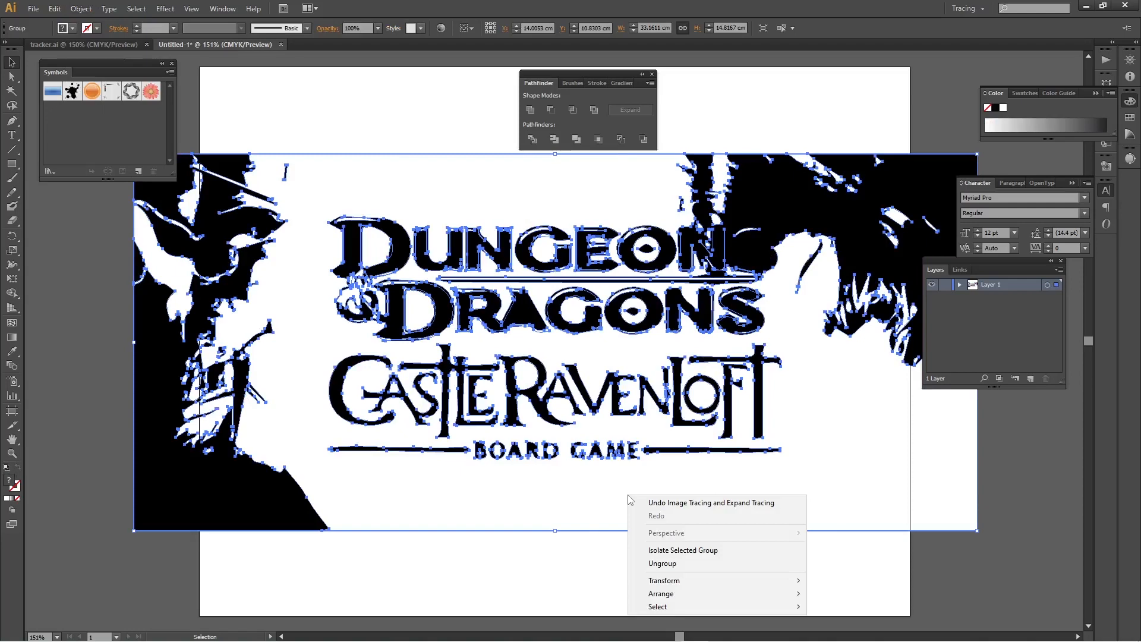
click(668, 564)
click(879, 547)
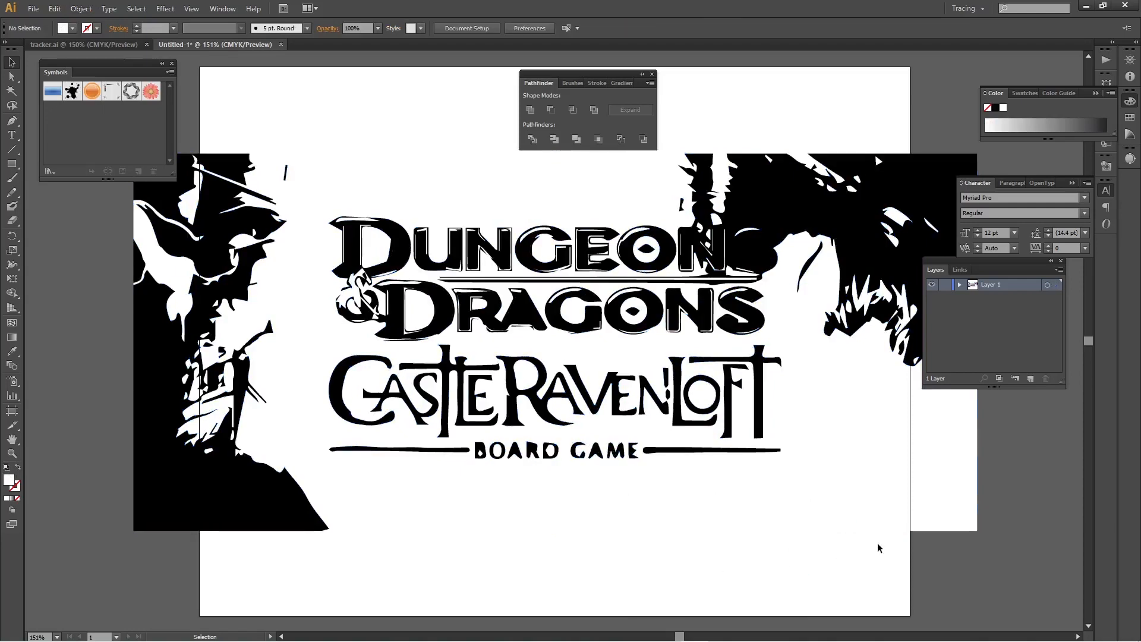
Delete the traced white background, the black artwork on both sides and the Dungeons & Dragons lettering
drag(992, 540, 71, 484)
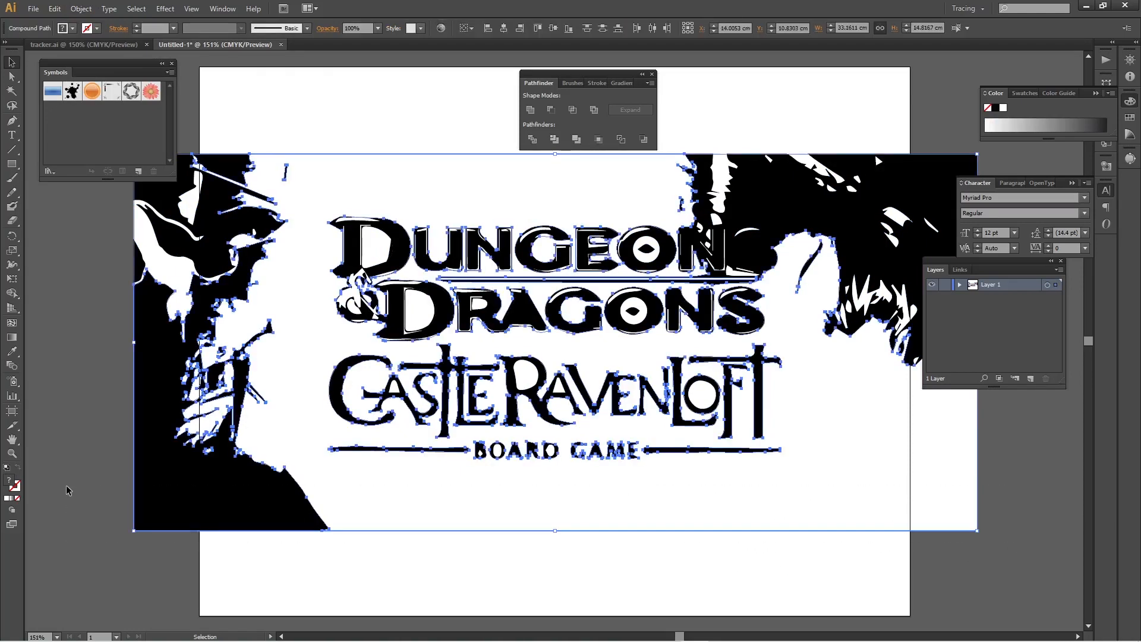
key(Delete)
drag(893, 411, 824, 190)
key(Delete)
drag(838, 334, 125, 145)
key(Delete)
drag(148, 318, 236, 460)
key(Delete)
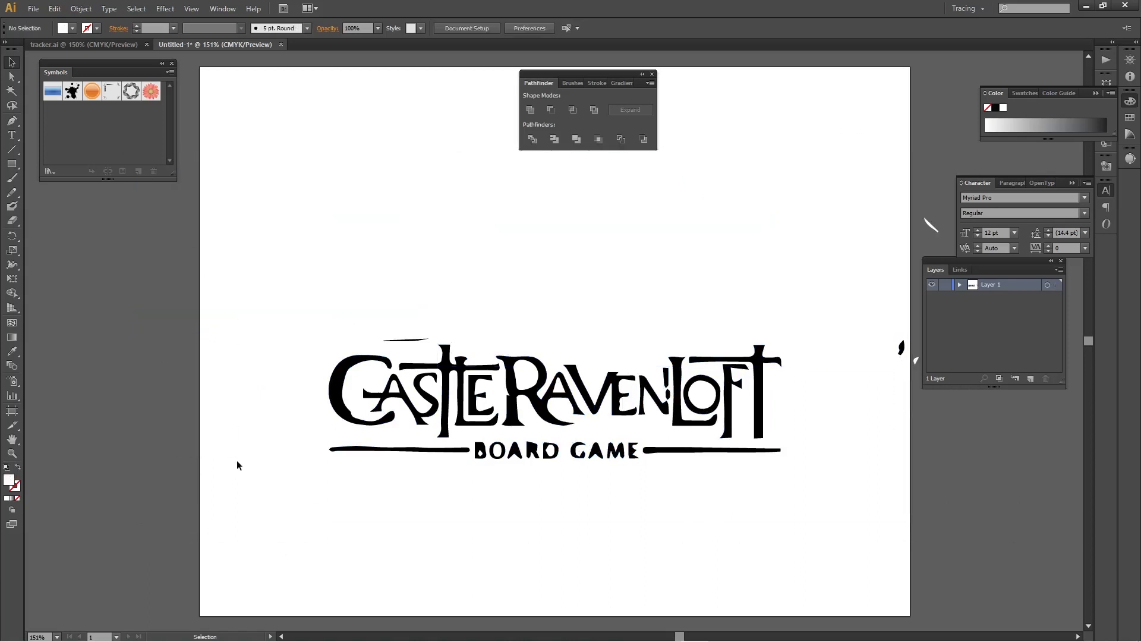
Delete the leftover fragments beside and above the Castle Ravenloft title and the Board Game line with its rules
key(Tab)
drag(977, 388, 836, 132)
key(Delete)
click(392, 321)
key(Delete)
drag(842, 460, 260, 423)
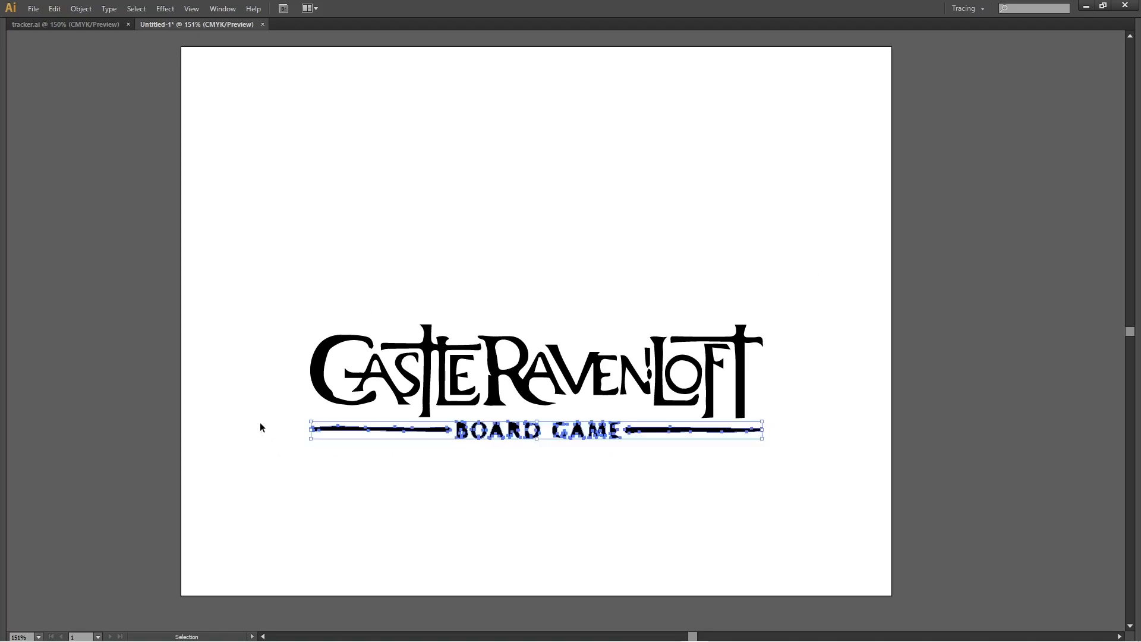
key(Delete)
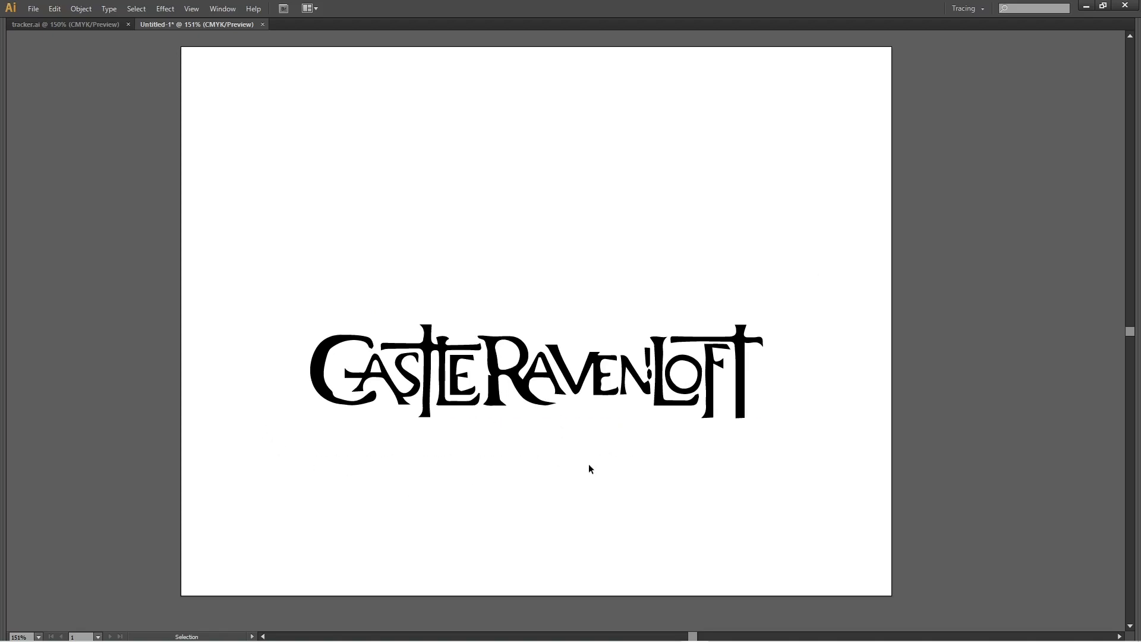
key(Tab)
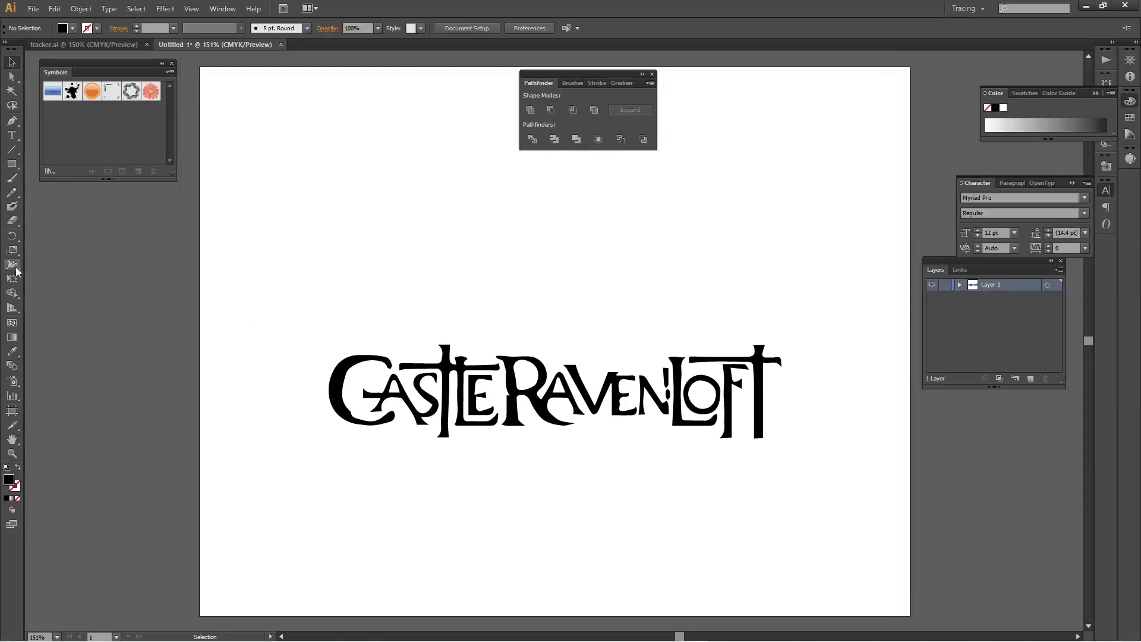
Draw a rectangle about 20 by 6.4 cm above the Castle Ravenloft lettering and fill it with red FF0000
click(11, 164)
drag(318, 111, 827, 274)
click(11, 63)
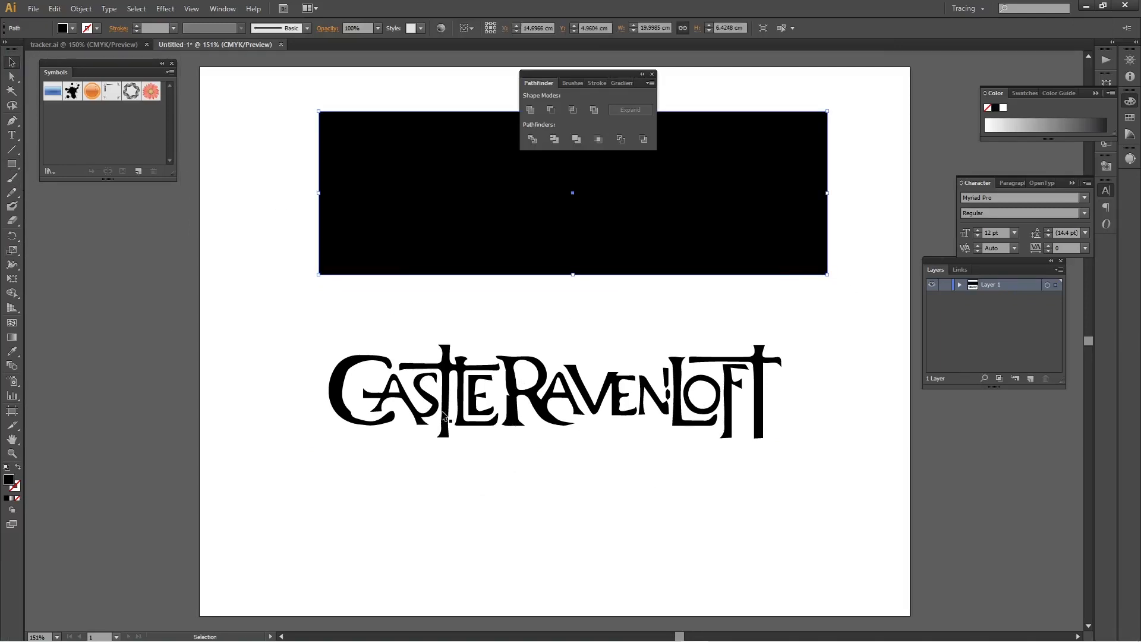
double_click(9, 479)
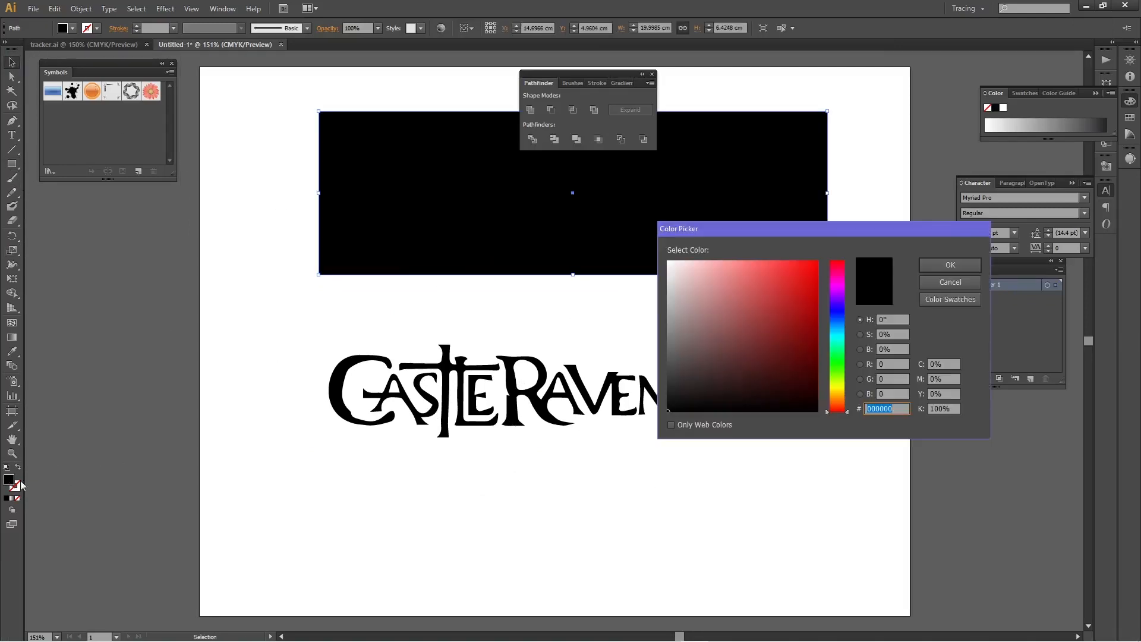
drag(754, 309, 820, 259)
click(942, 269)
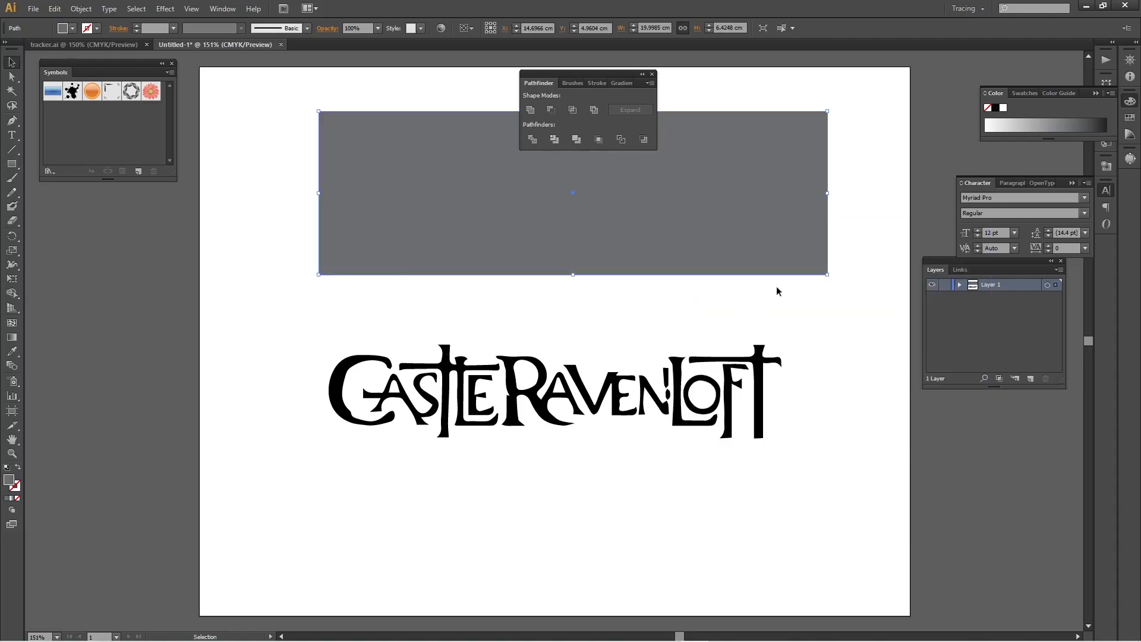
click(1110, 93)
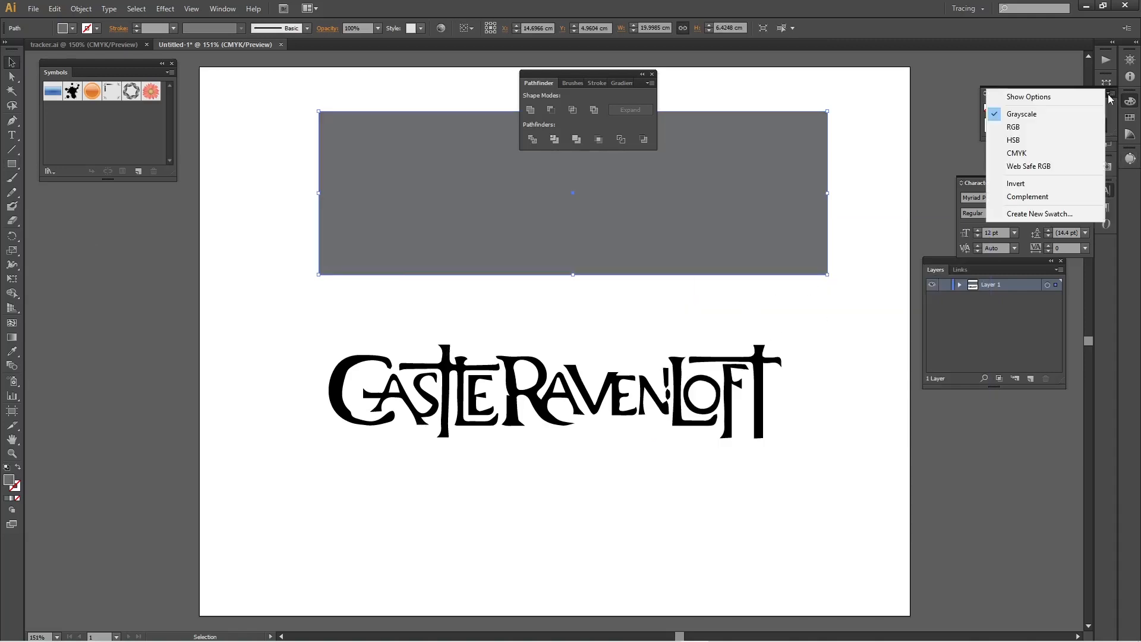
click(1013, 127)
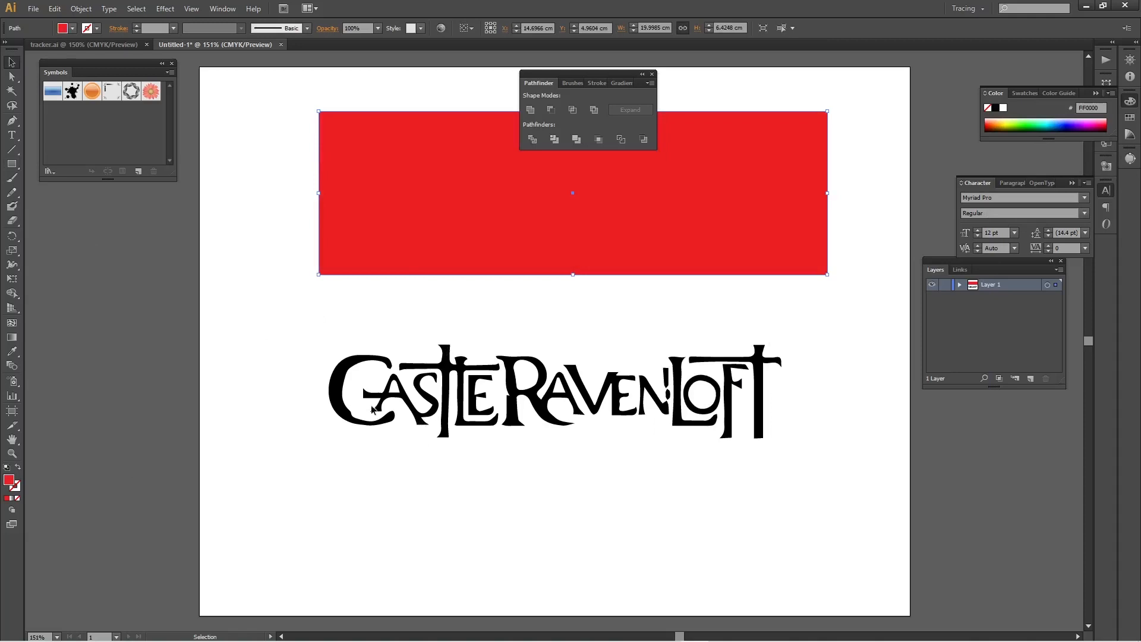
Move the Castle Ravenloft lettering onto the red rectangle and send the rectangle to the back
drag(862, 458, 262, 303)
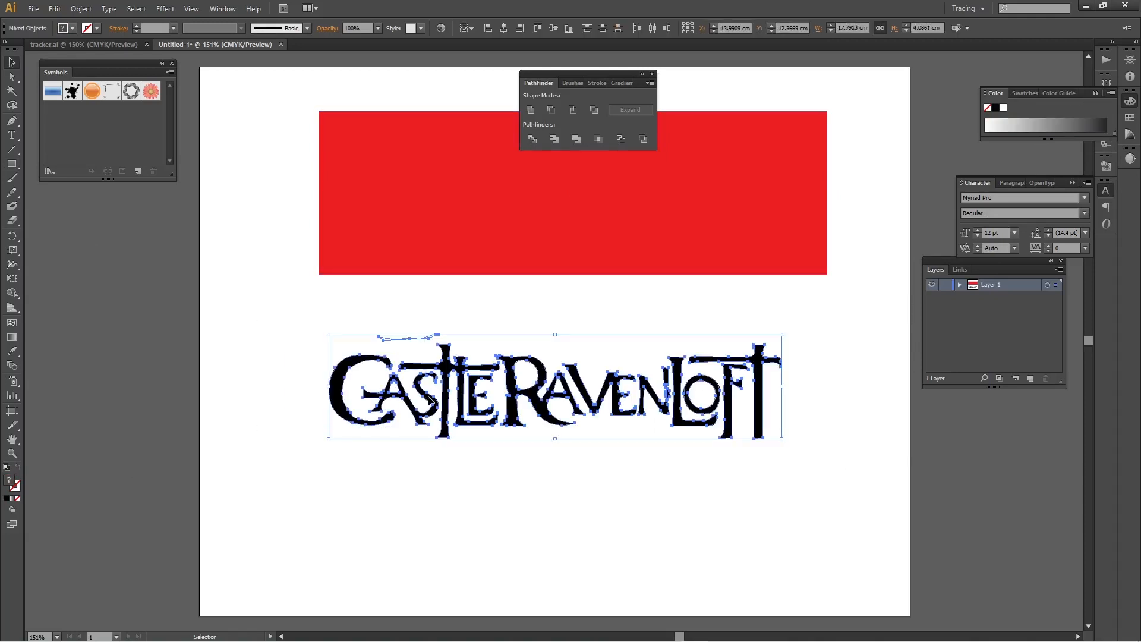
drag(447, 411, 458, 234)
click(528, 369)
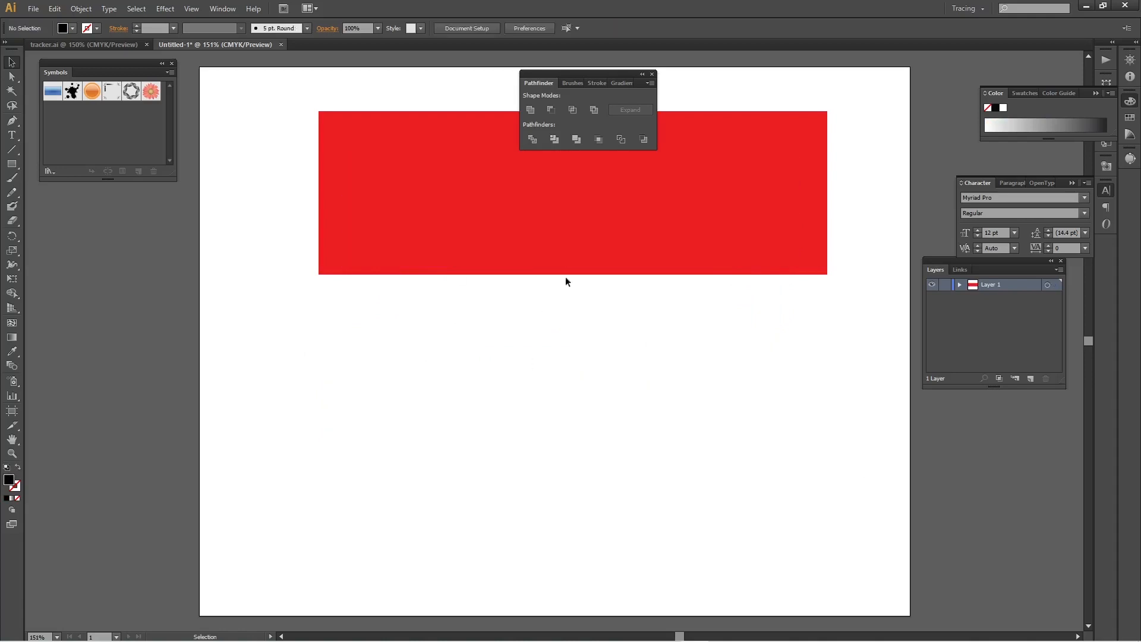
click(585, 245)
right_click(585, 244)
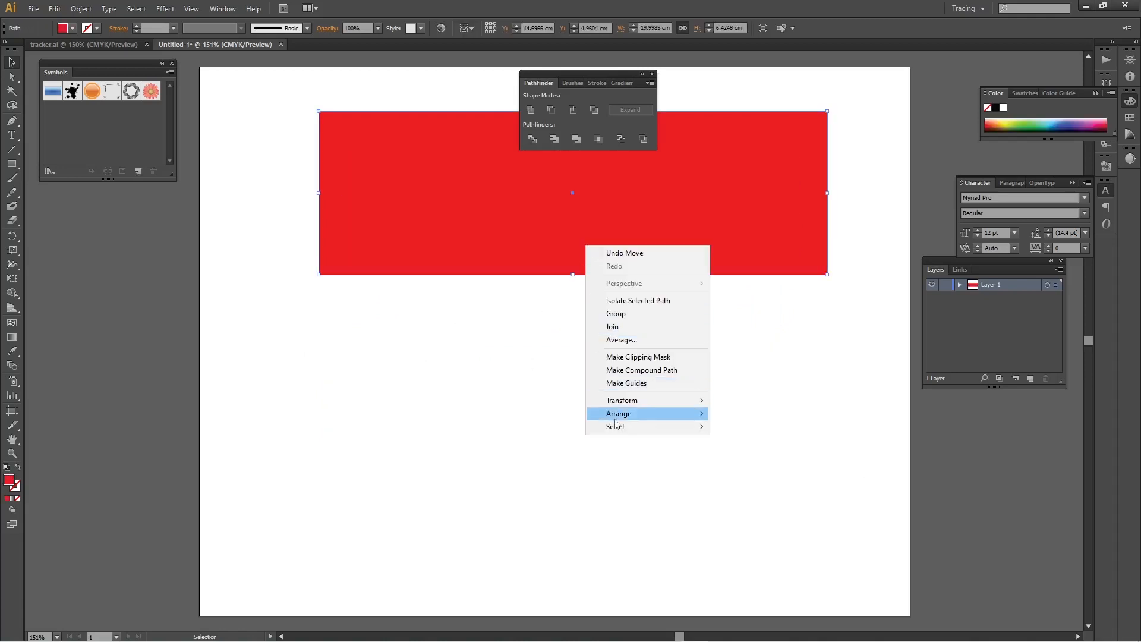
mouse_move(630, 416)
click(770, 453)
click(636, 348)
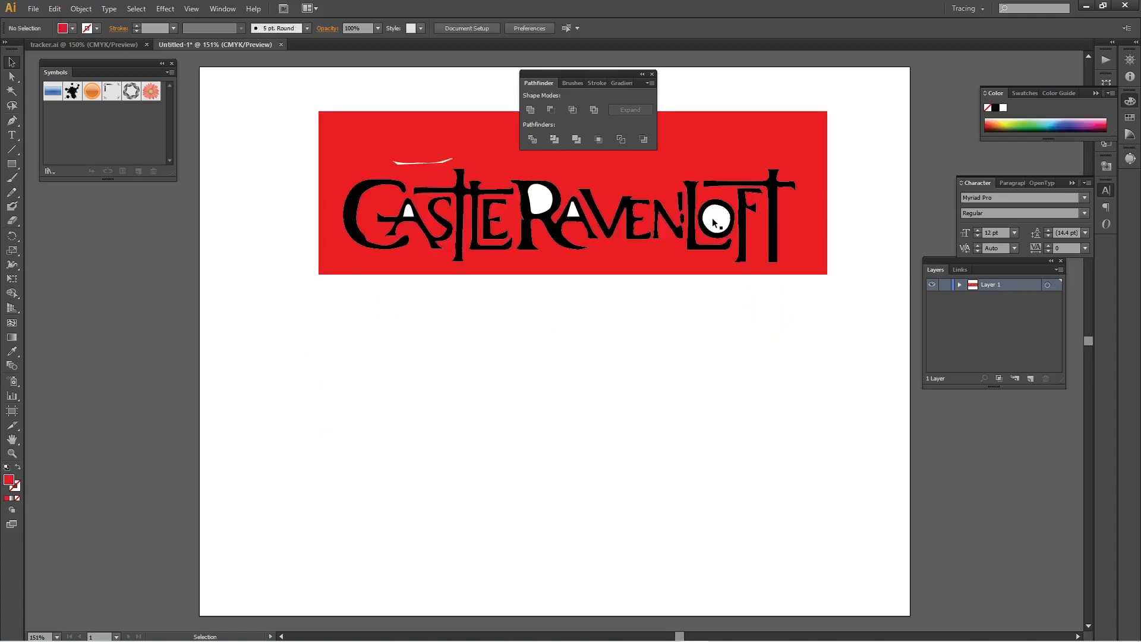
Delete the white shapes inside the O, R and both A letters and the white sliver above the lettering
click(717, 224)
key(Delete)
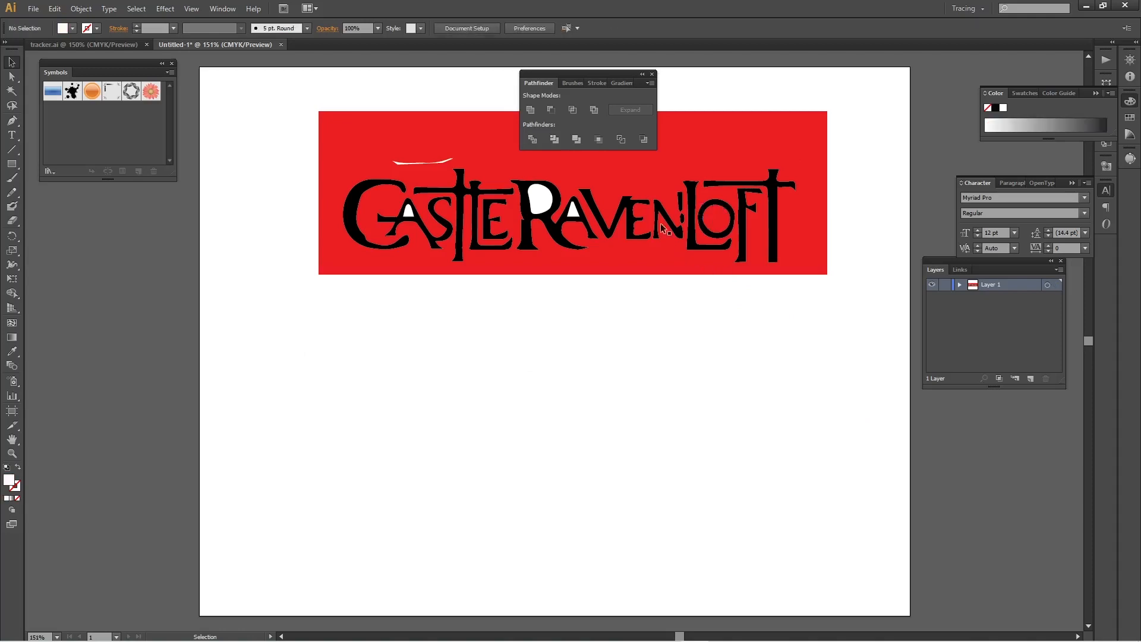
click(546, 202)
key(Delete)
click(572, 213)
key(Delete)
click(408, 212)
key(Delete)
click(440, 165)
key(Delete)
Delete the red rectangle and move the whole Castle Ravenloft lettering down to the middle of the artboard
click(661, 265)
key(Delete)
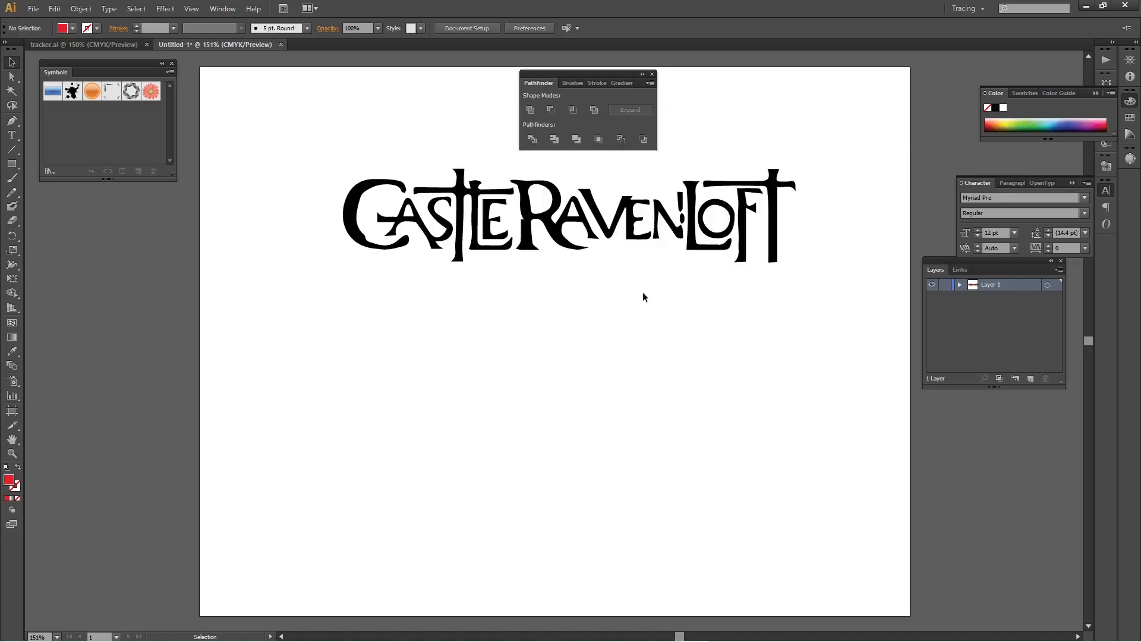
drag(822, 292, 263, 159)
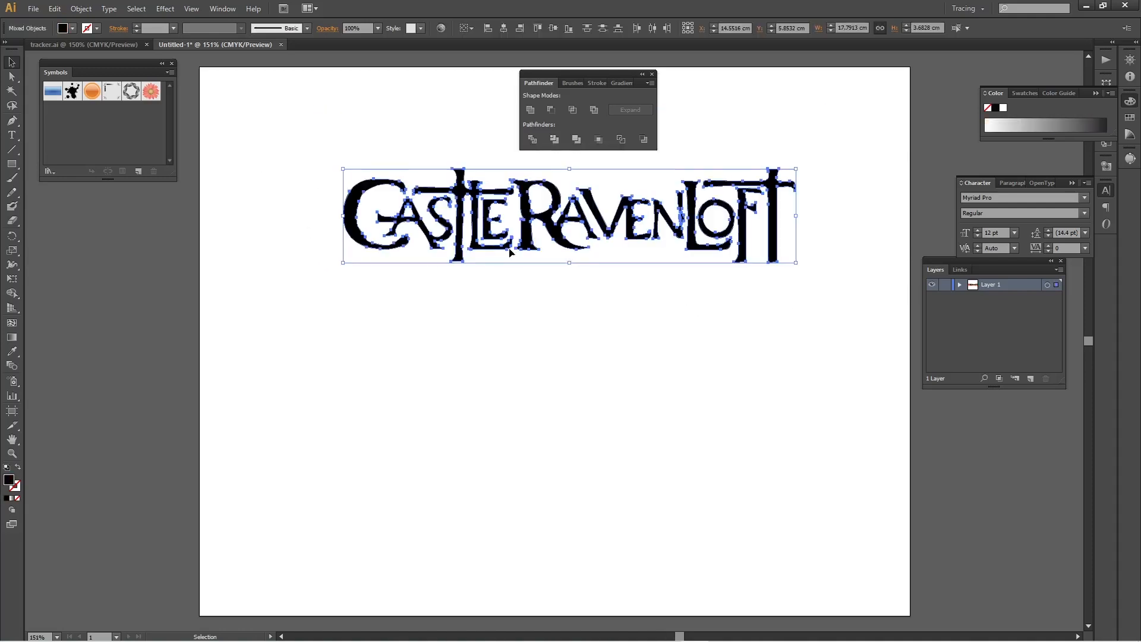
drag(488, 234, 476, 354)
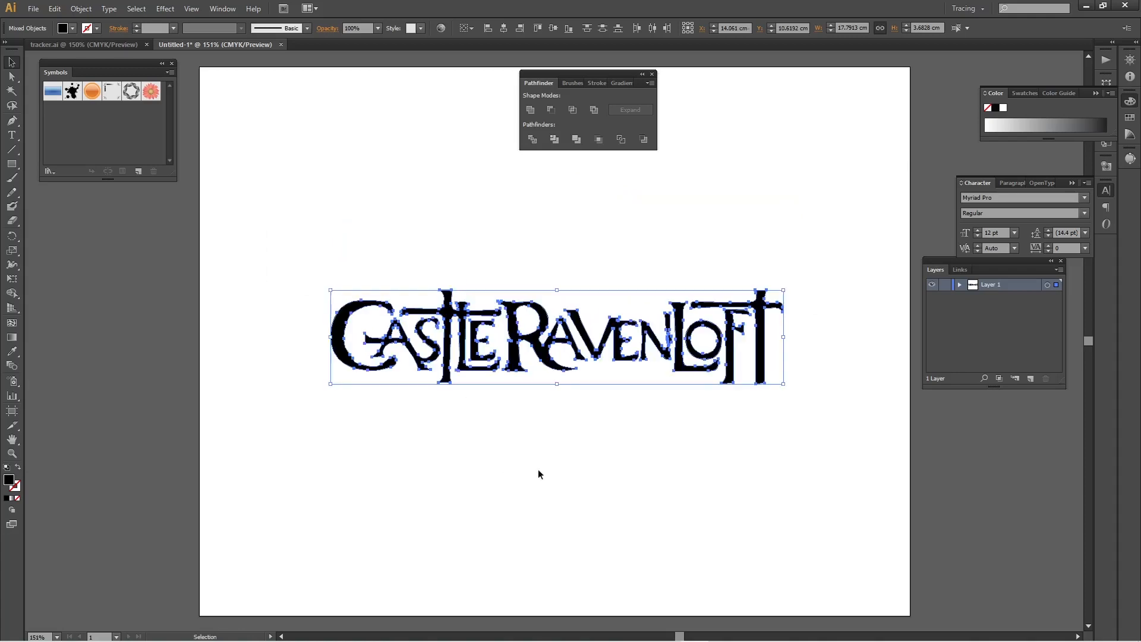
click(537, 469)
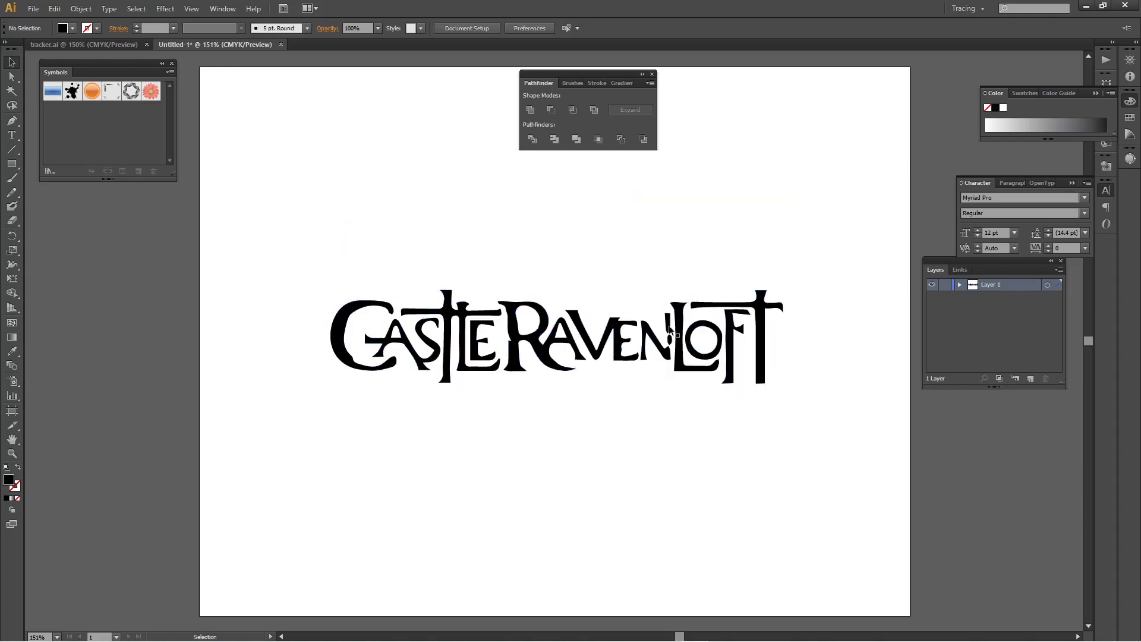
Remove the stray exclamation-shaped marks between the N and the L of Ravenloft
click(668, 349)
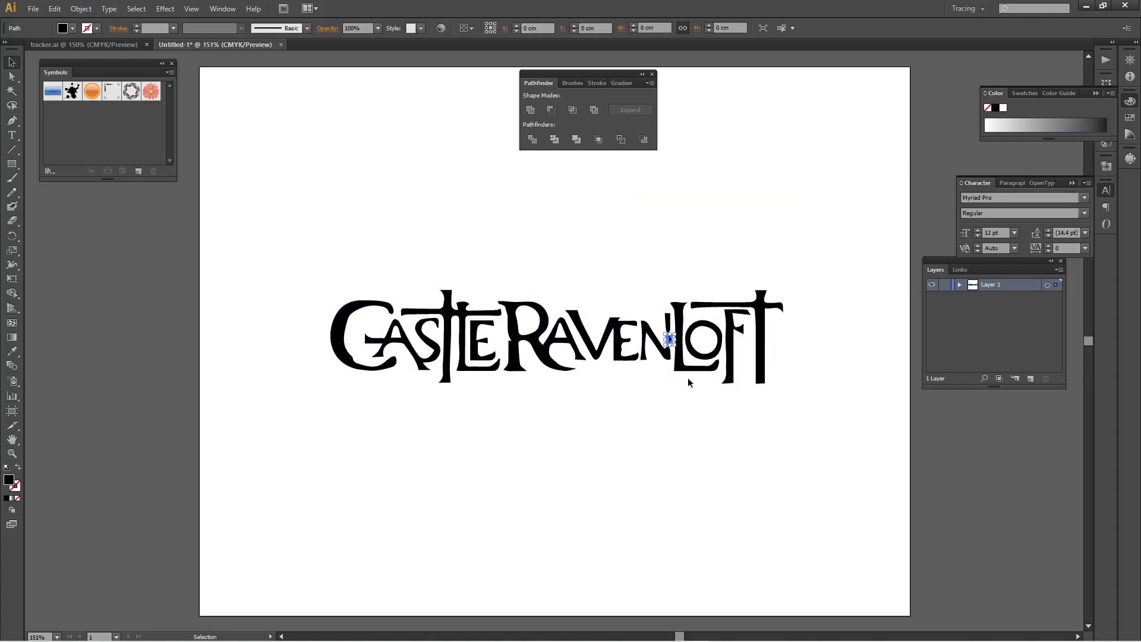
drag(667, 333, 667, 358)
click(690, 410)
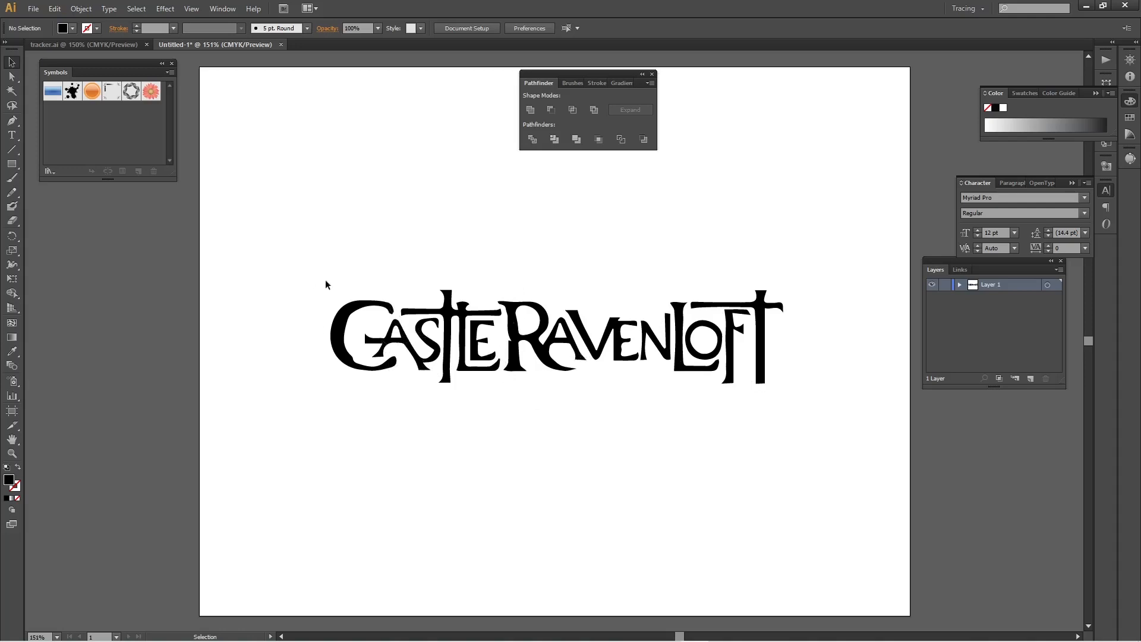
Shift the anchor points at the lower end of Ravenloft's E rightward until the letter touches the N
click(637, 361)
click(11, 77)
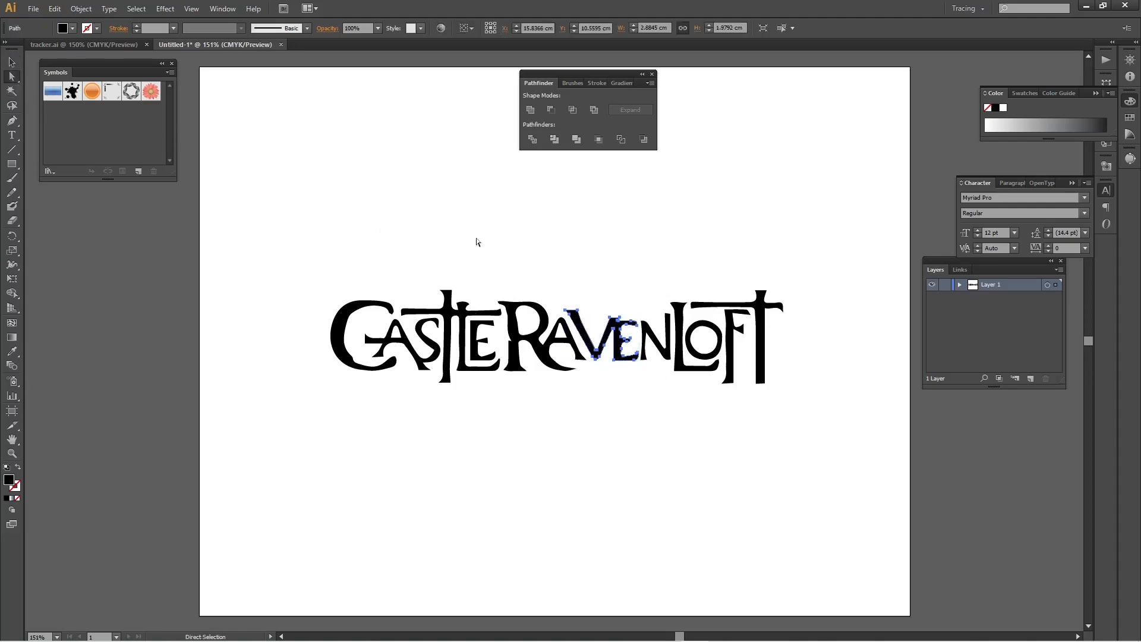
click(637, 371)
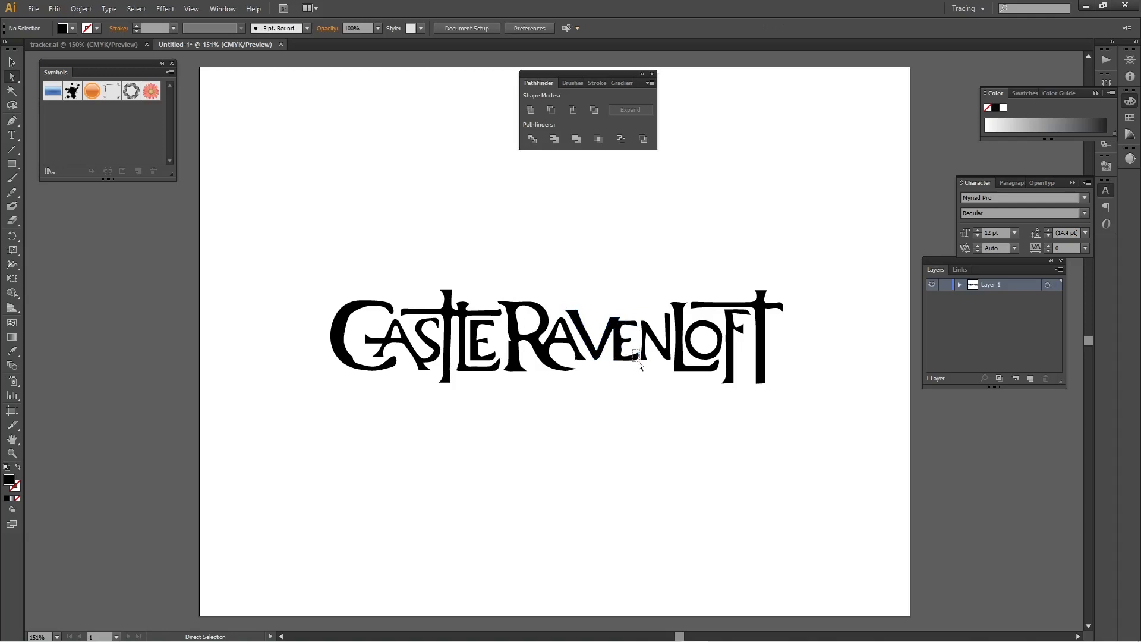
click(637, 364)
drag(632, 351, 640, 373)
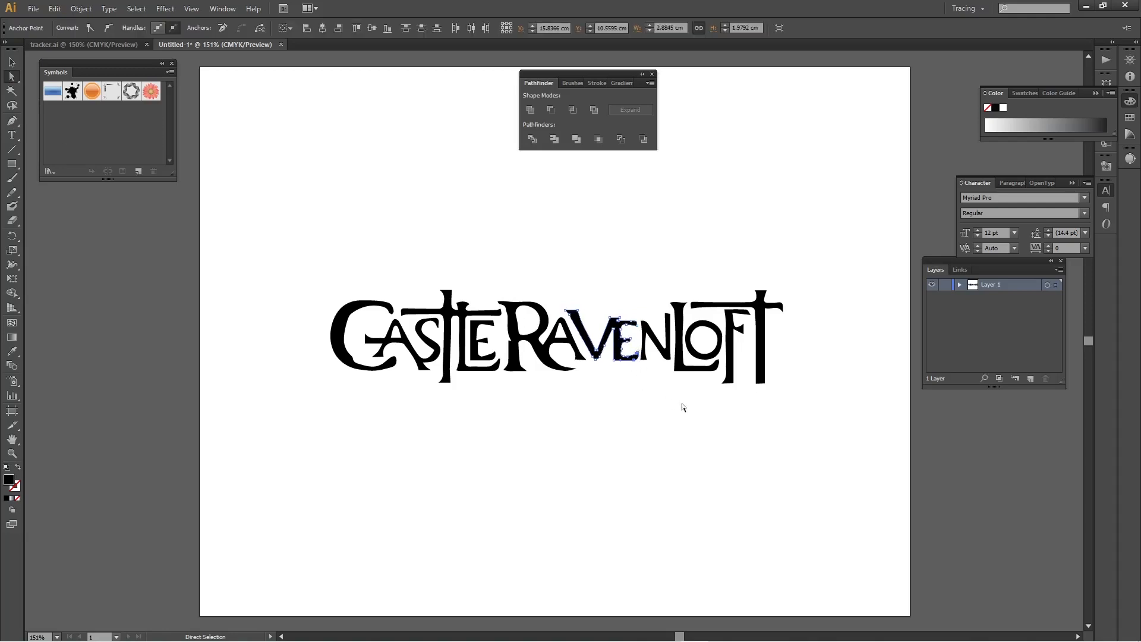
key(Right)
key(Right)
key(Right)
click(655, 425)
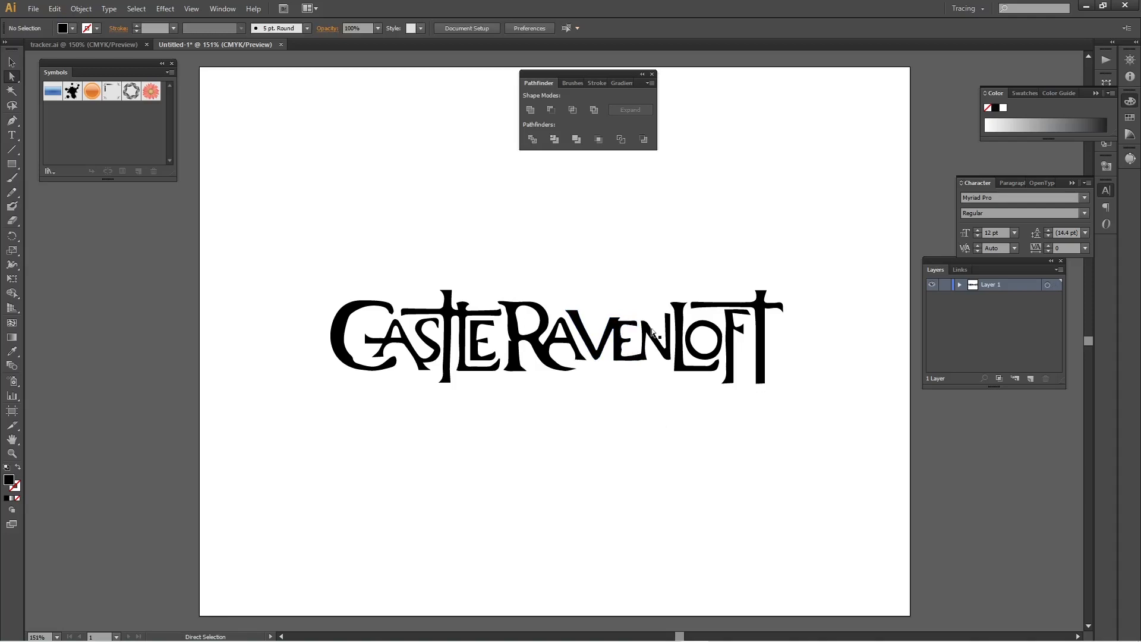
Pull the stem anchor points of Ravenloft's L leftward onto the N and those of the F leftward onto the O
click(682, 342)
drag(681, 352, 676, 353)
click(698, 448)
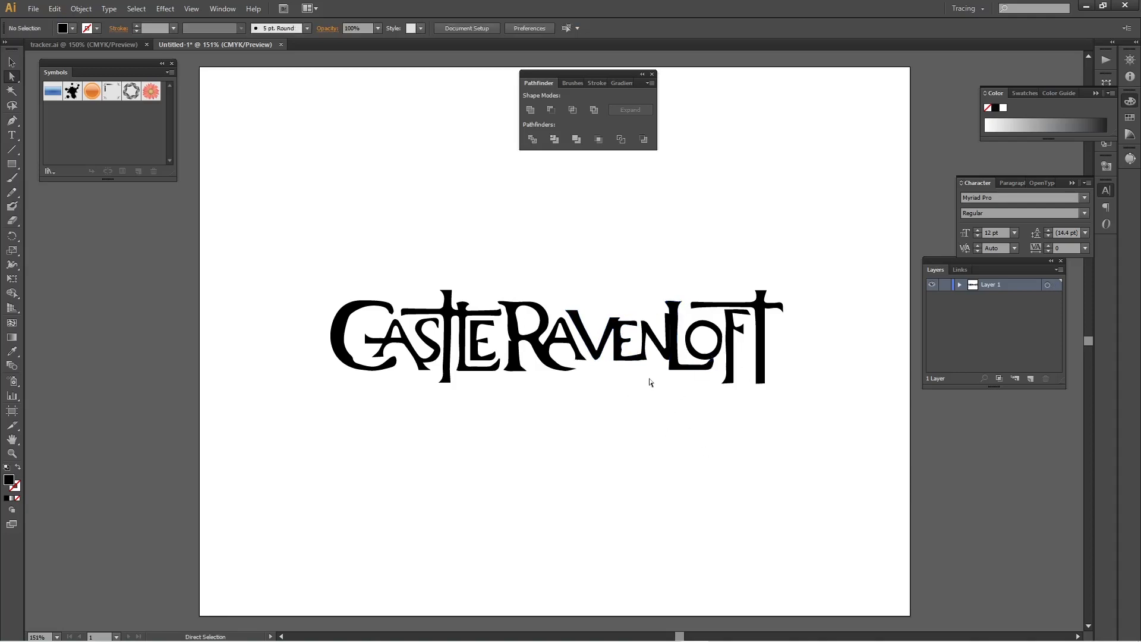
click(714, 359)
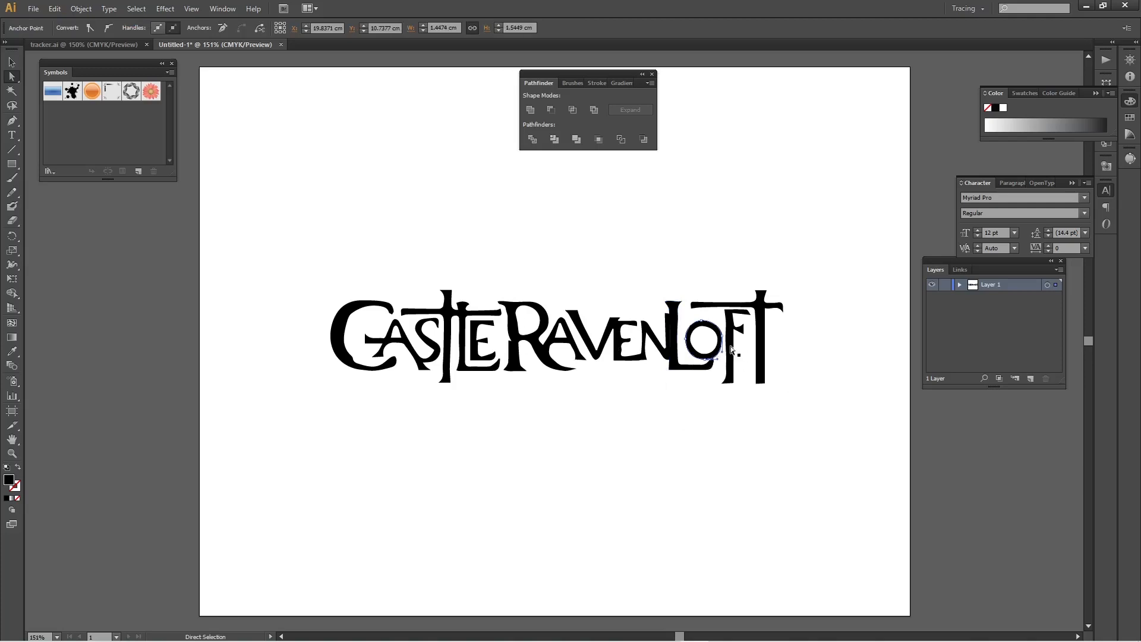
click(729, 347)
click(758, 404)
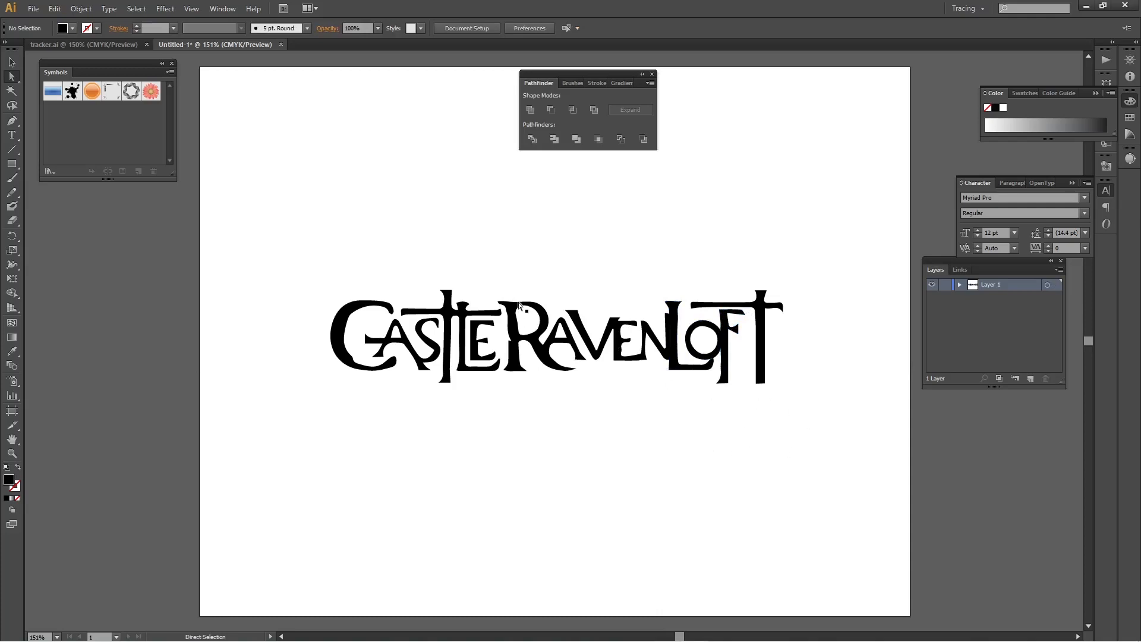
Try to unite the Ravenloft letters into a single shape
drag(779, 422, 533, 265)
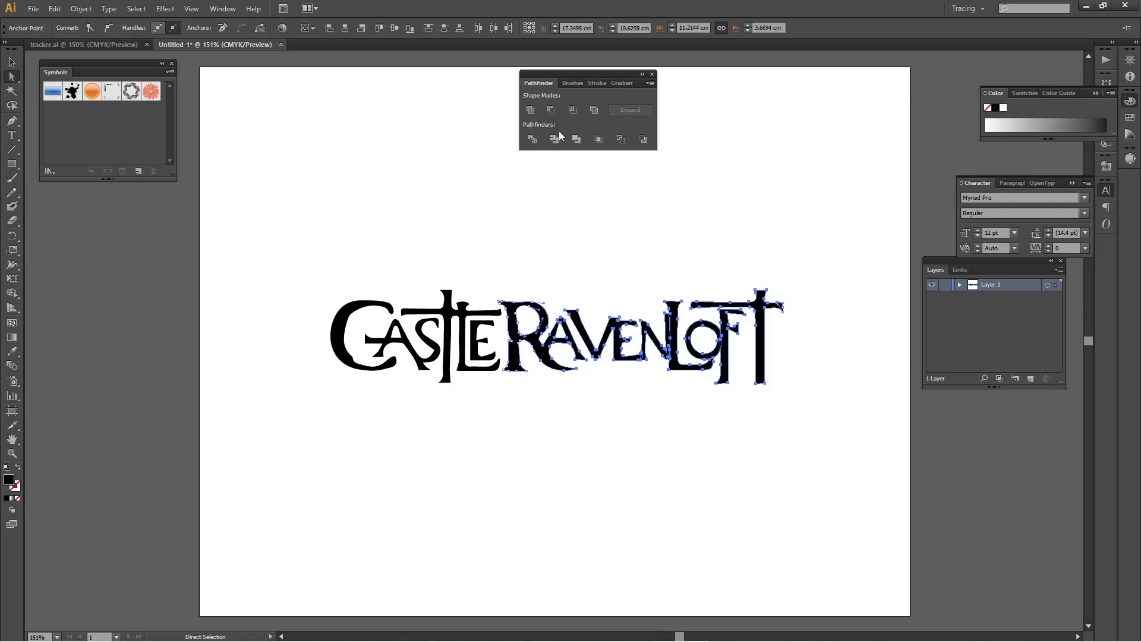
click(531, 110)
click(663, 219)
Switch the artwork to outline view and examine where the outlines of Ravenloft's E, N, L, O and F overlap
key(ctrl+y)
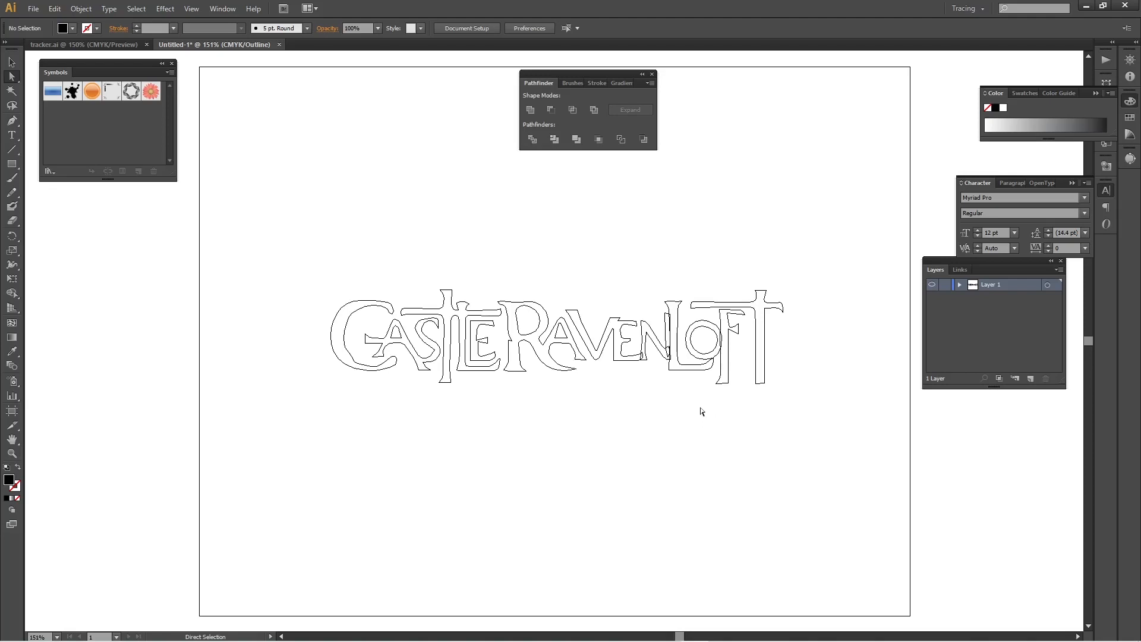
key(ctrl+plus)
key(ctrl+plus)
key(ctrl+plus)
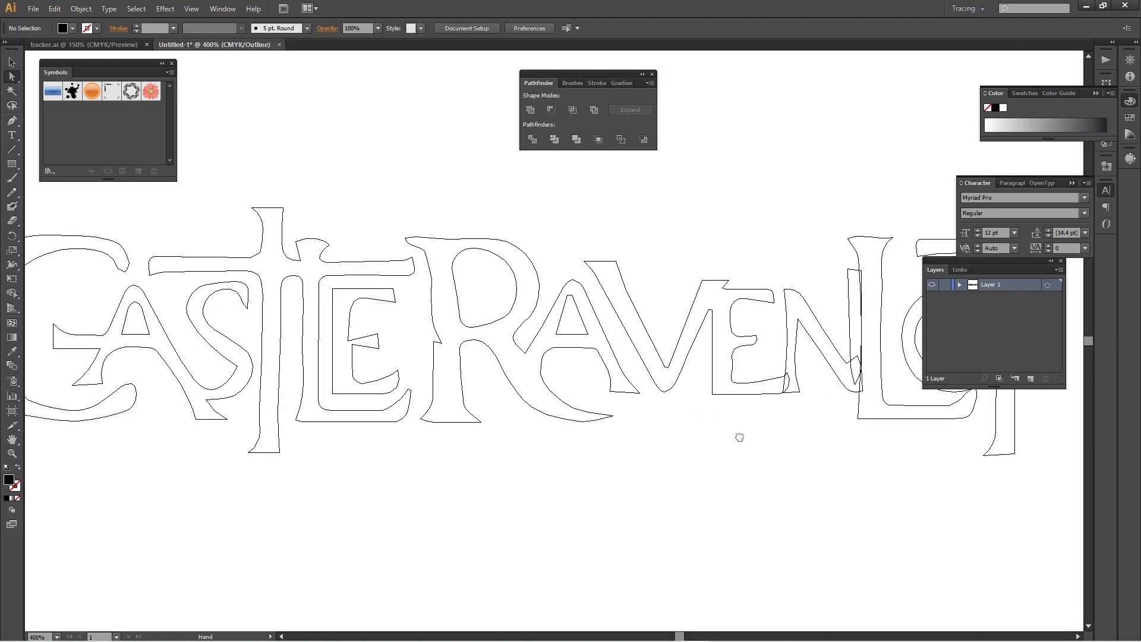
drag(739, 437, 601, 423)
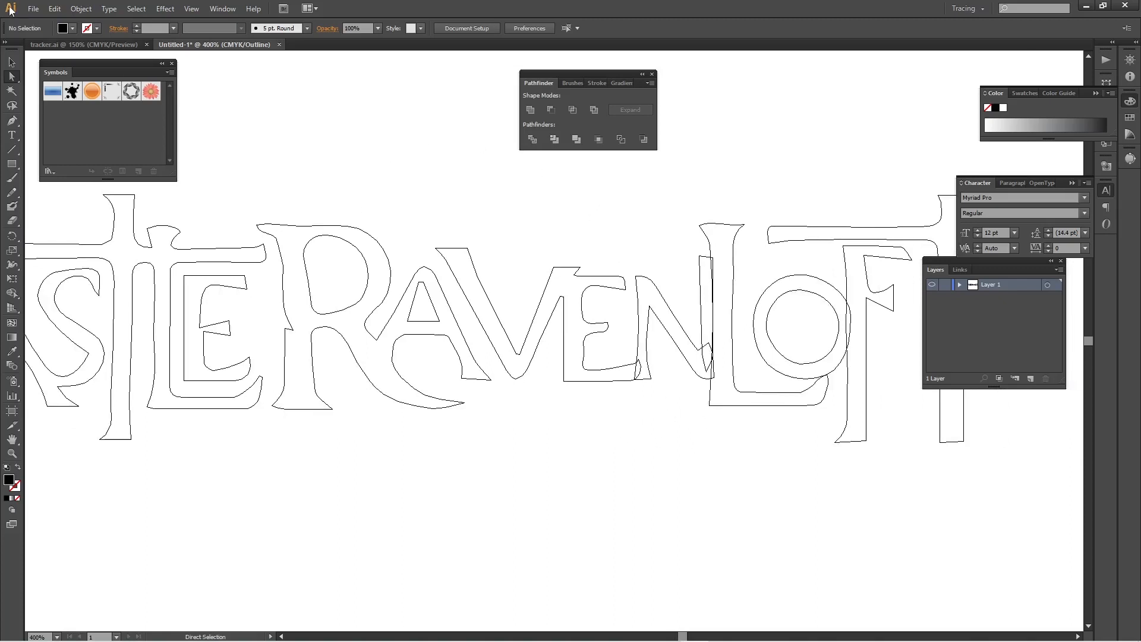
key(v)
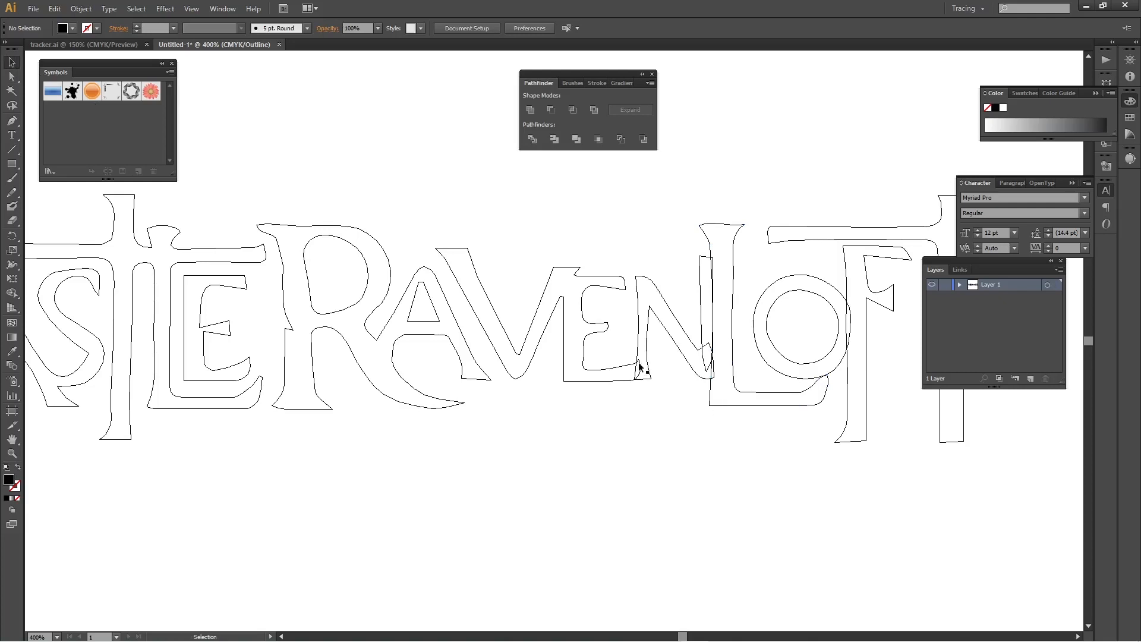
click(747, 405)
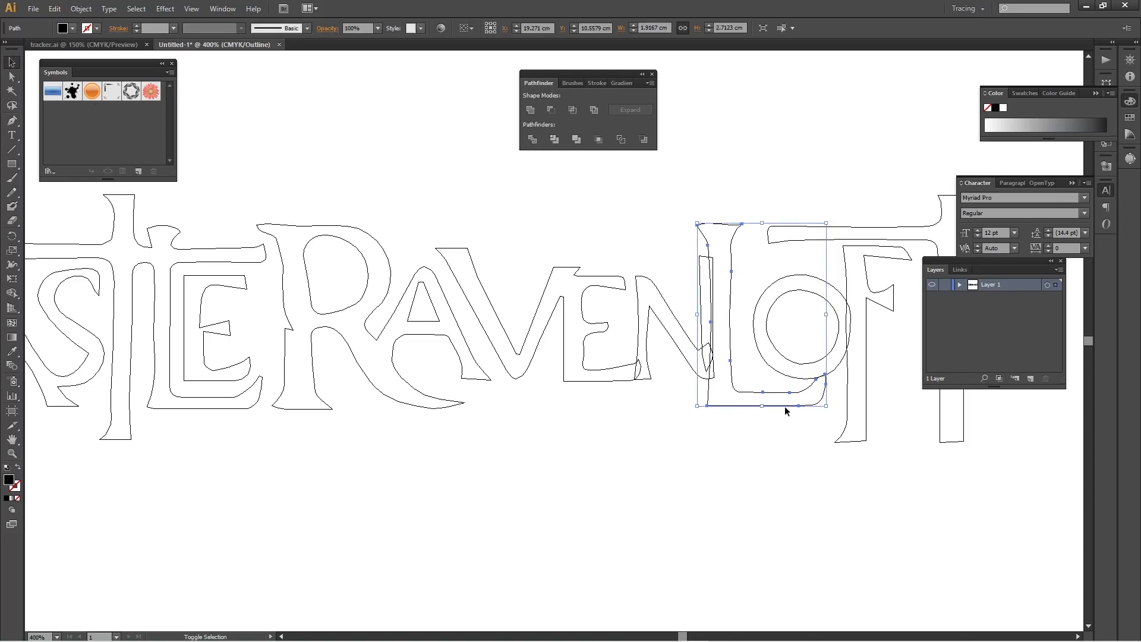
click(790, 366)
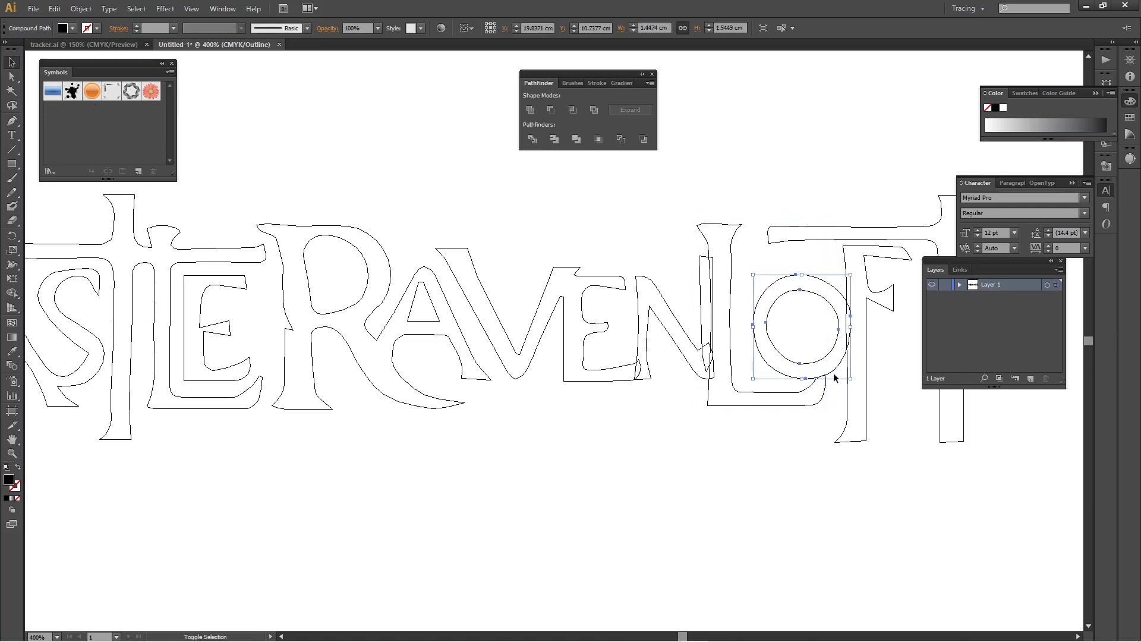
click(907, 437)
Unite the V, E, N, L, O and F of Ravenloft into one joined shape
drag(888, 456, 619, 310)
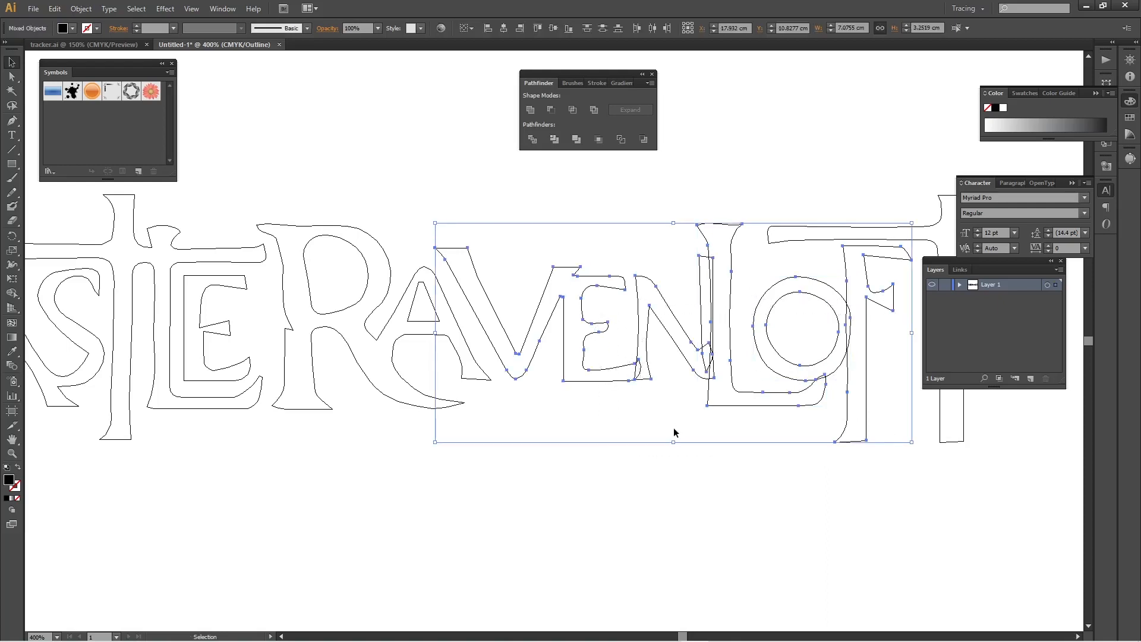
click(540, 112)
click(732, 145)
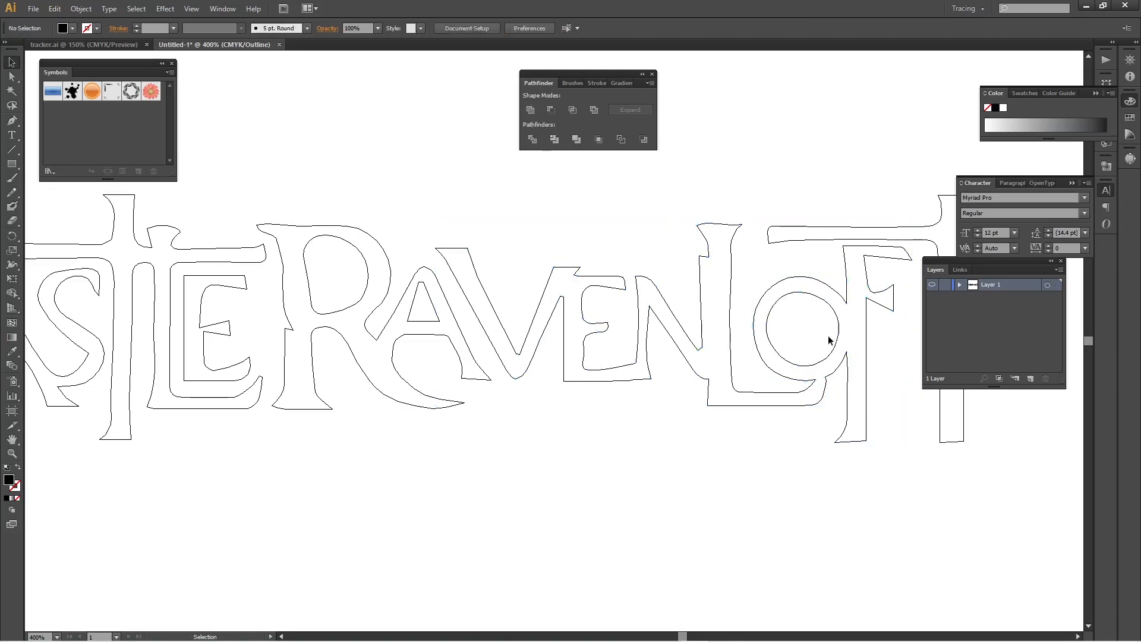
Move the joined Ravenloft letters down as a test, then undo the move and deselect them
drag(866, 354, 851, 531)
key(ctrl+z)
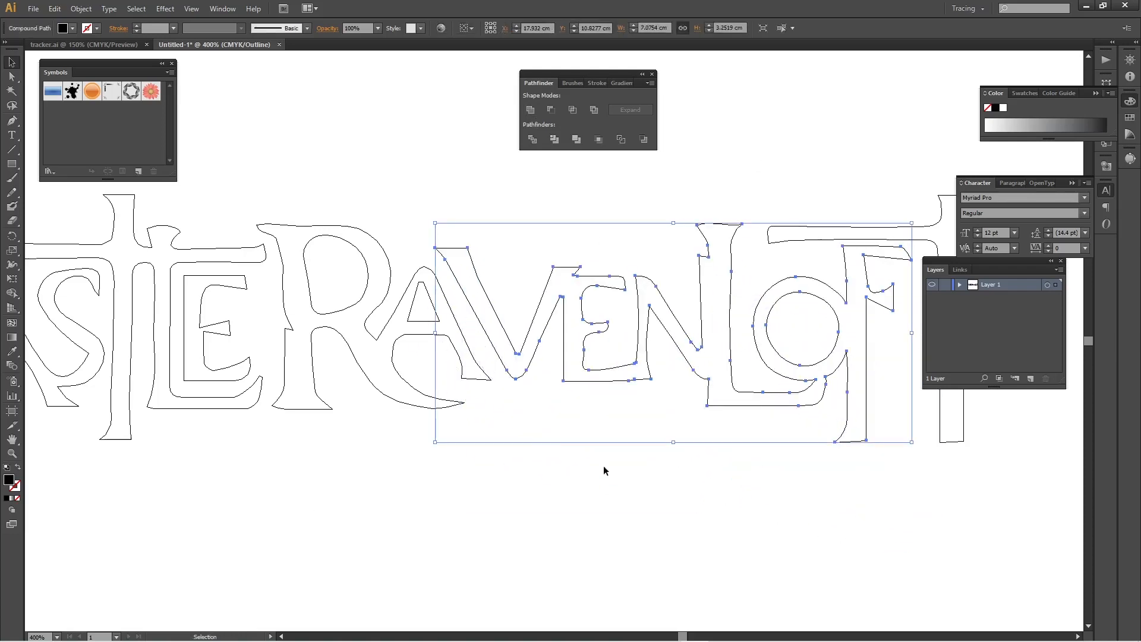
click(789, 523)
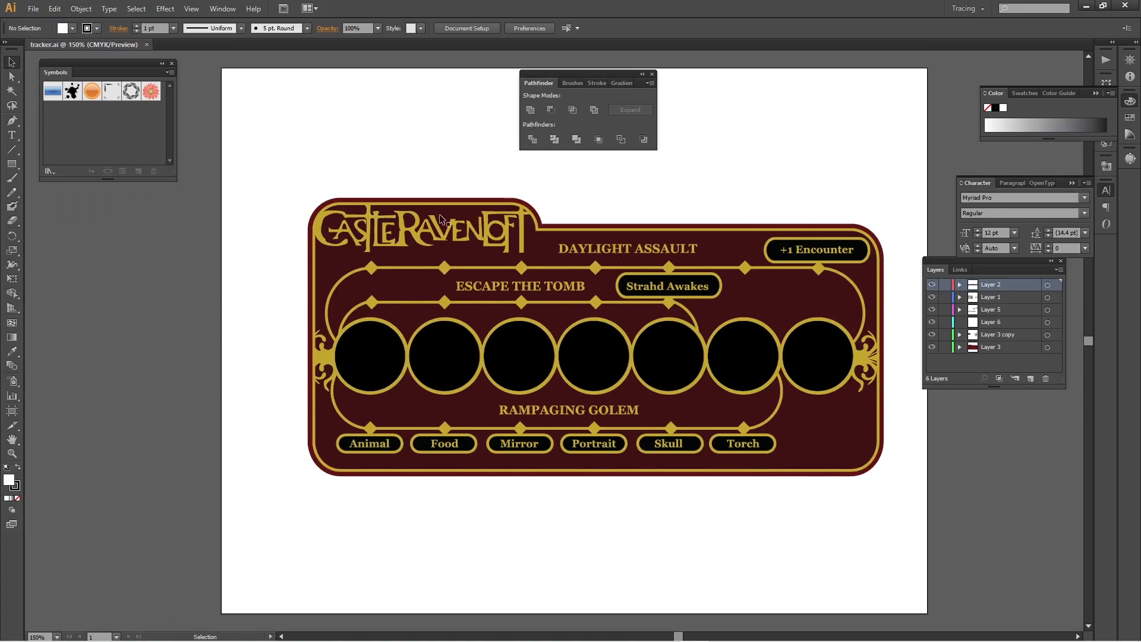
Examine in tracker.ai how the dark panel, gold headings and Castle Ravenloft title are built by selecting them in turn
click(351, 242)
click(596, 191)
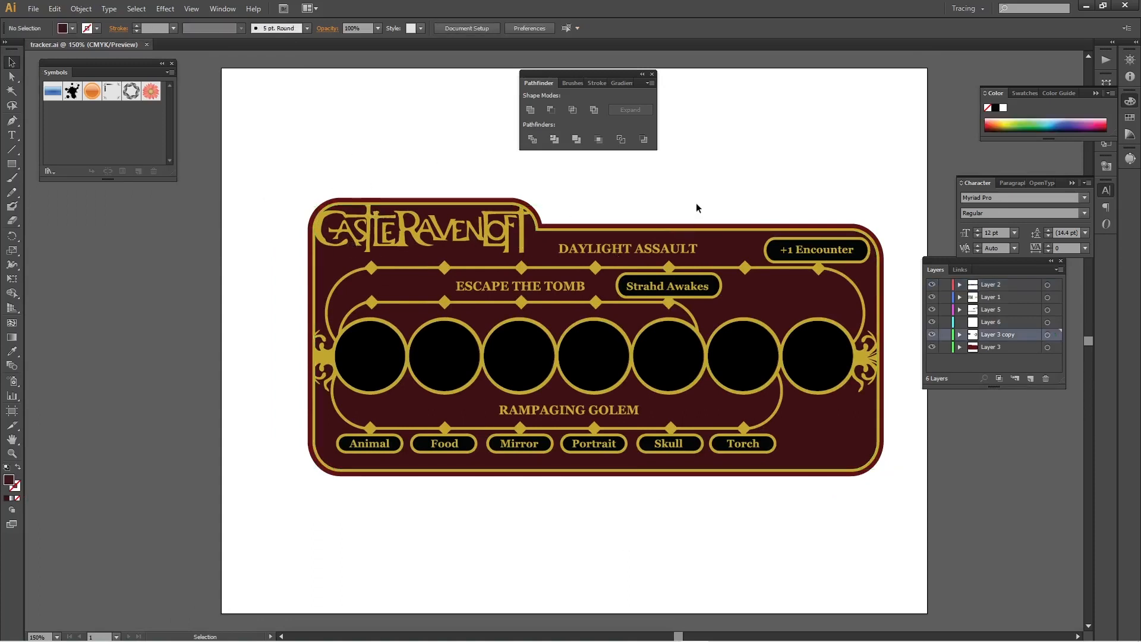
click(504, 291)
click(769, 502)
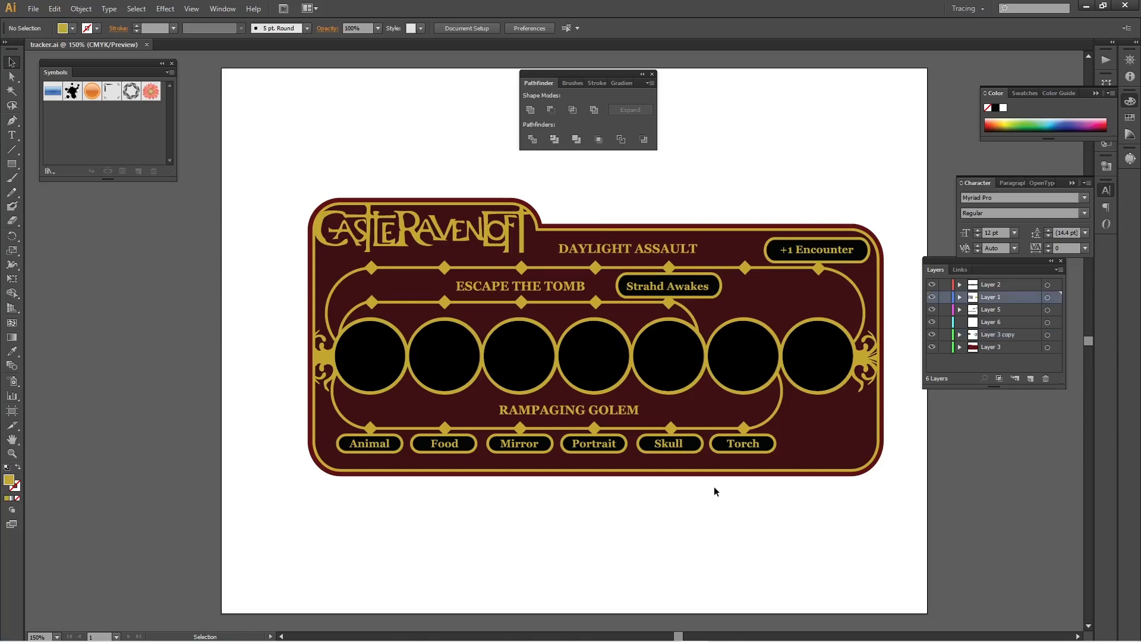
drag(722, 505, 280, 188)
click(405, 177)
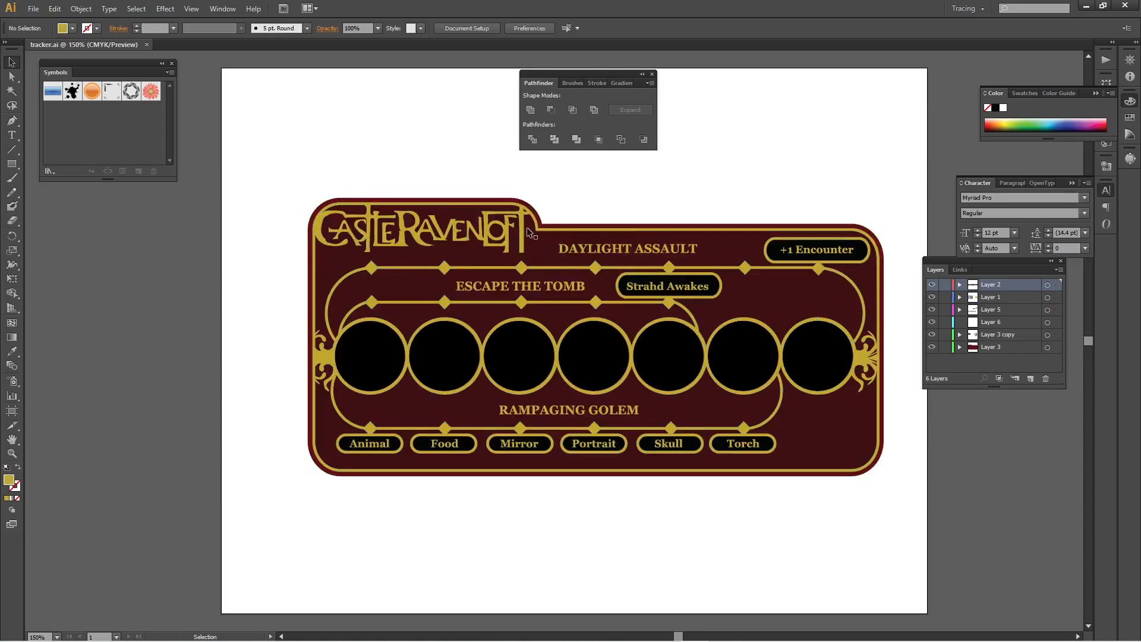
click(380, 236)
click(430, 173)
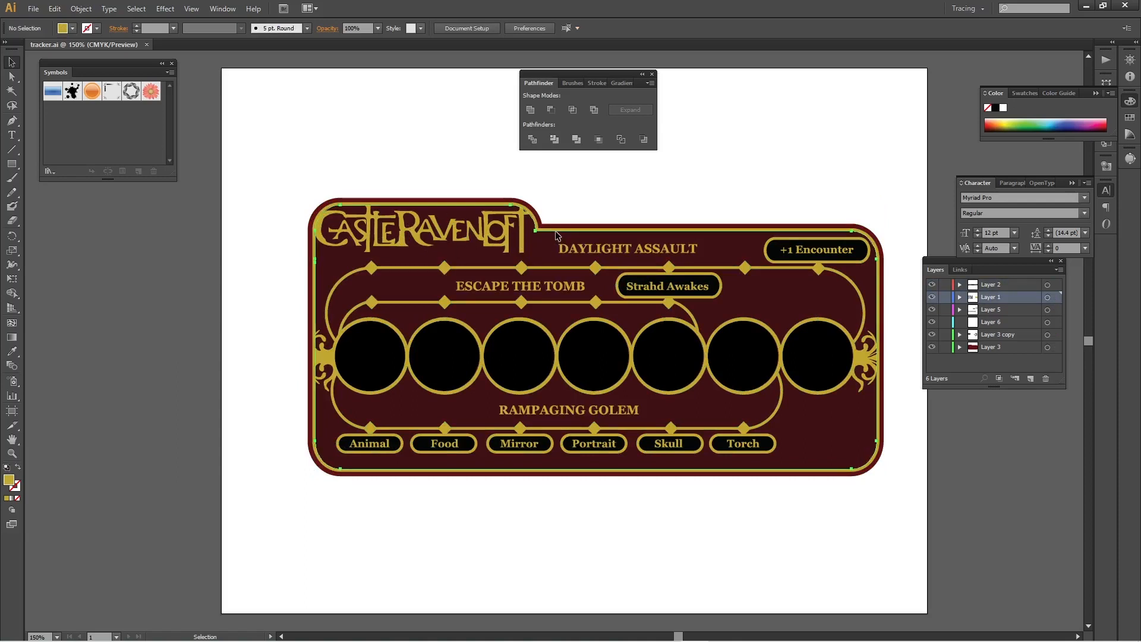
Pull the gold linework with the Castle Ravenloft title away from the tracker, down past its lower left corner
drag(554, 230, 461, 309)
key(ctrl+z)
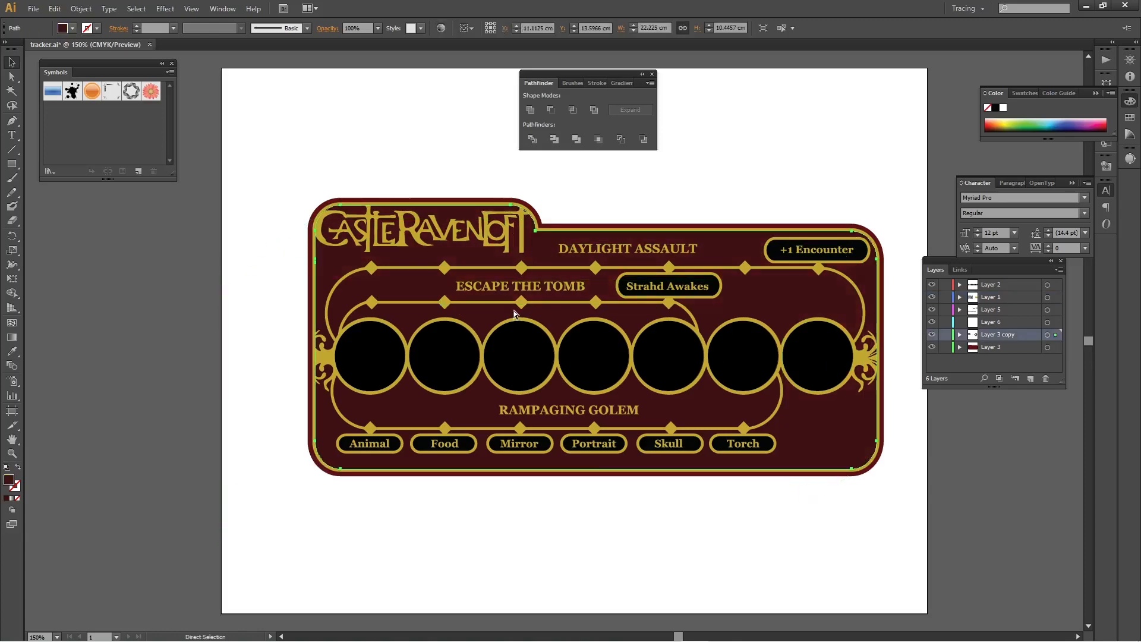
drag(773, 235, 566, 339)
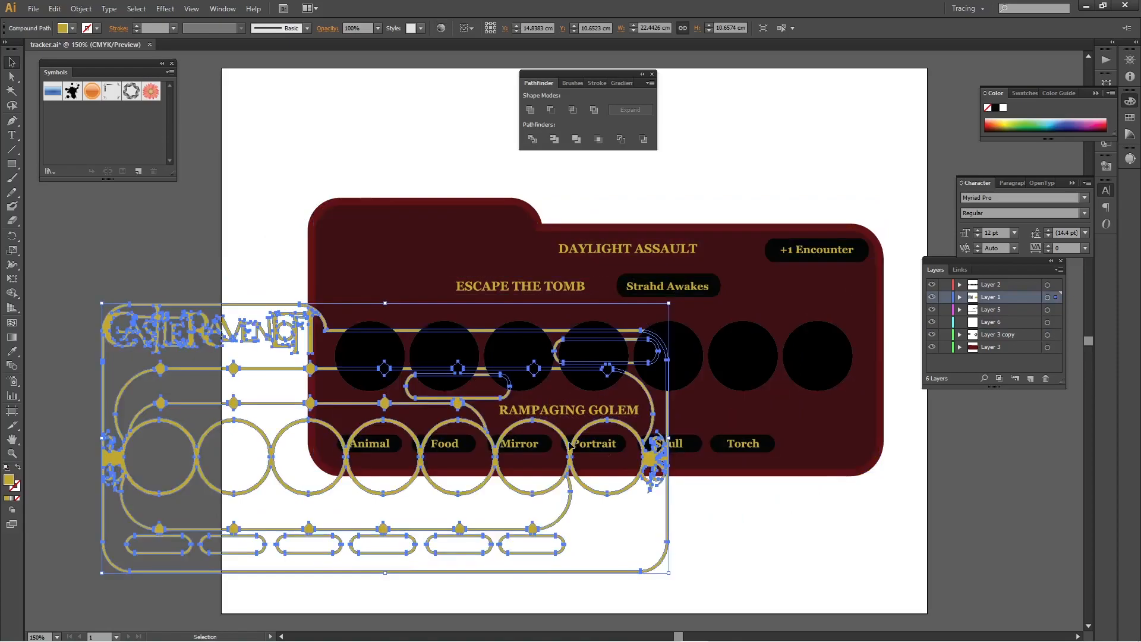
click(761, 538)
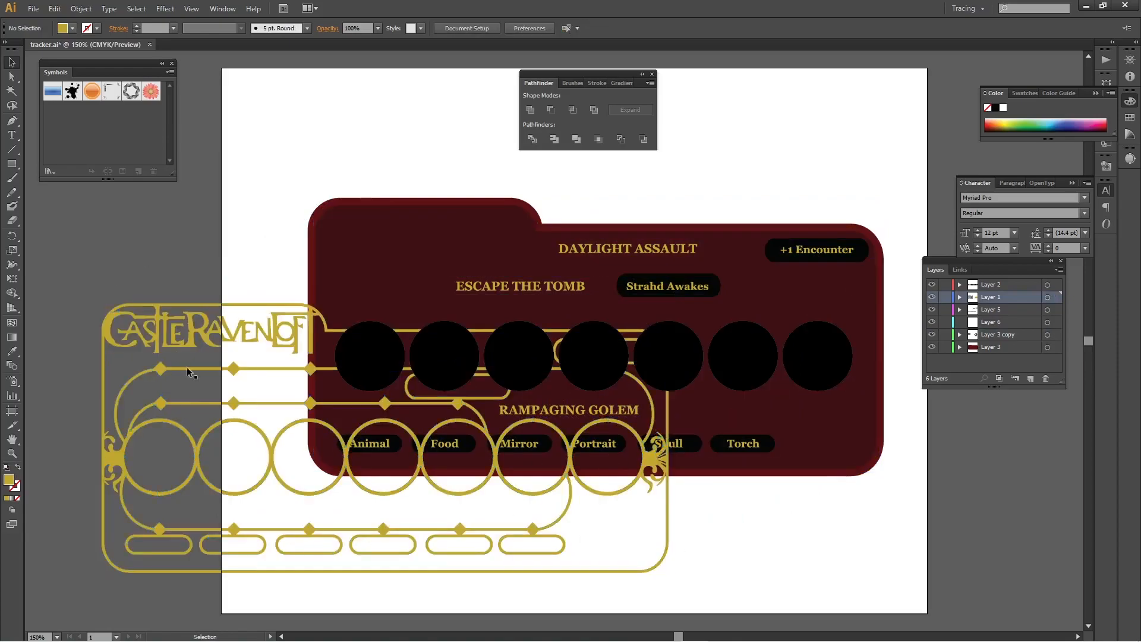
drag(197, 327, 206, 421)
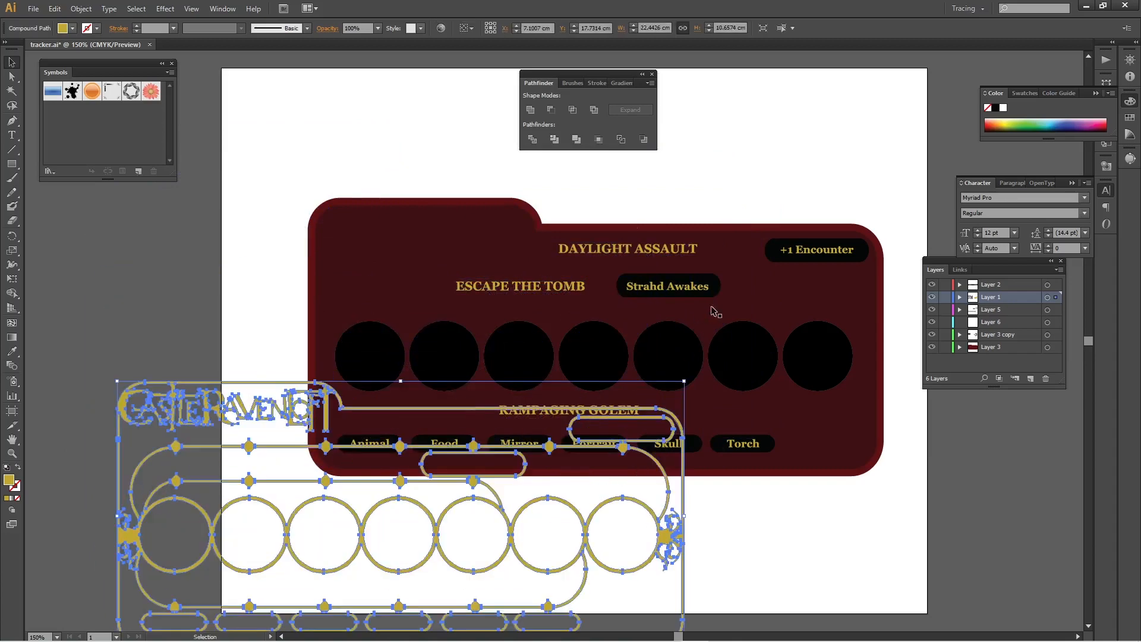
Remove the dark inner panel and select the red base together with the Daylight Assault and Escape the Tomb headings
click(799, 340)
key(ctrl+shift+a)
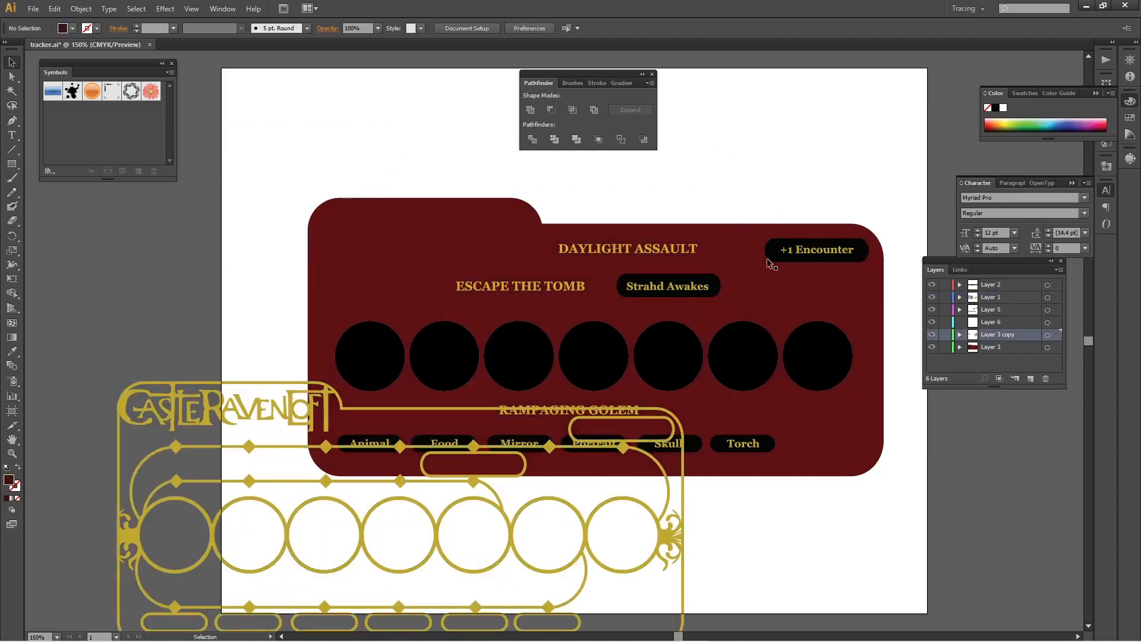
click(758, 300)
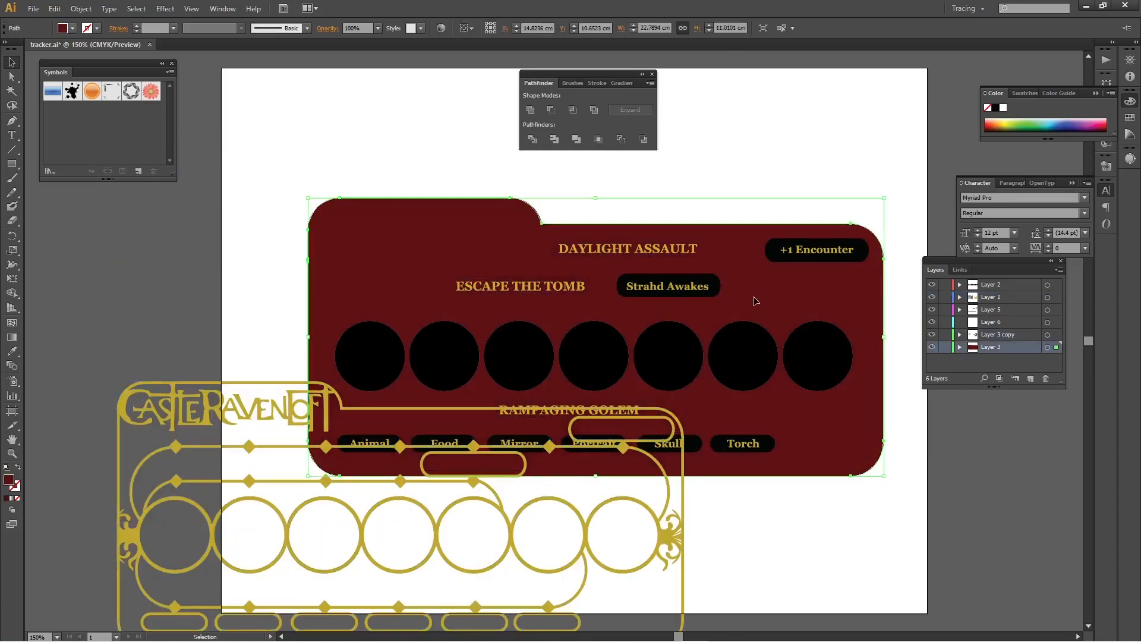
shift+click(673, 252)
shift+click(542, 286)
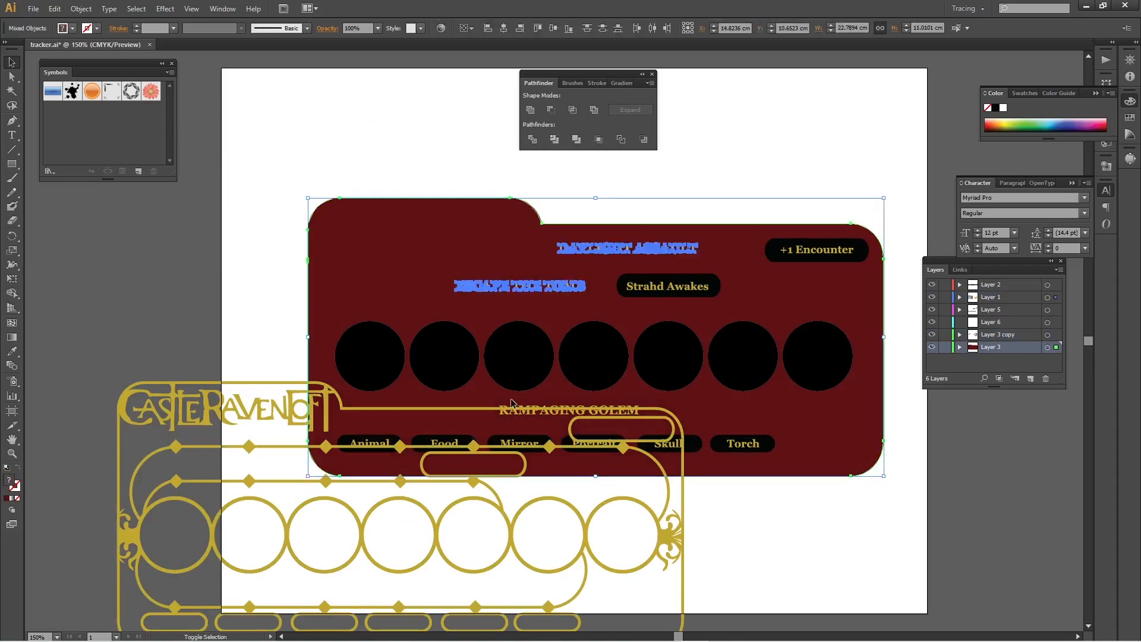
click(812, 489)
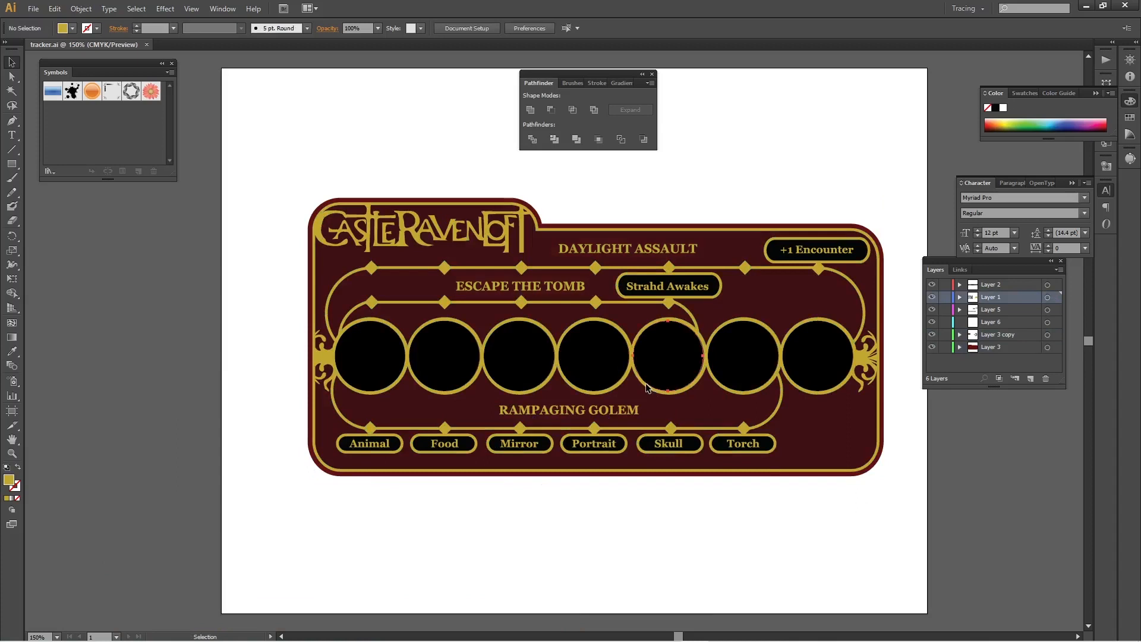
Draw a nearly vertical line about 7.24 cm long on the blank artboard area left of the tracker
click(645, 382)
click(709, 186)
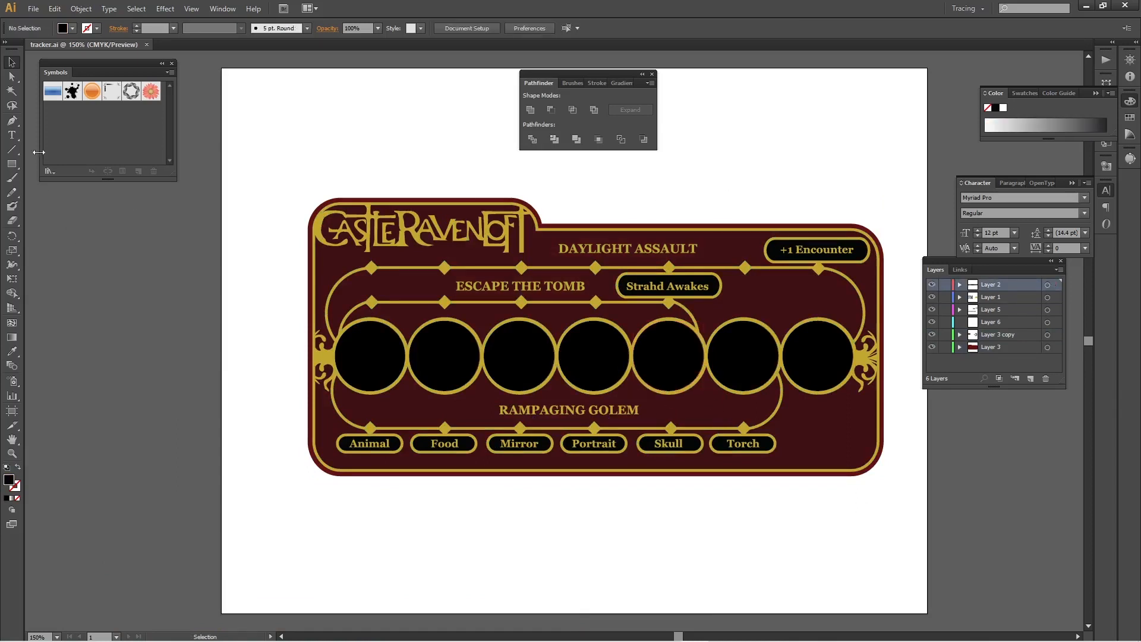
click(11, 149)
drag(272, 257, 270, 437)
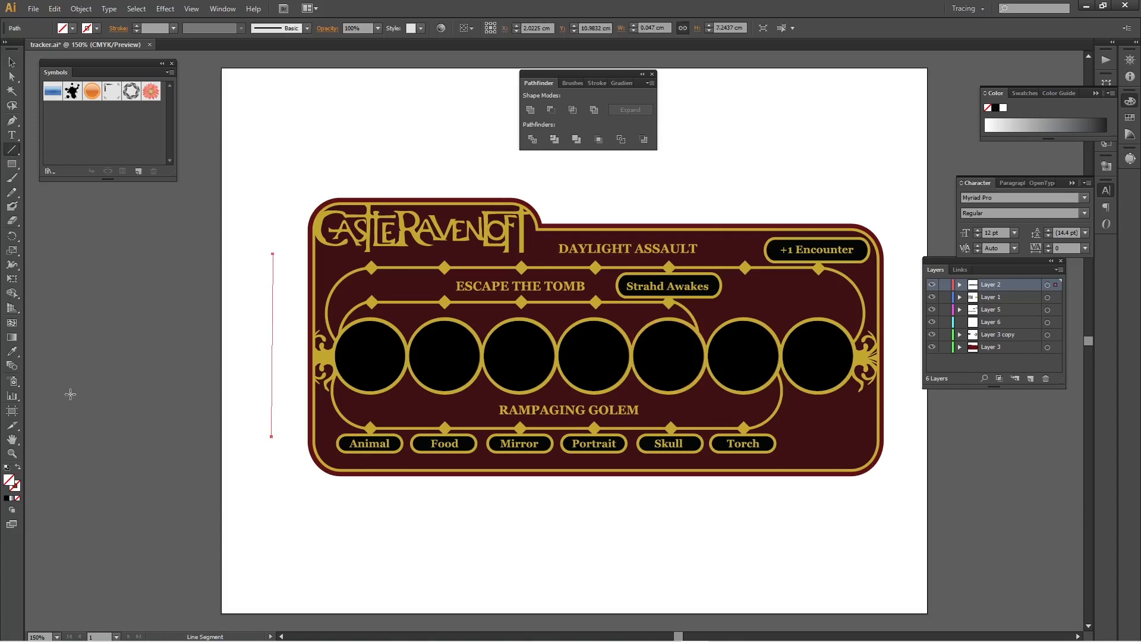
Give the new line a solid black stroke with a weight of 9 pt and deselect it
click(7, 498)
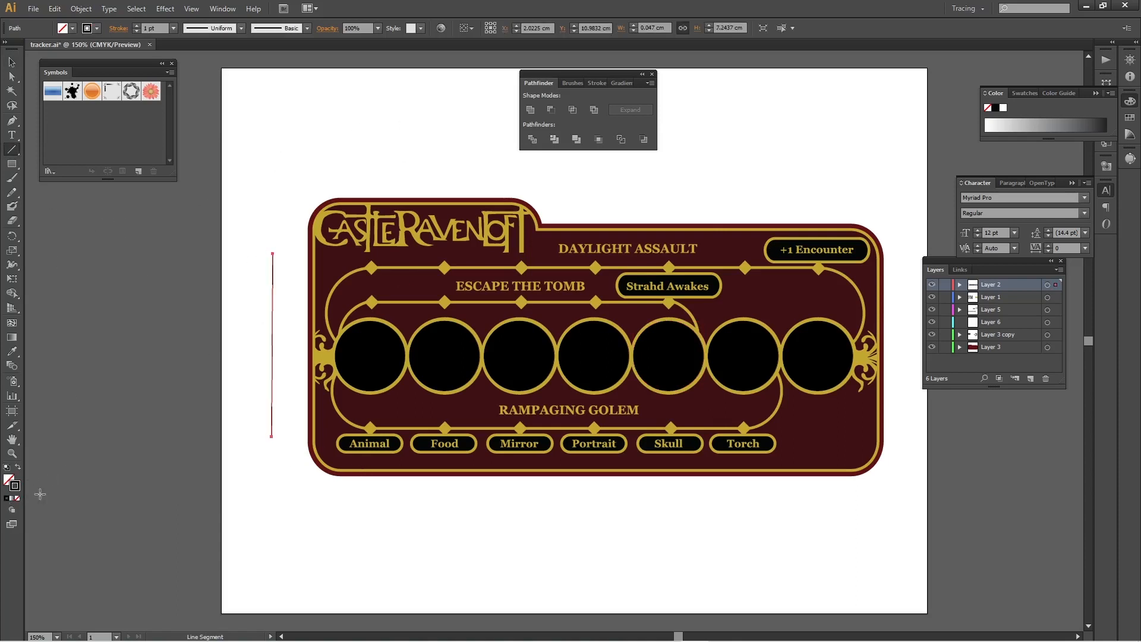
click(174, 28)
click(184, 186)
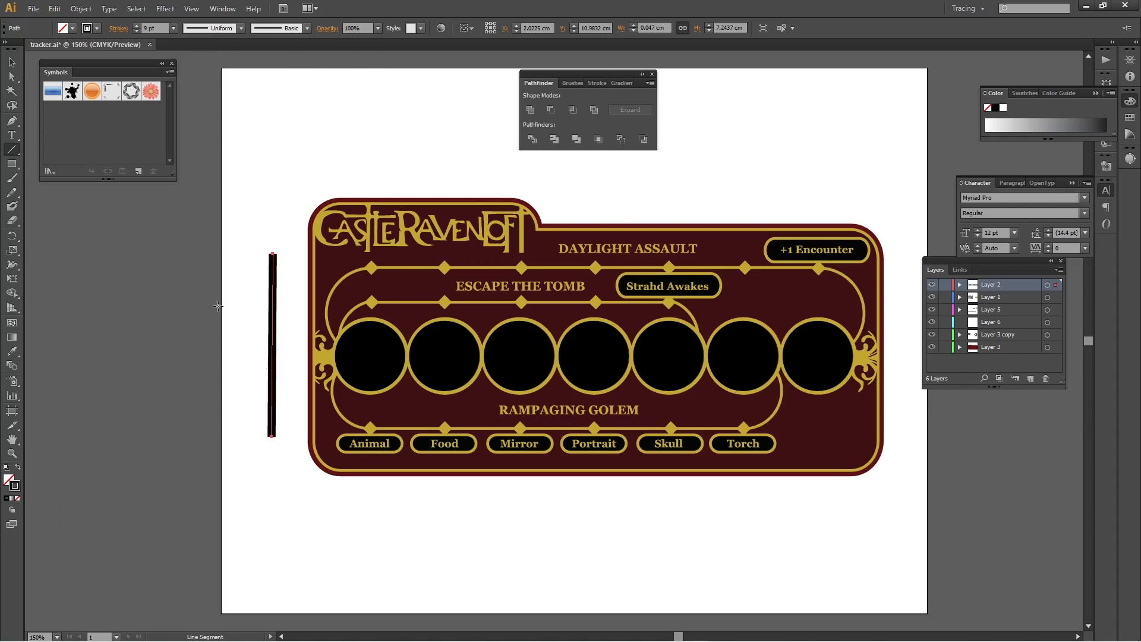
click(13, 61)
click(283, 313)
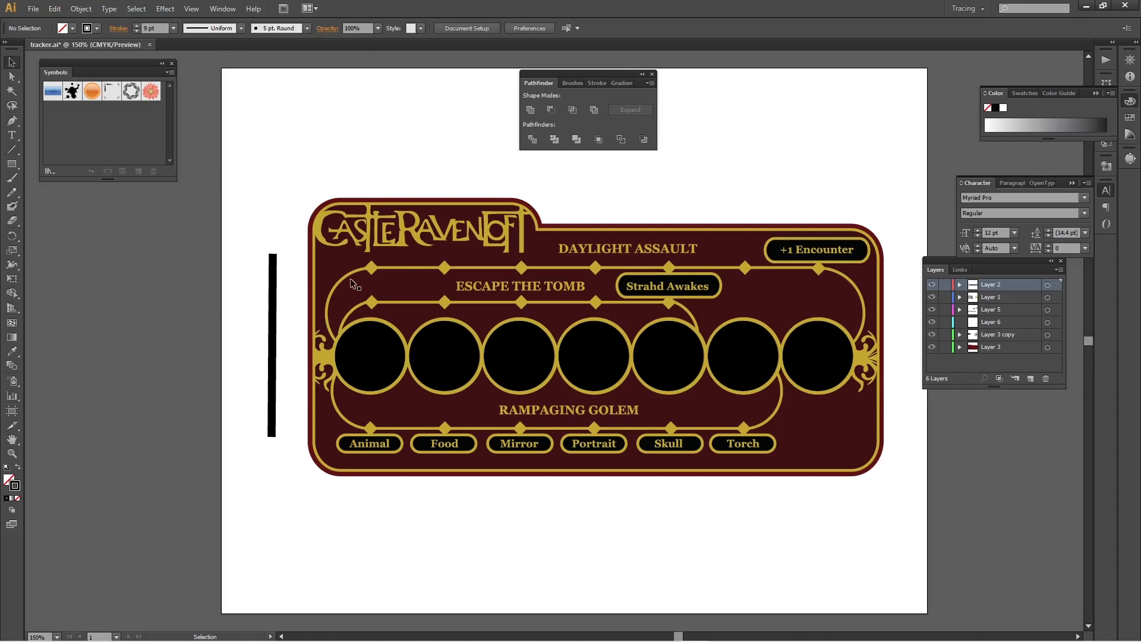
click(404, 300)
click(255, 176)
click(272, 293)
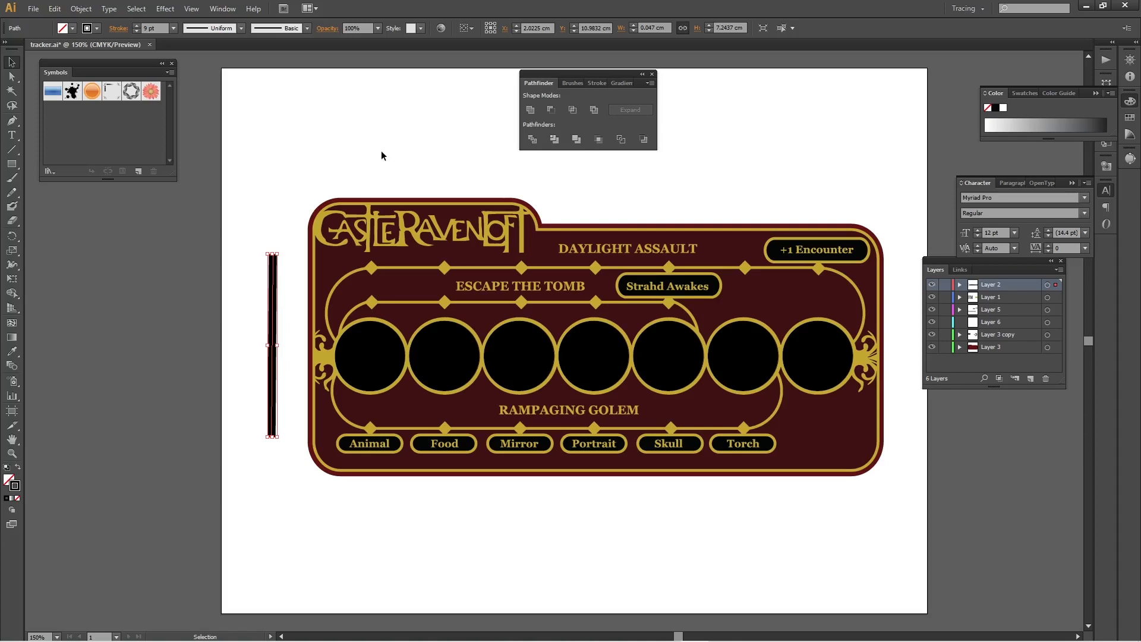
click(54, 9)
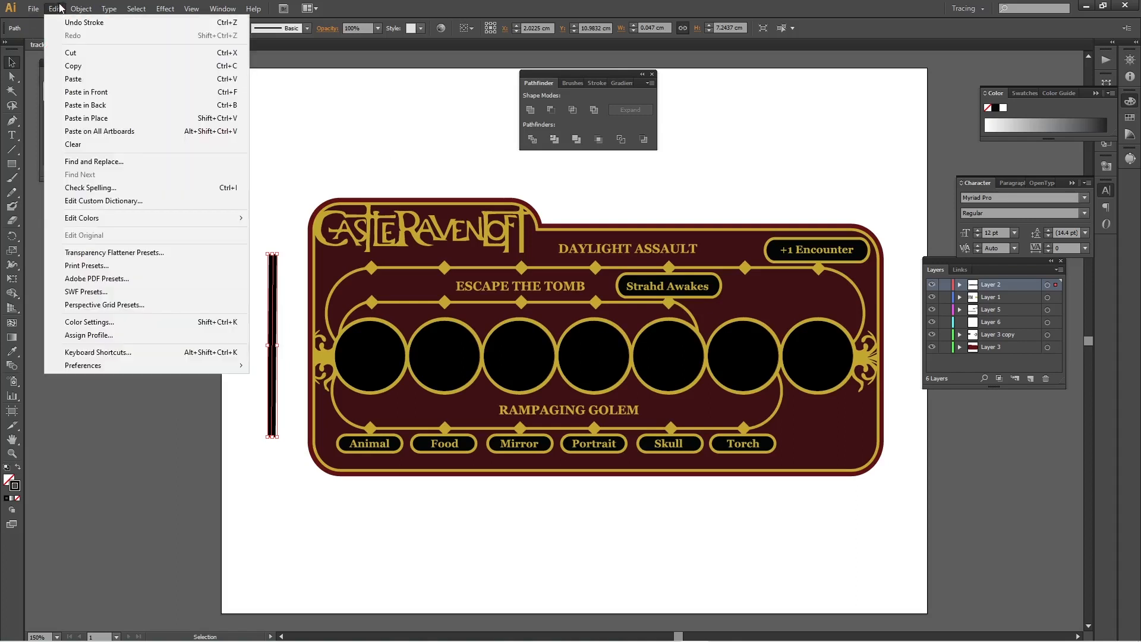
mouse_move(81, 10)
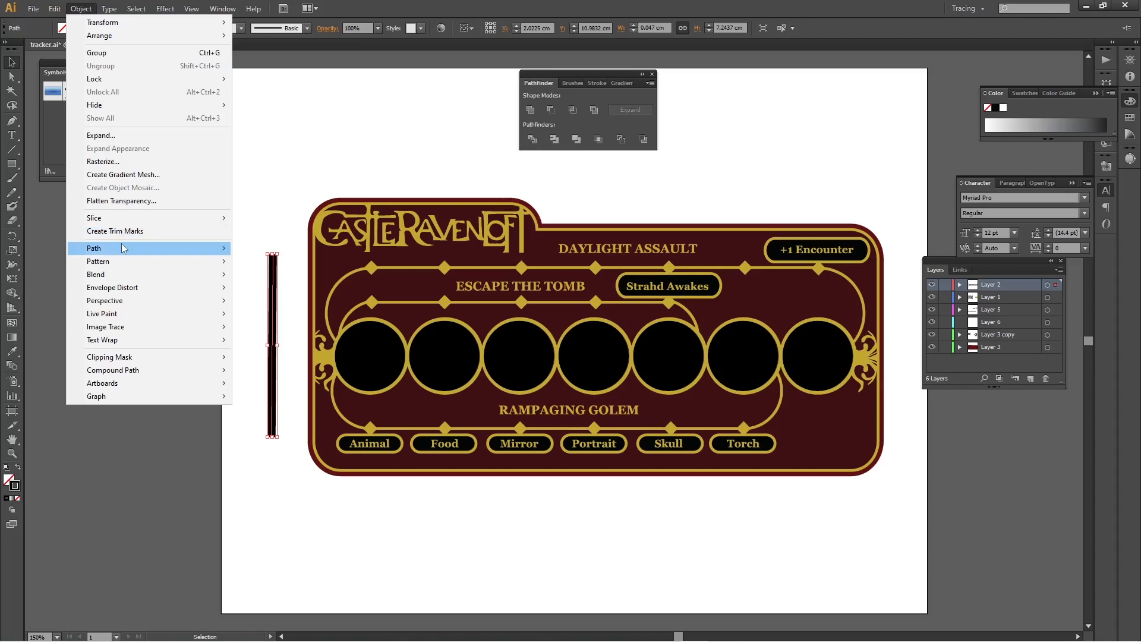
click(283, 145)
click(283, 146)
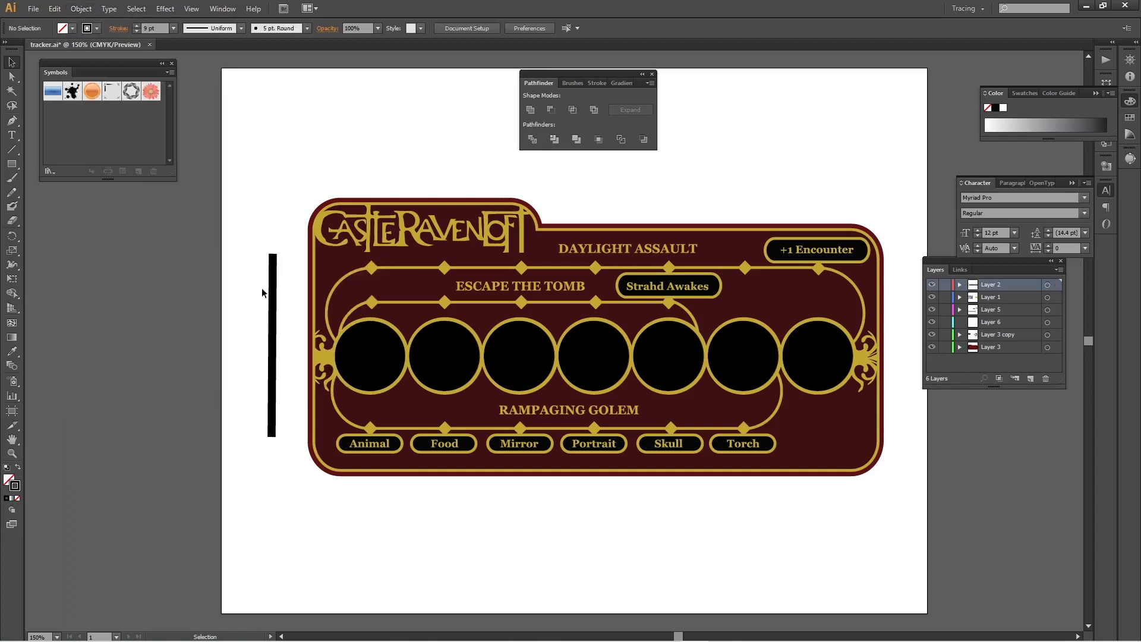
click(81, 8)
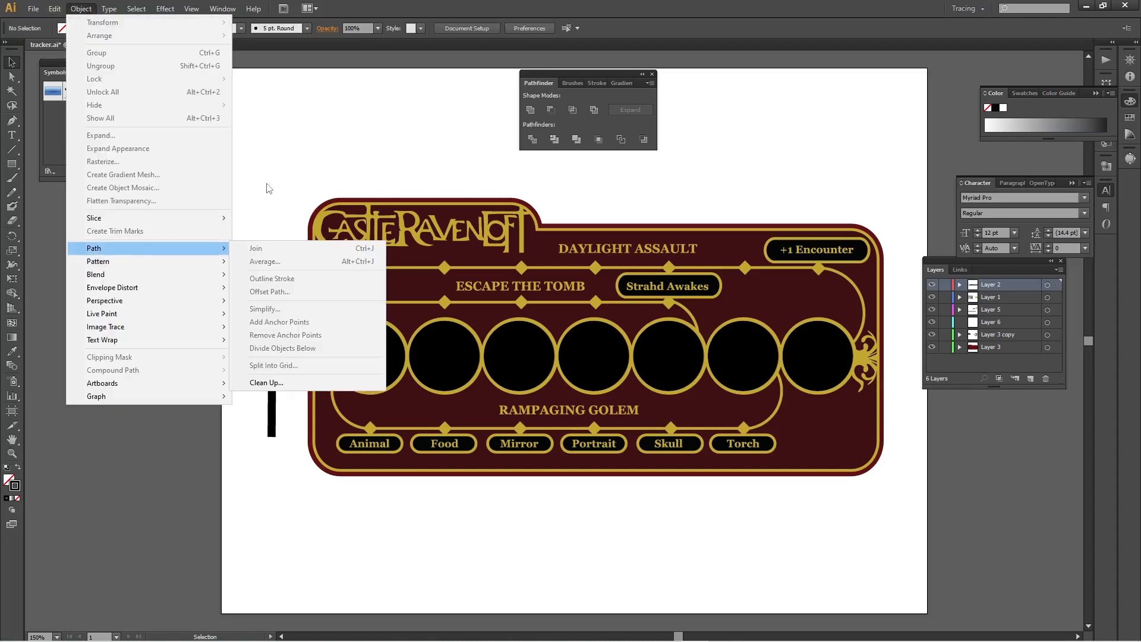
click(266, 183)
Convert the thick black line beside the tracker into a filled shape with Outline Stroke
drag(258, 251, 282, 284)
click(54, 8)
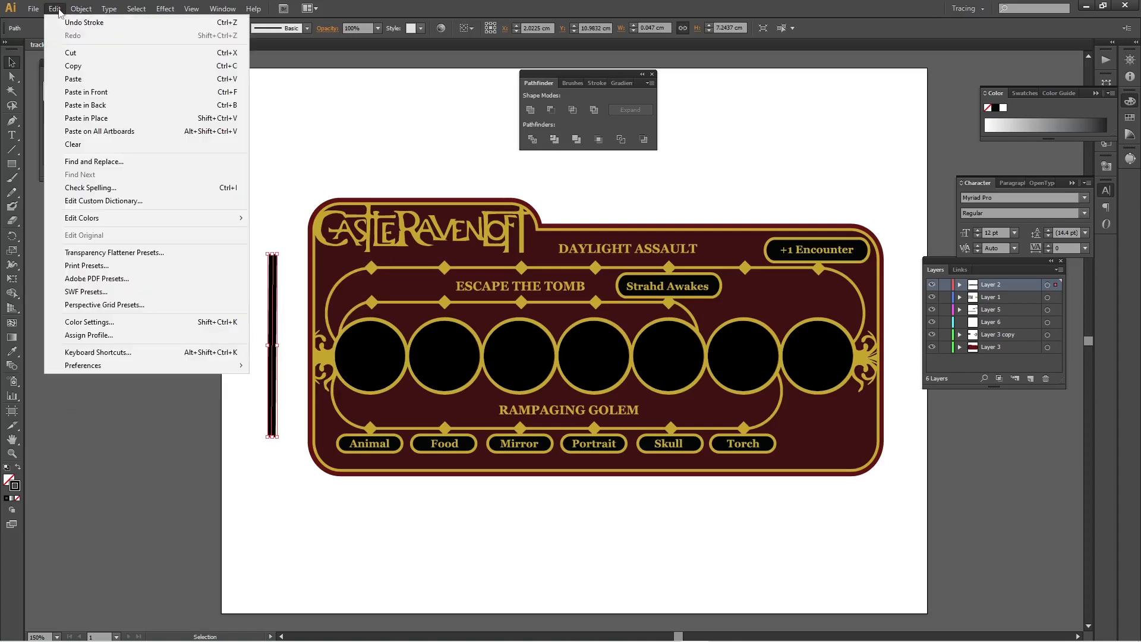
mouse_move(81, 8)
mouse_move(130, 249)
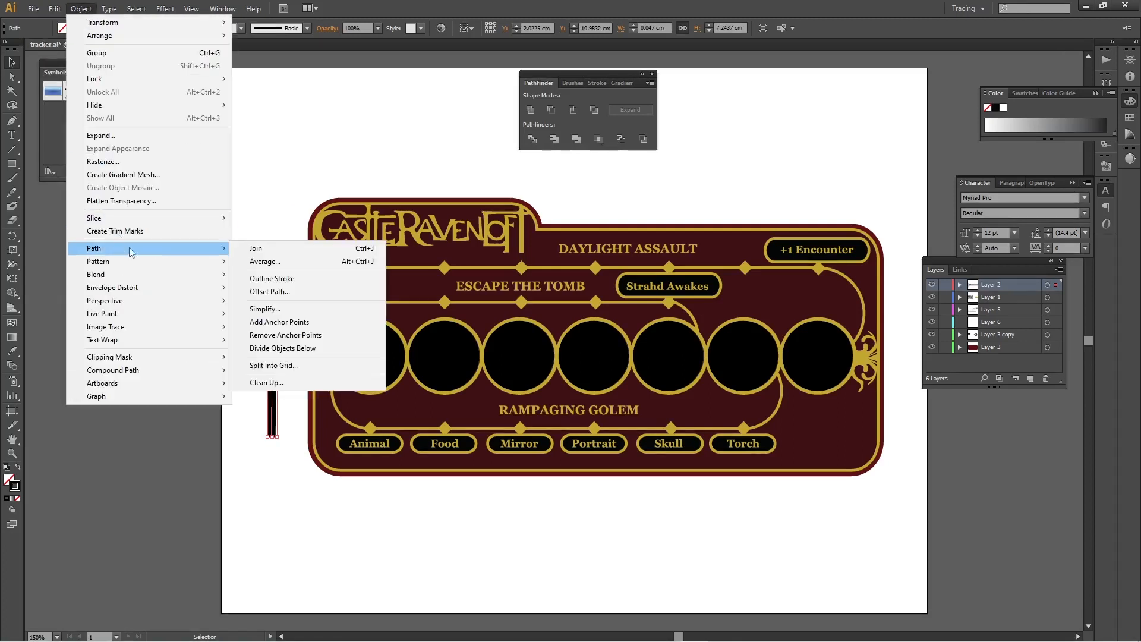
click(291, 279)
Move the outlined black bar off the artboard onto the grey pasteboard and deselect it
click(244, 307)
drag(268, 318, 153, 337)
key(ctrl+shift+a)
click(198, 274)
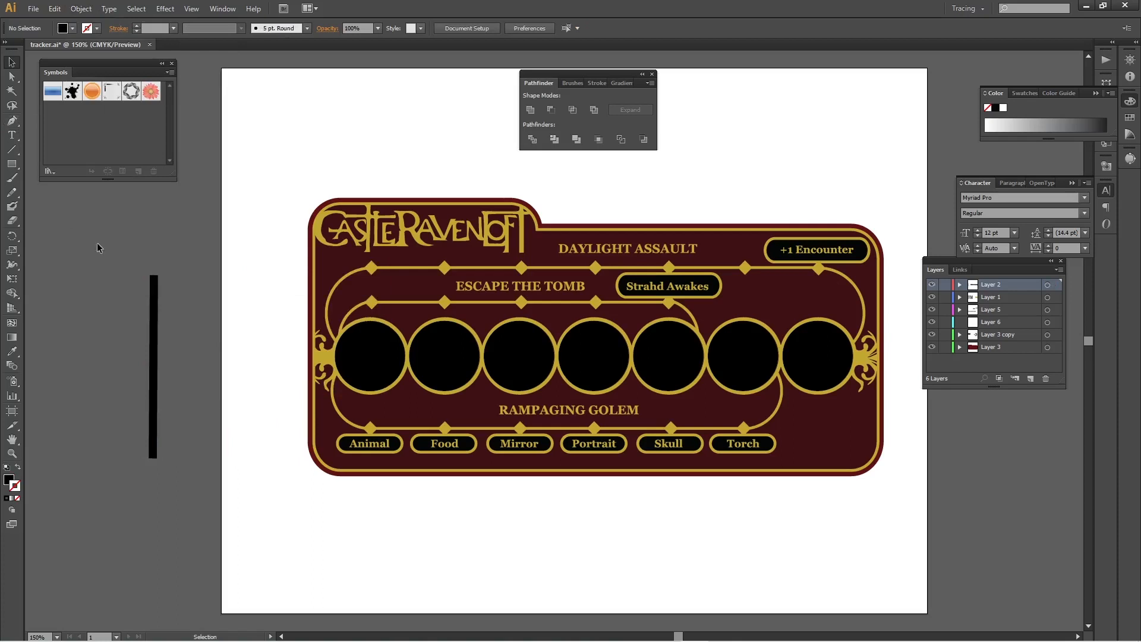
Try to curve the black bar's upper end by pulling handles from its corner with Convert Anchor Point, then undo it
drag(14, 120, 59, 158)
drag(158, 275, 208, 242)
click(230, 325)
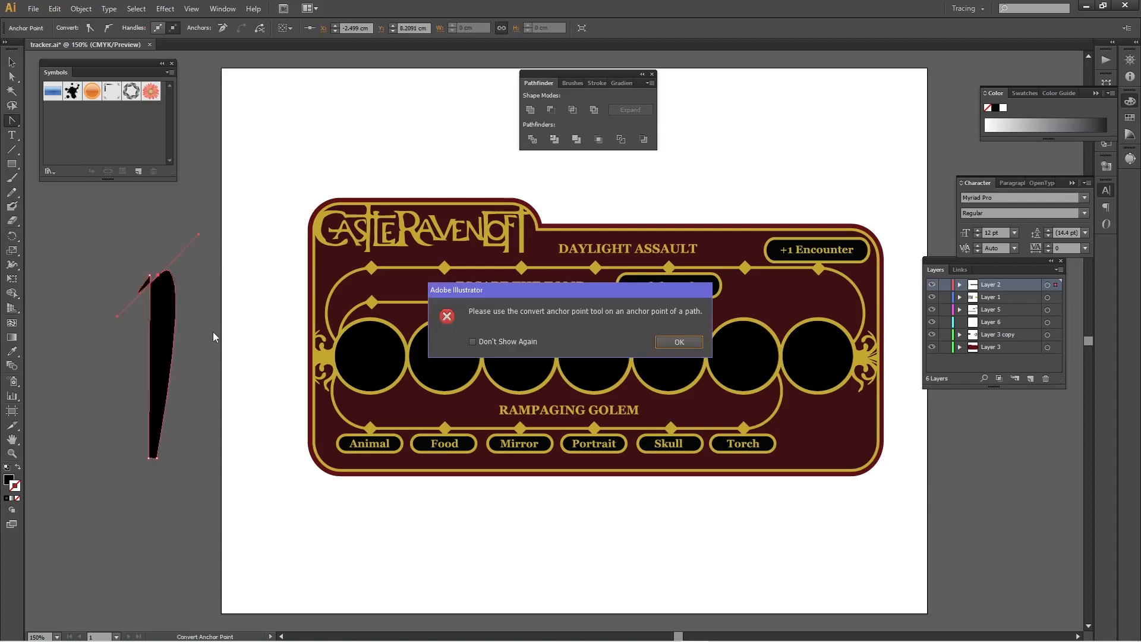
click(677, 342)
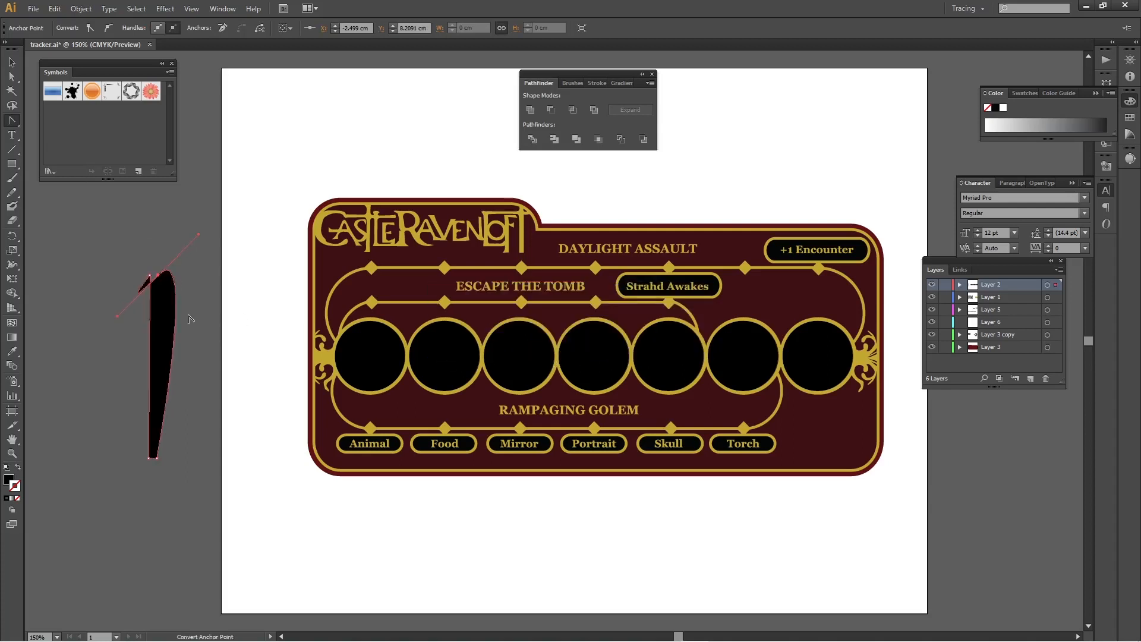
key(ctrl+z)
Duplicate the black bar, rotate the copy to a shallow diagonal and lay it across the vertical bar
click(15, 64)
click(229, 275)
alt+drag(152, 349, 197, 349)
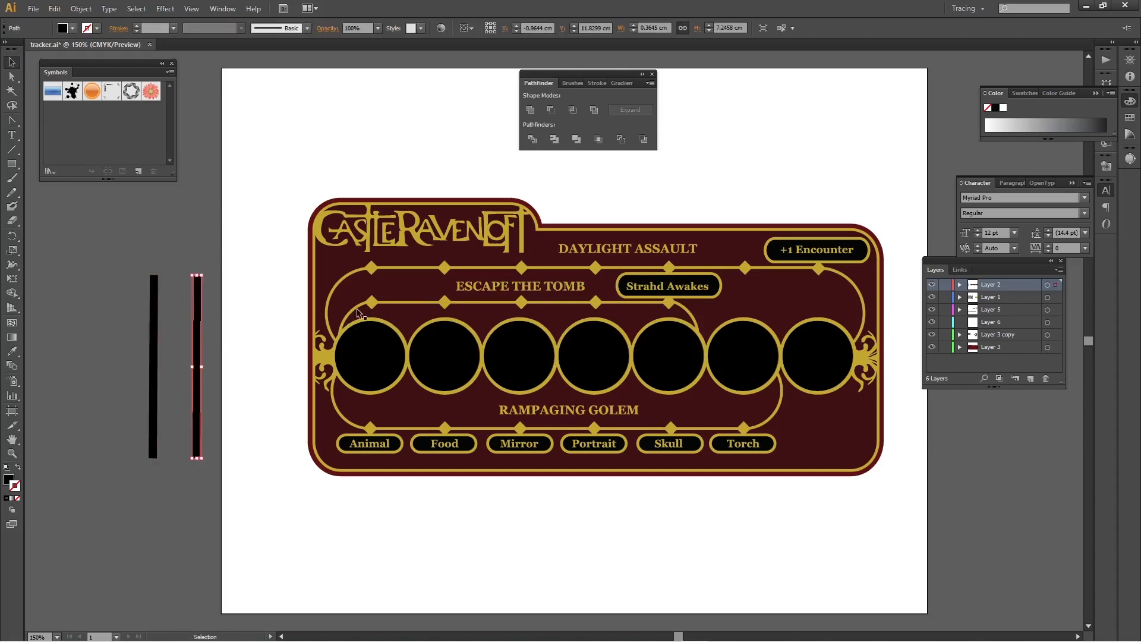
drag(204, 271, 114, 316)
click(239, 278)
drag(211, 373, 158, 342)
click(225, 371)
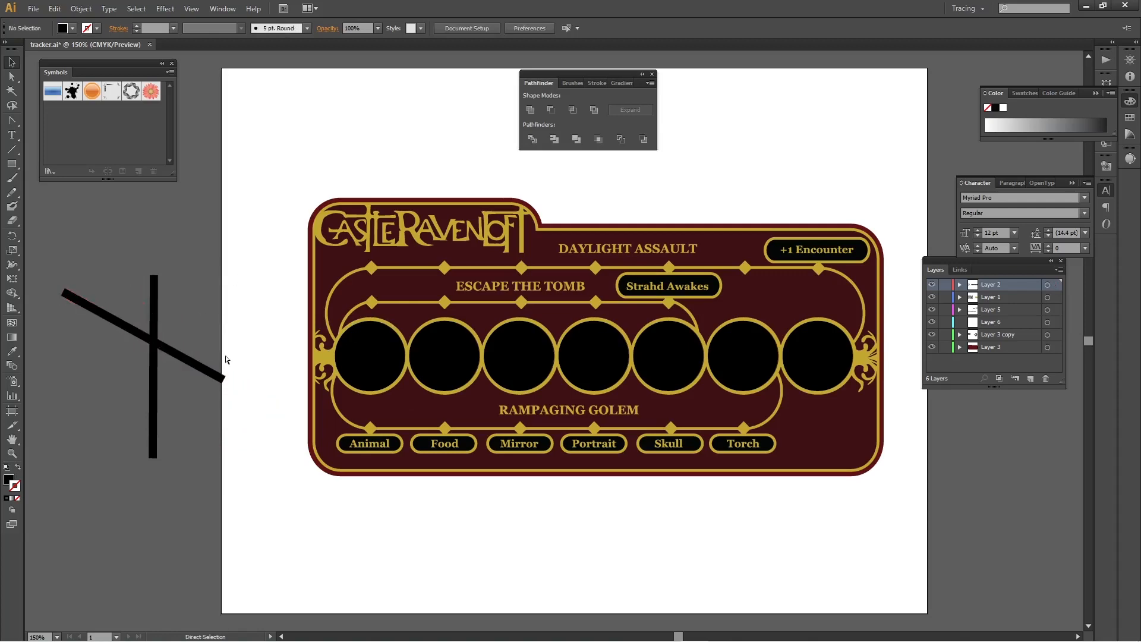
Display the artwork as outlines and unite the two crossing bars into a single shape
key(ctrl+y)
drag(169, 380, 156, 320)
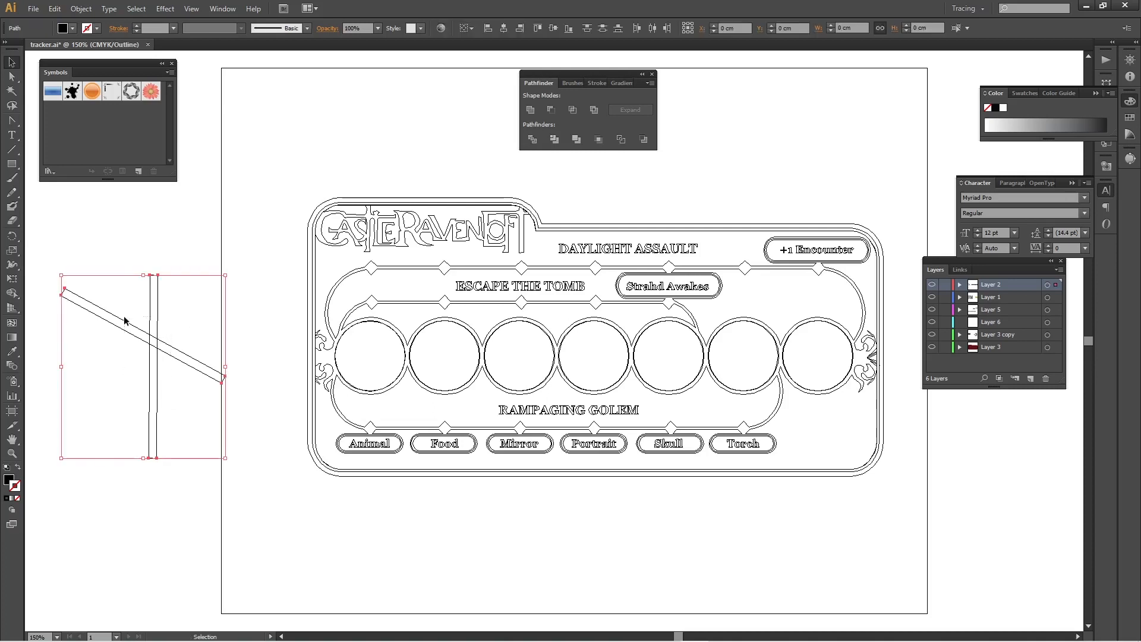
click(209, 292)
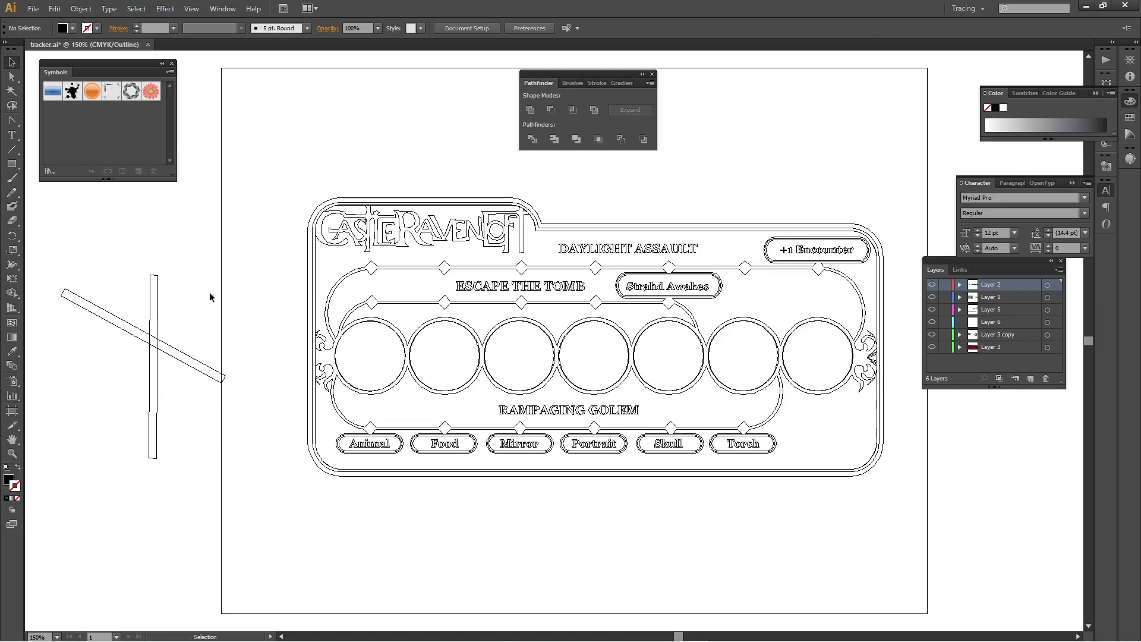
drag(172, 341, 107, 291)
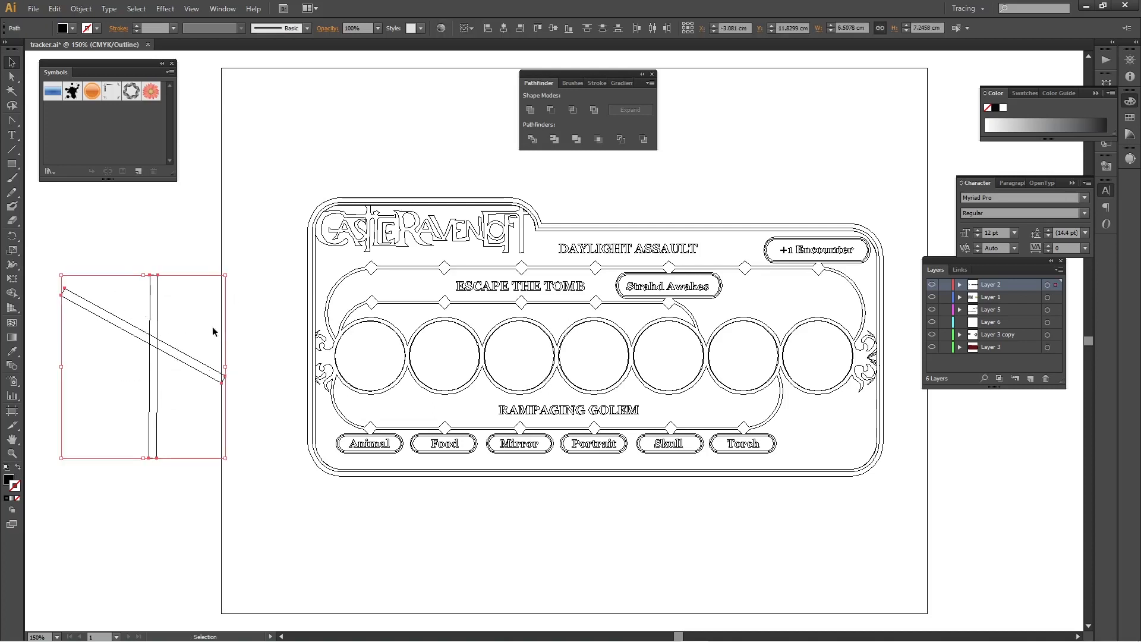
click(530, 109)
click(199, 276)
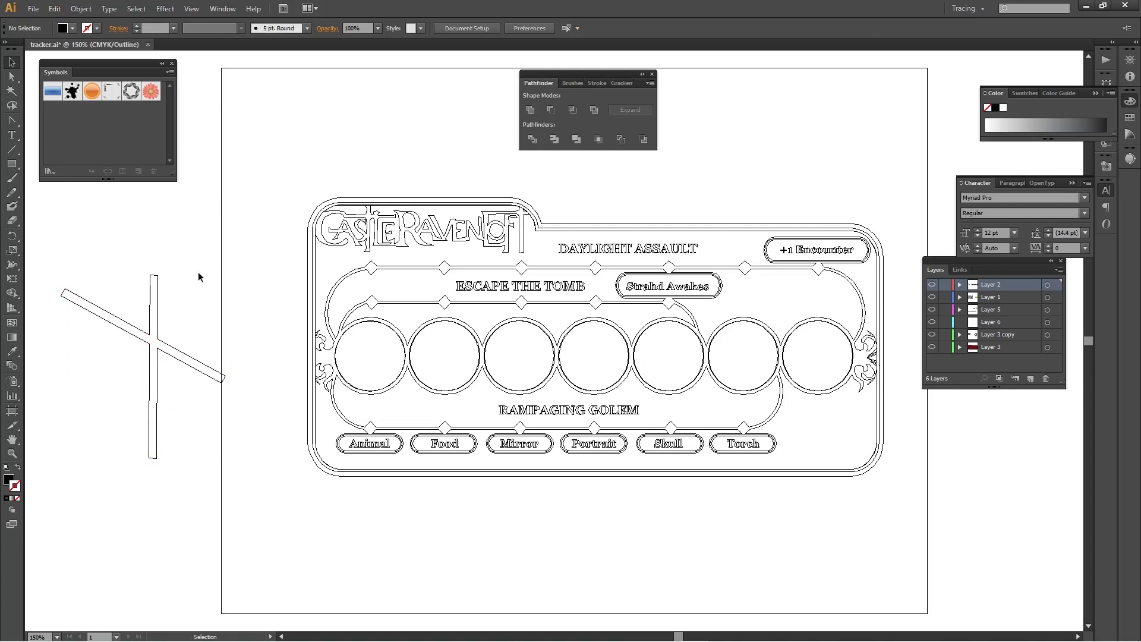
Return to the full-colour preview, move the united cross shape slightly up on the pasteboard and deselect it
key(a)
key(ctrl+y)
key(v)
drag(155, 327, 165, 267)
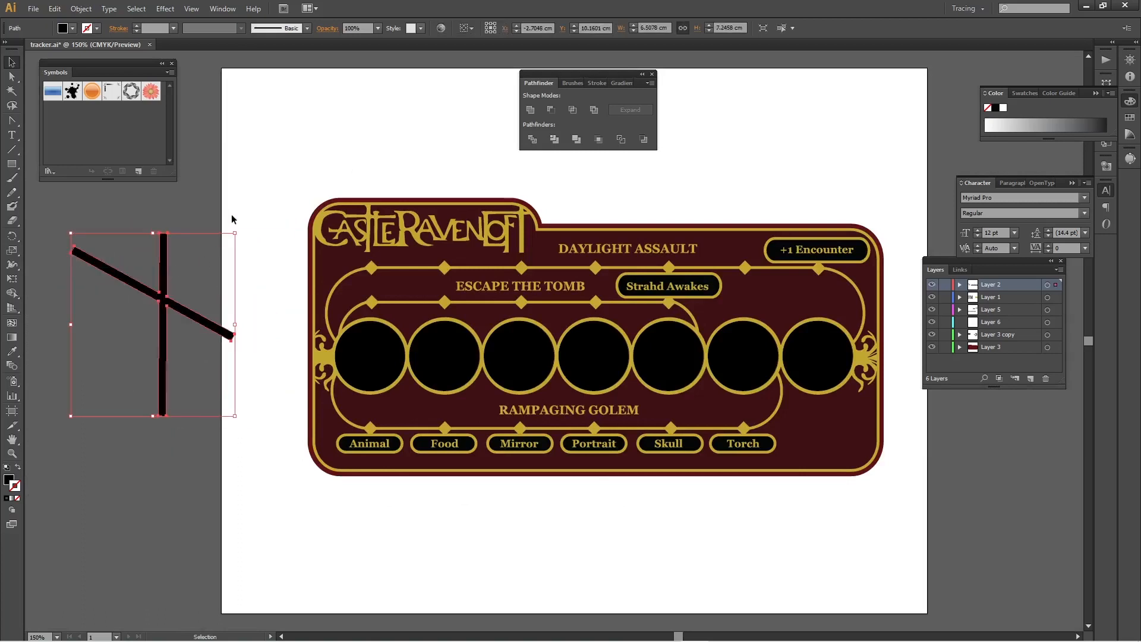
click(230, 215)
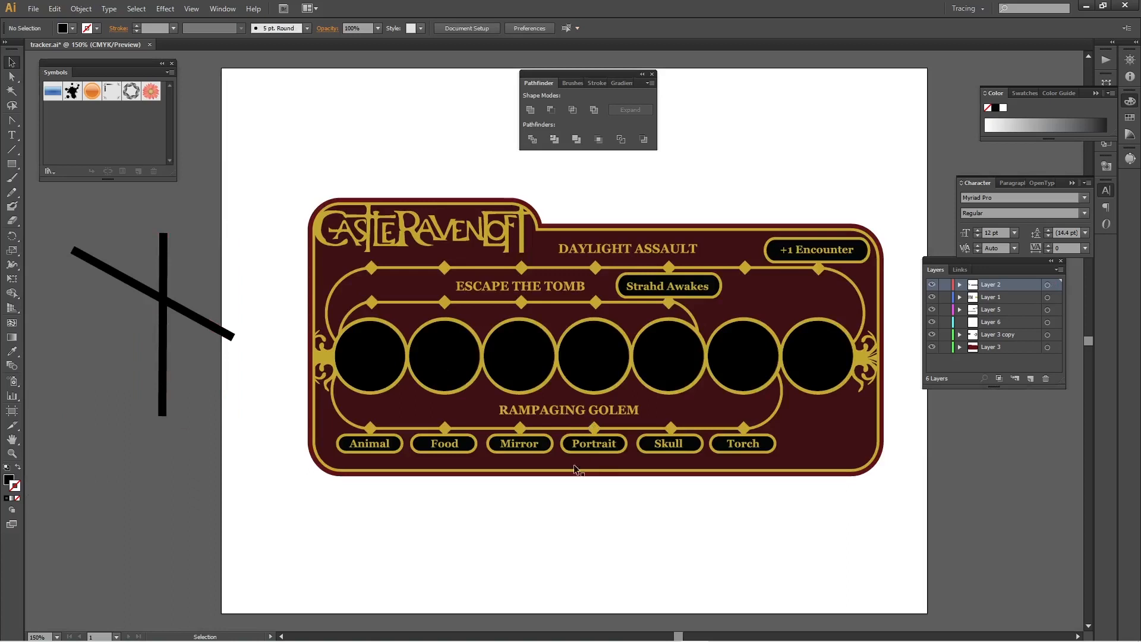
Cut the united cross shape from the tracker file and paste it into a new document
click(221, 332)
key(a)
key(Delete)
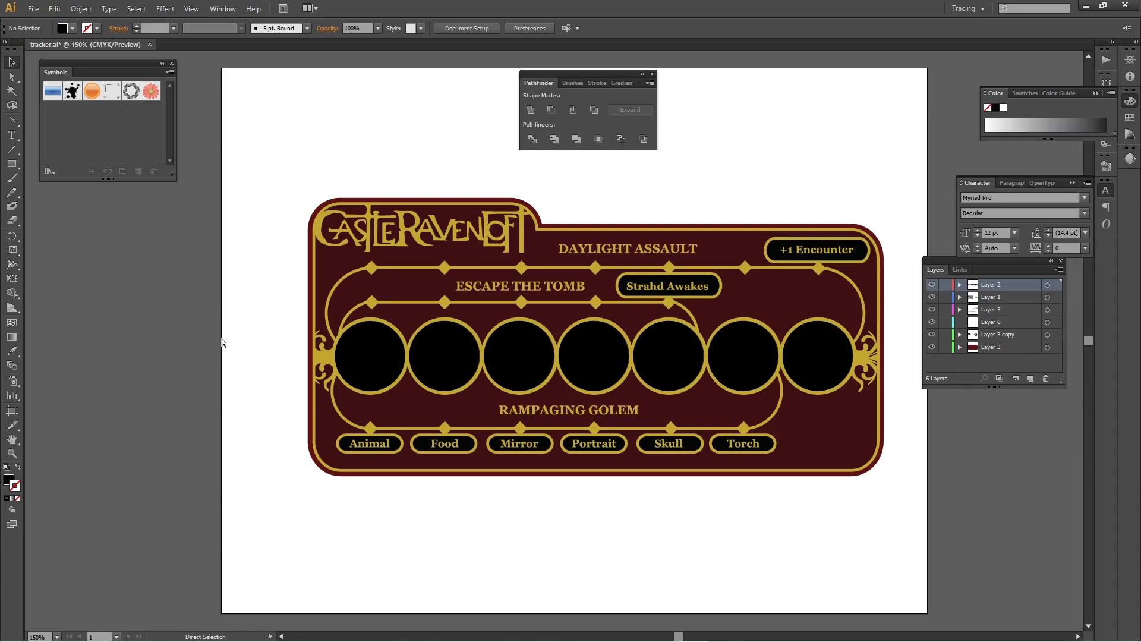
key(ctrl+n)
click(635, 468)
key(ctrl+v)
click(415, 396)
click(611, 343)
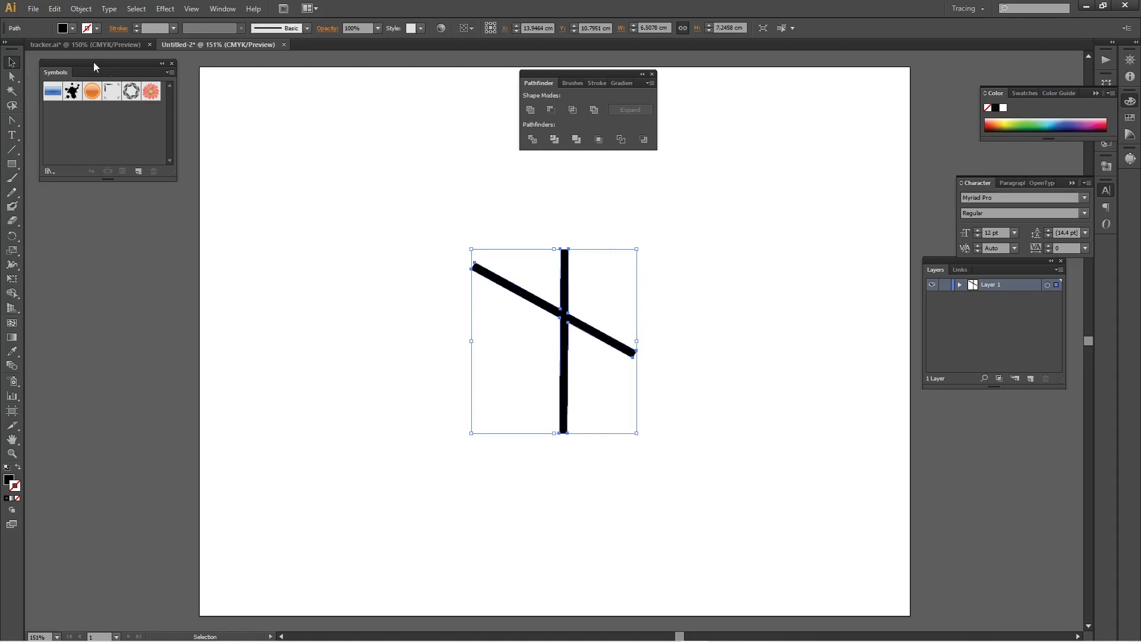
Look through the Illustrator version options when saving over back_test.ai, cancel the save and close the new document without saving
click(32, 8)
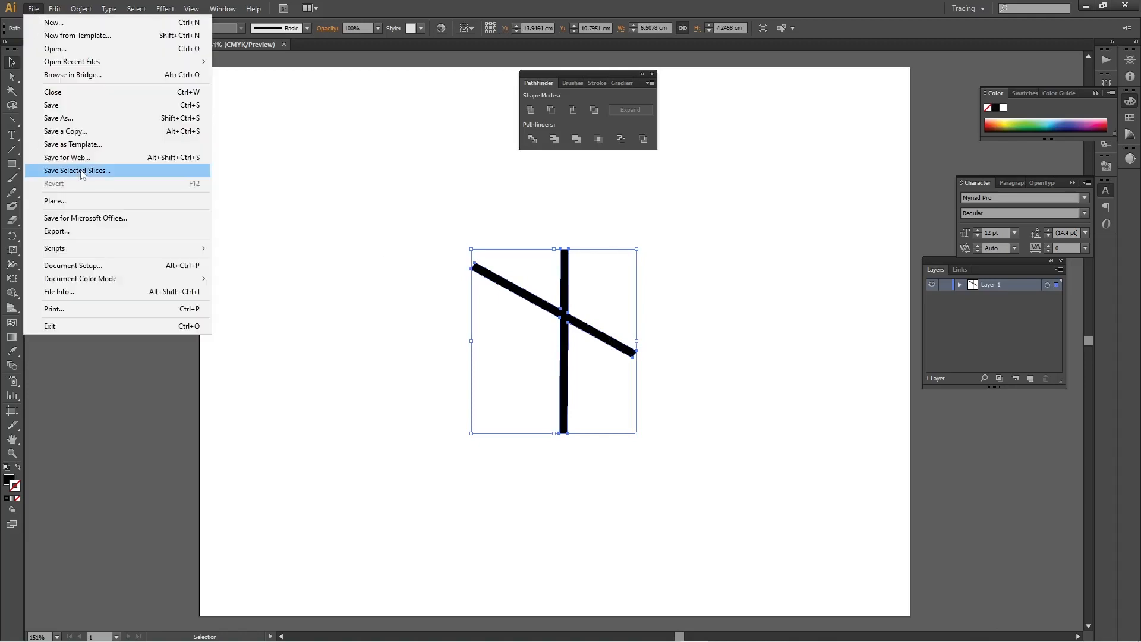
click(79, 118)
click(467, 303)
click(615, 441)
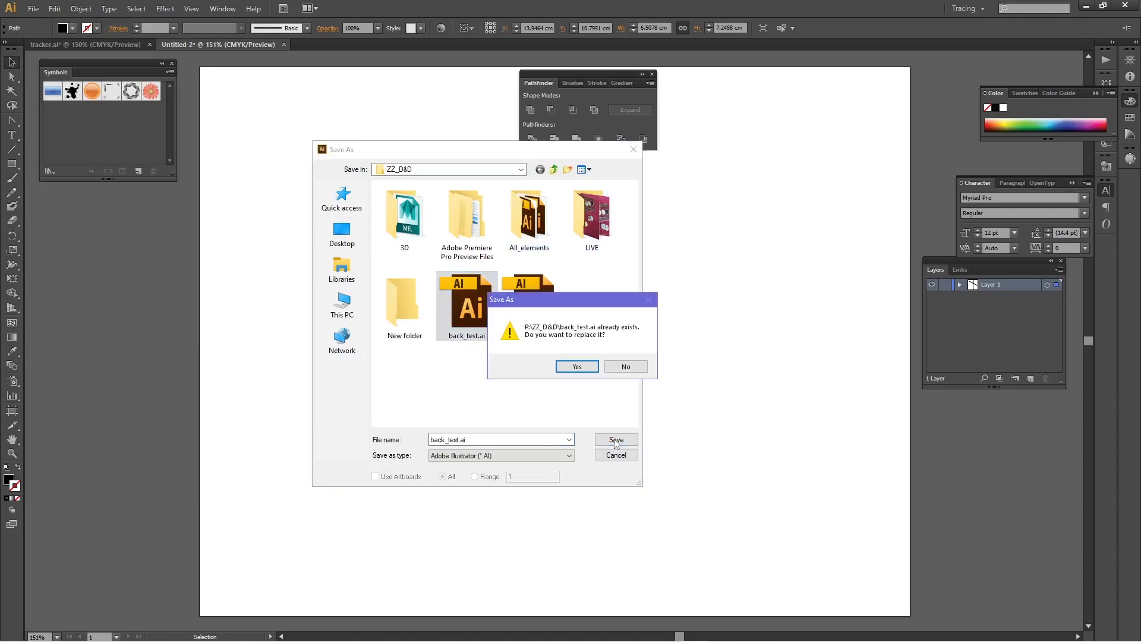
click(582, 366)
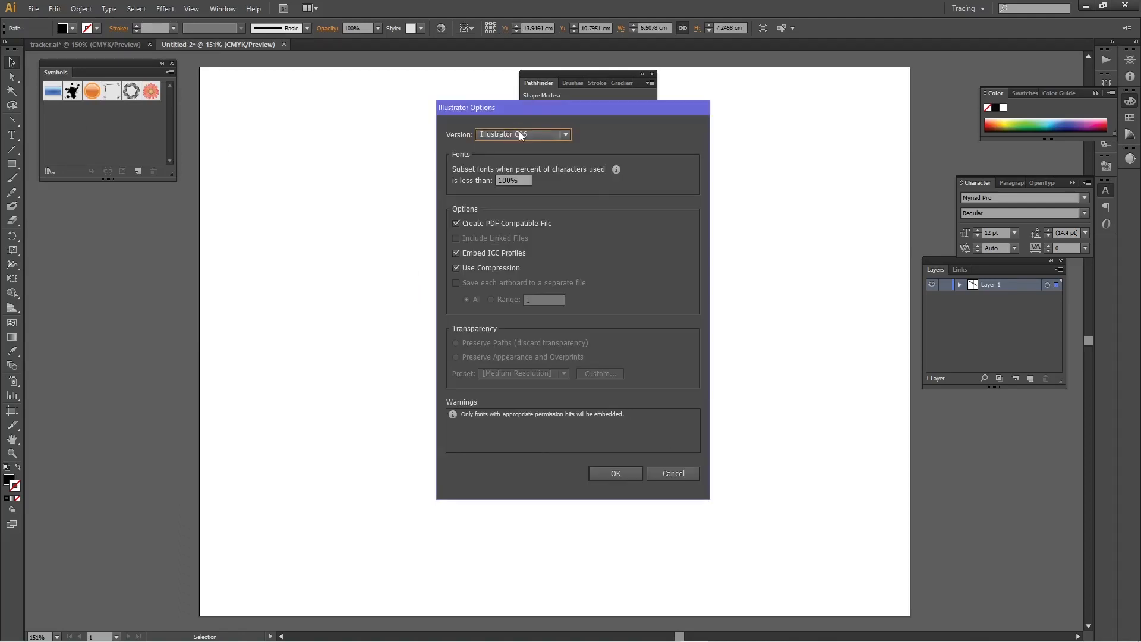
click(521, 133)
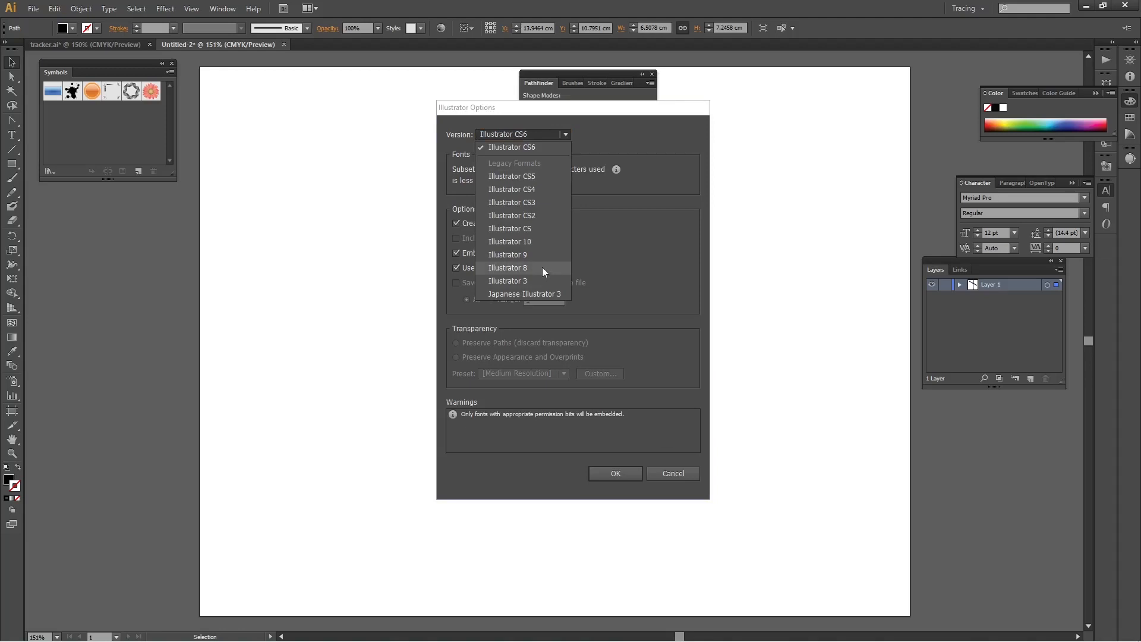
click(675, 473)
key(ctrl+w)
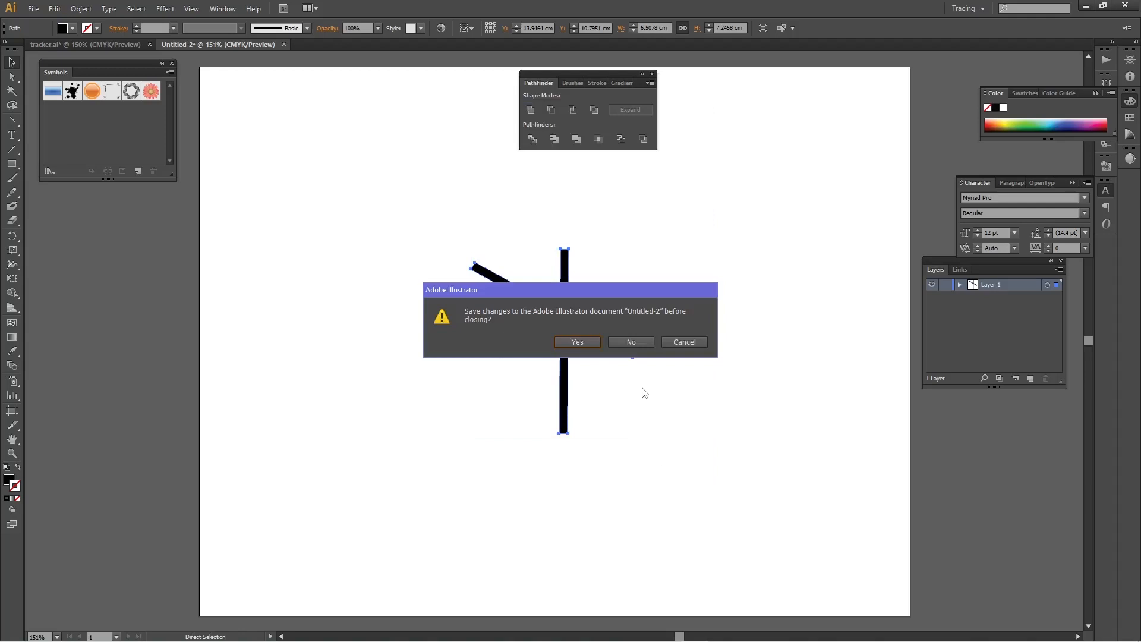
click(631, 343)
Move the gold linework with the Castle Ravenloft title off the tracker, down past the artboard's lower left corner
drag(760, 514, 728, 519)
drag(713, 405, 530, 560)
key(ctrl+z)
click(768, 540)
drag(724, 549, 814, 319)
drag(704, 263, 584, 481)
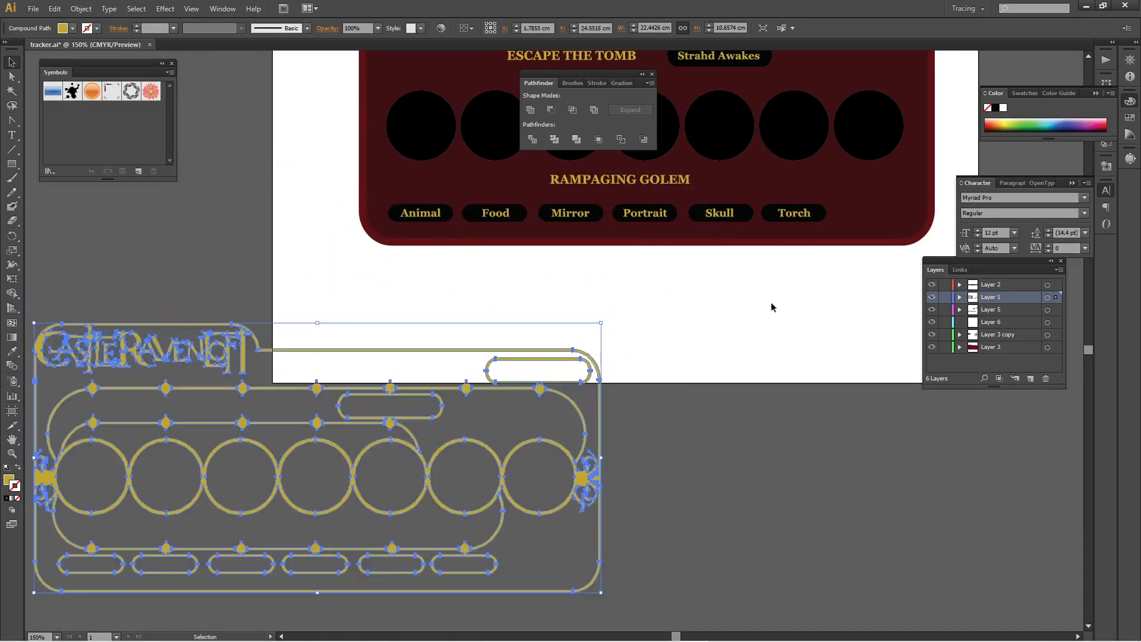
Delete the dark inner panel lying on top of the red base plate
click(847, 227)
drag(843, 368, 677, 496)
key(Delete)
Move the red base plate out from under the labels and black circles, over the artboard's lower right corner
drag(689, 362, 1016, 636)
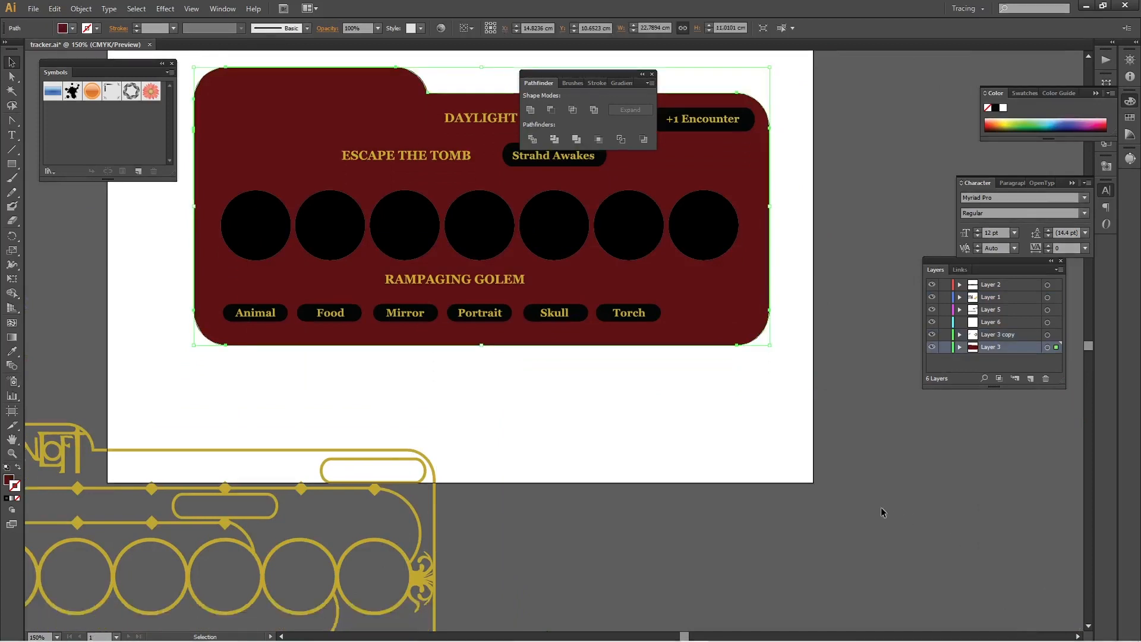
drag(738, 321, 1016, 611)
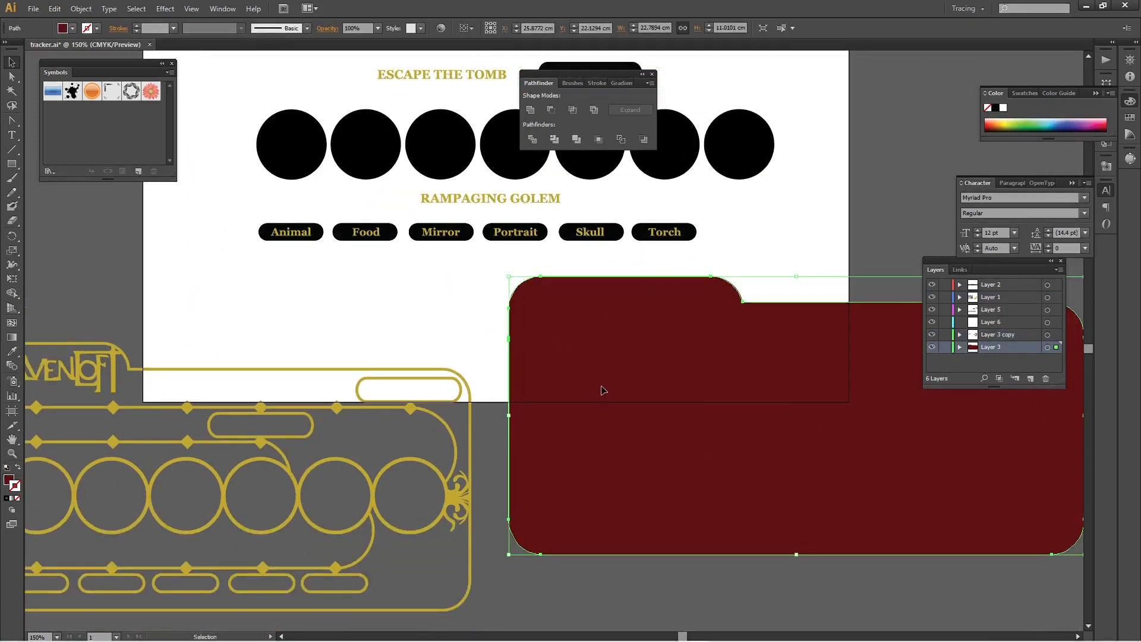
drag(598, 351, 650, 471)
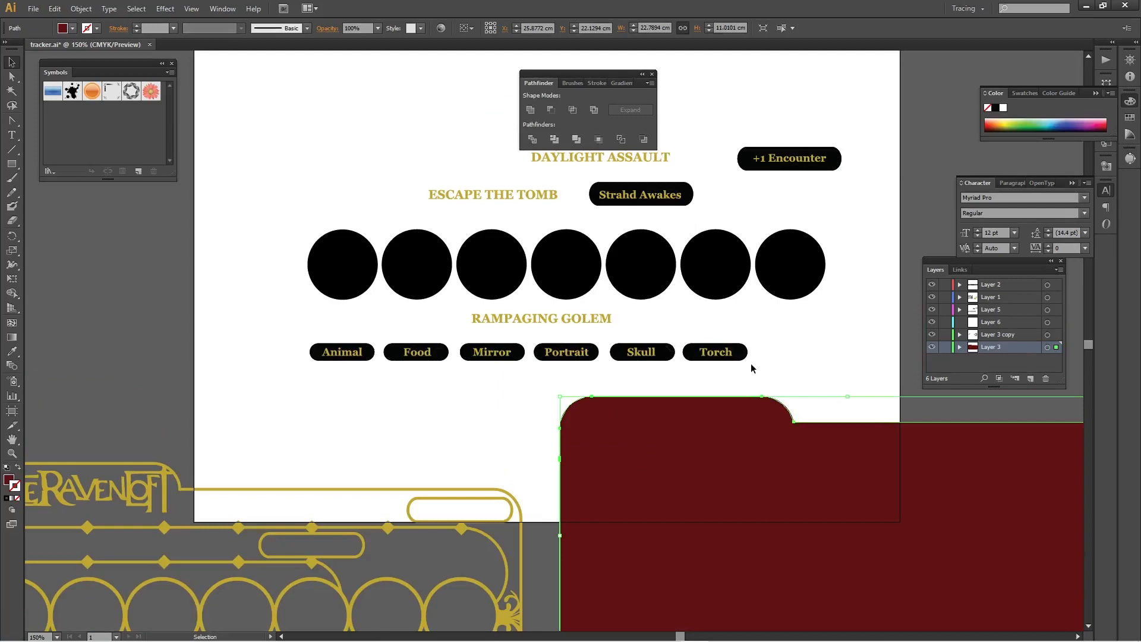
Inspect the Torch, Strahd Awakes, Escape the Tomb and Rampaging Golem lettering by selecting each in turn, then deselect
click(716, 352)
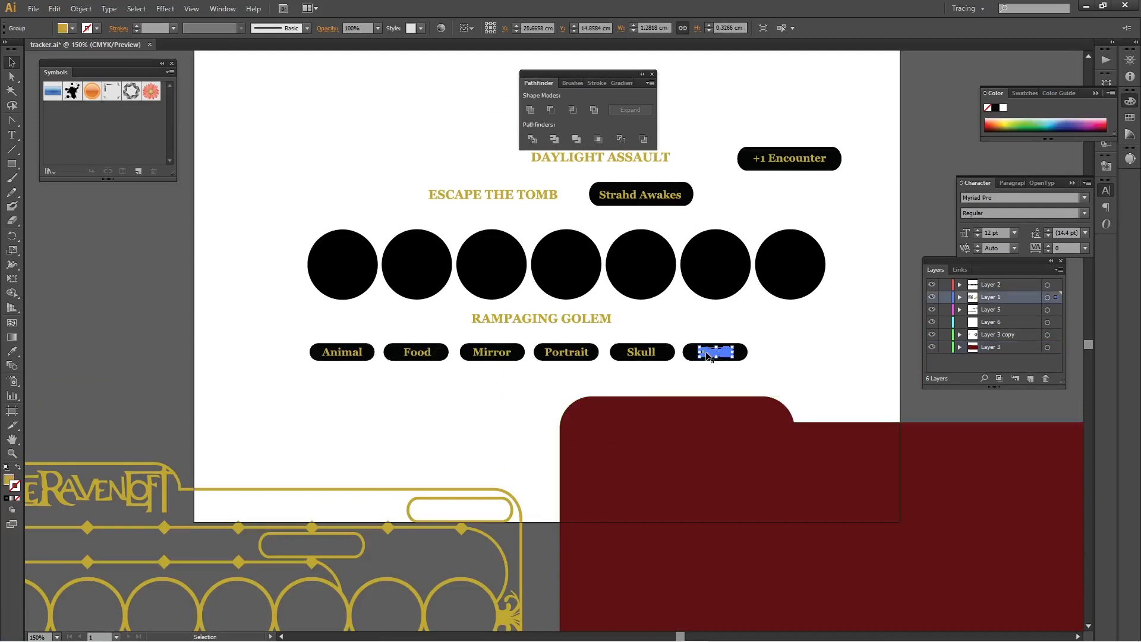
click(649, 198)
click(521, 195)
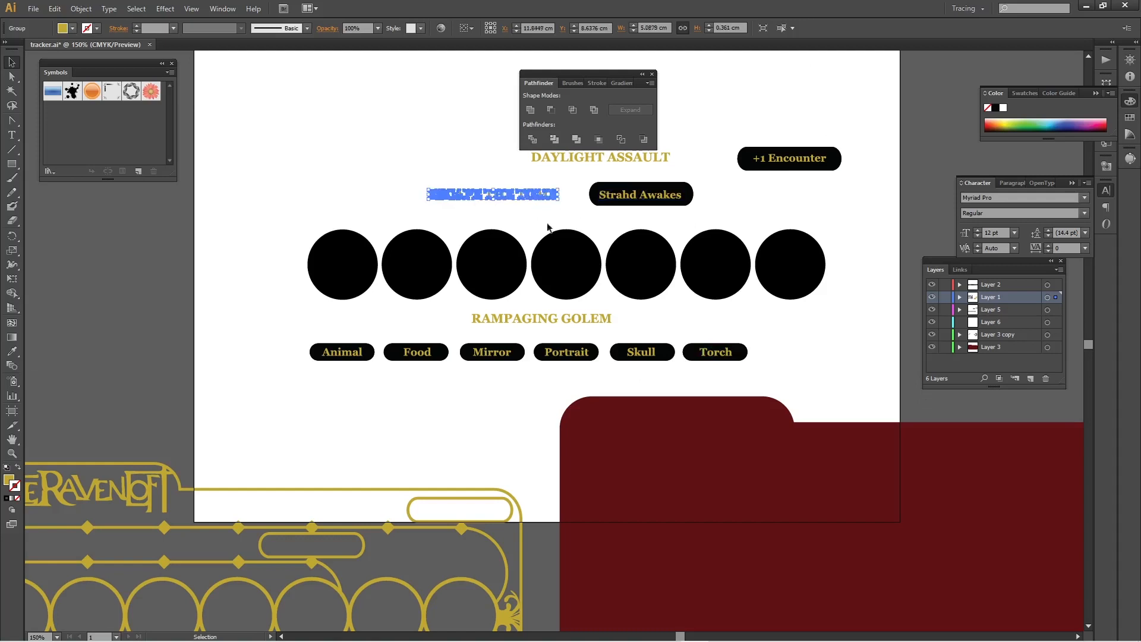
click(558, 321)
click(717, 324)
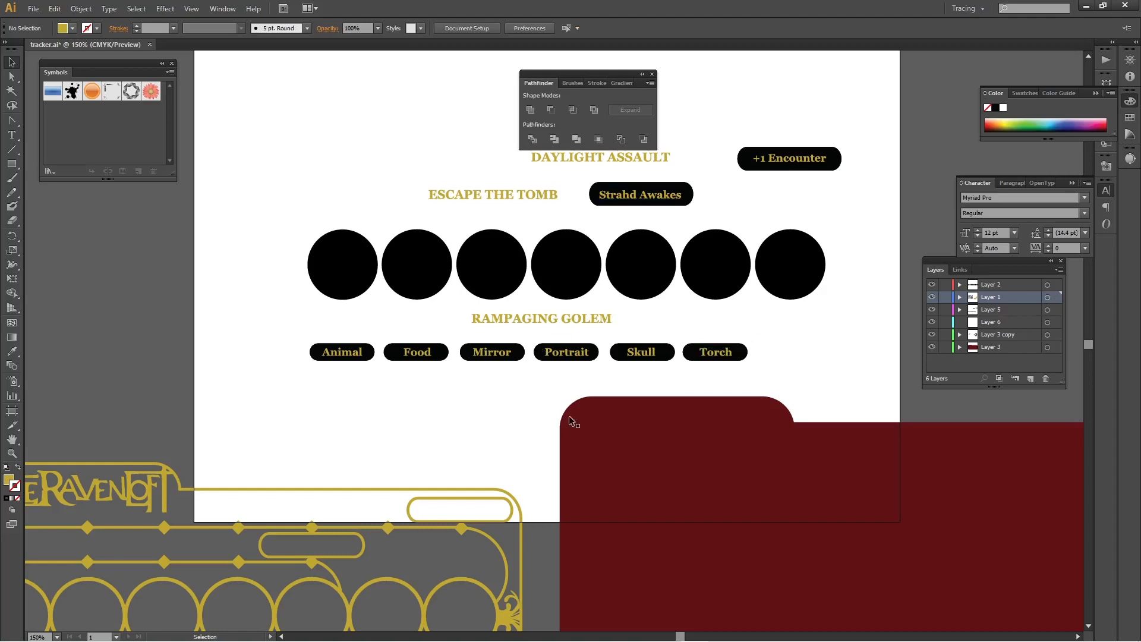
Create a new document and paste a copy of the red base plate into it
key(ctrl+n)
key(Return)
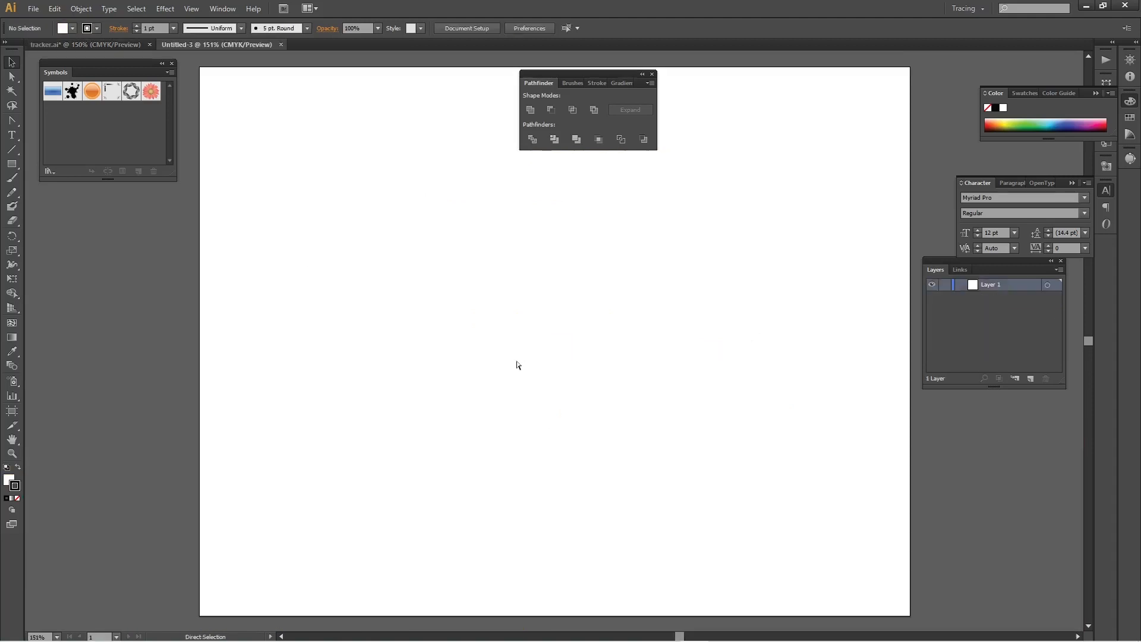
key(ctrl+v)
click(680, 522)
click(520, 366)
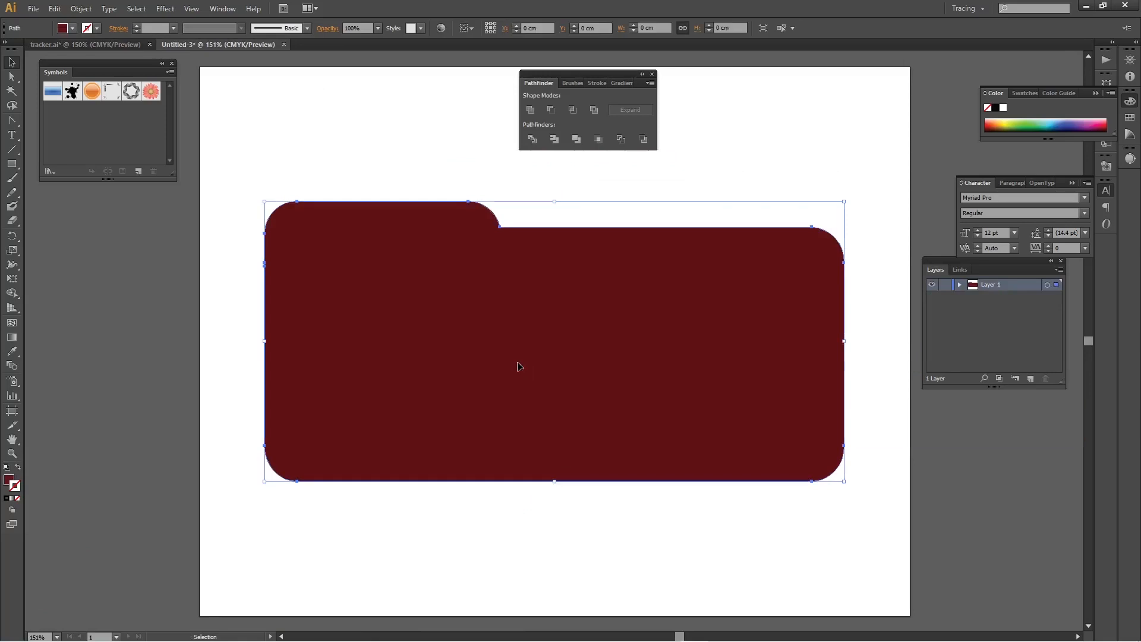
click(485, 573)
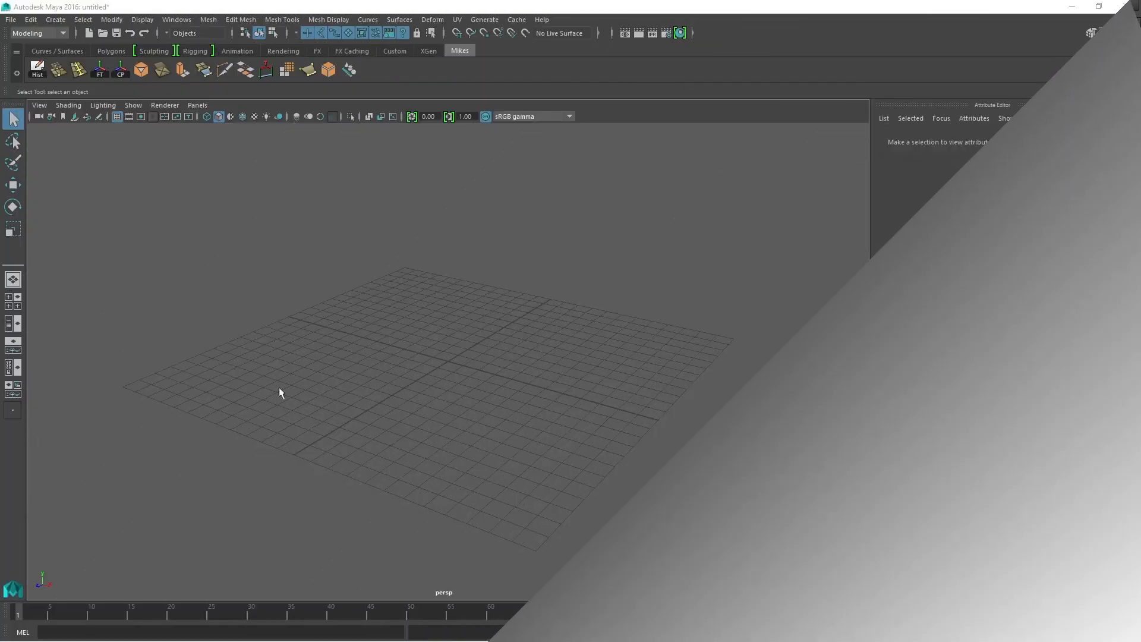
Import BACK_plate.ai as a bevelled Illustrator object with bevel width 0, bevel depth 0.1 and extrude distance 0.25
alt+drag(491, 384, 432, 382)
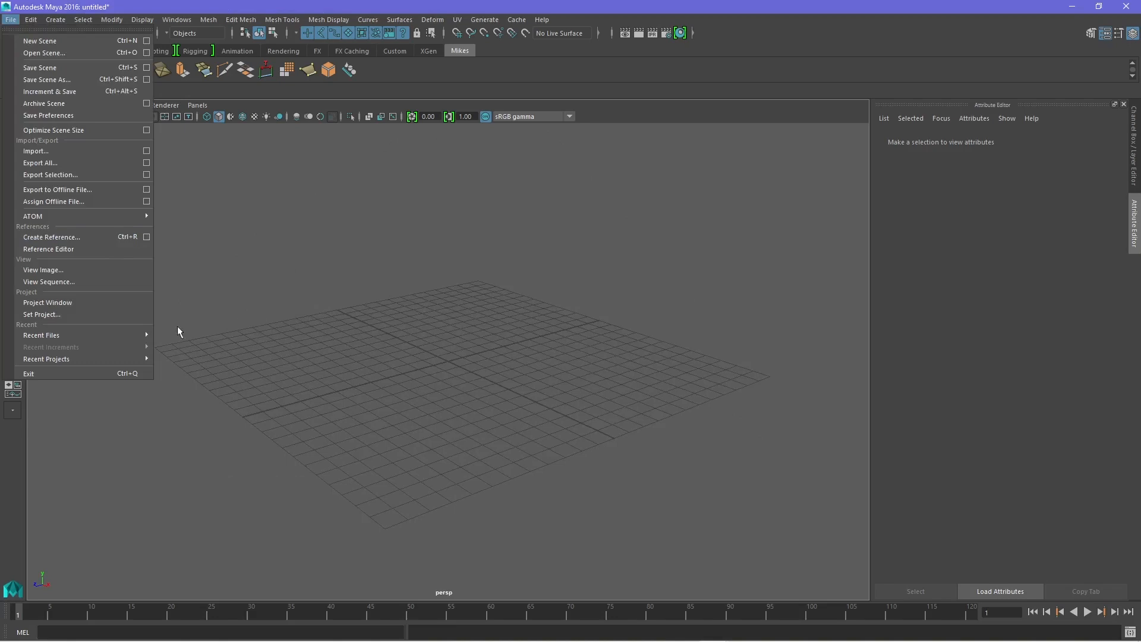
click(273, 238)
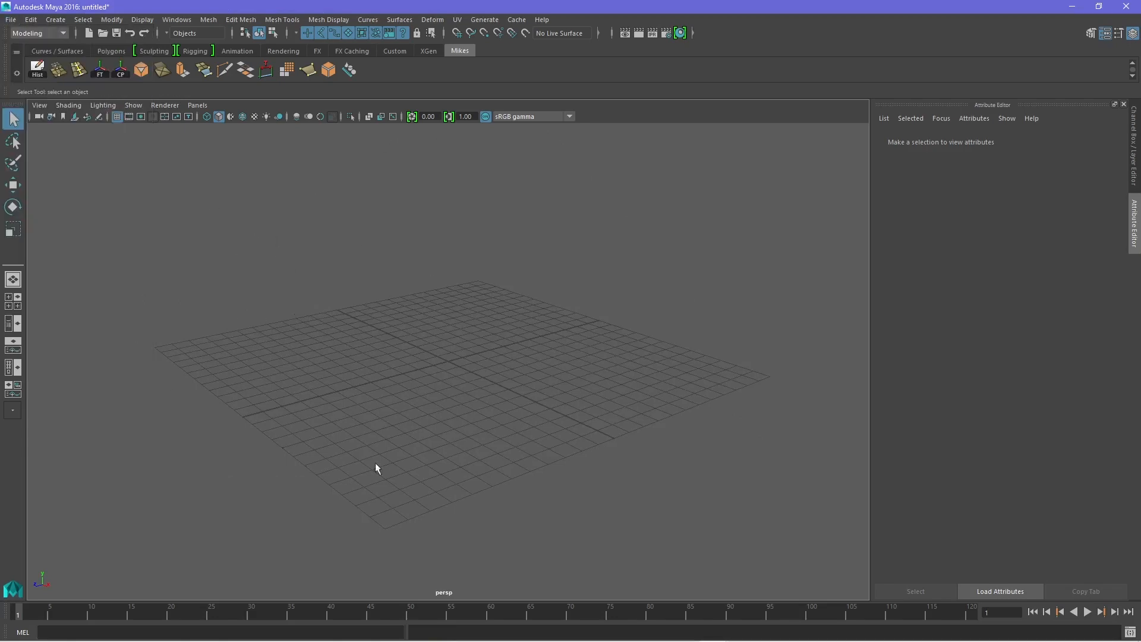
click(58, 21)
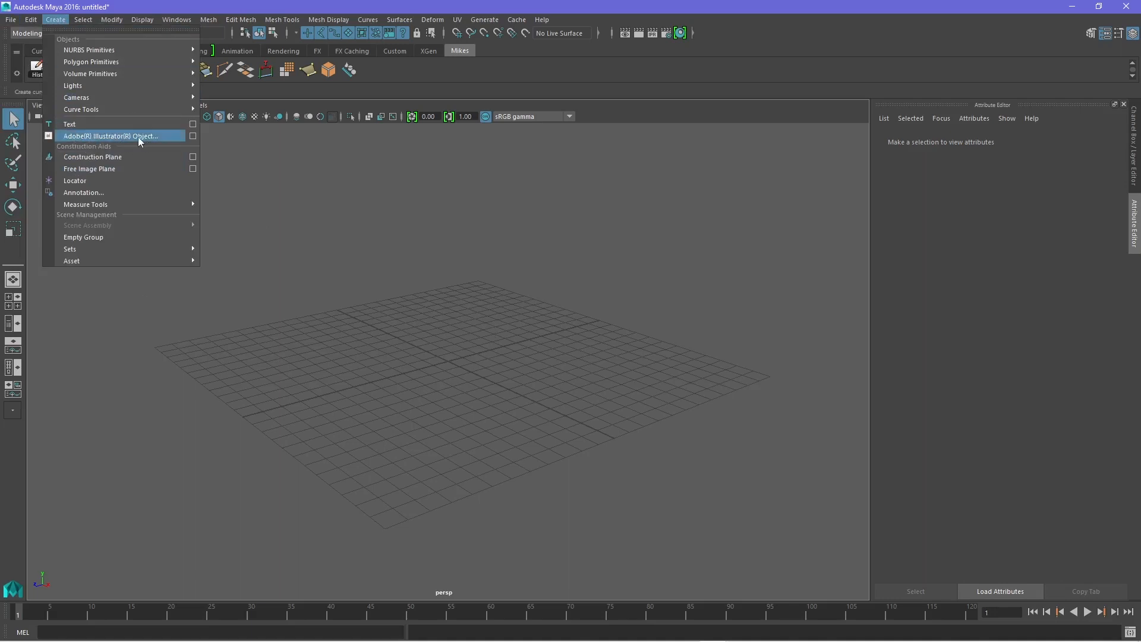
click(193, 138)
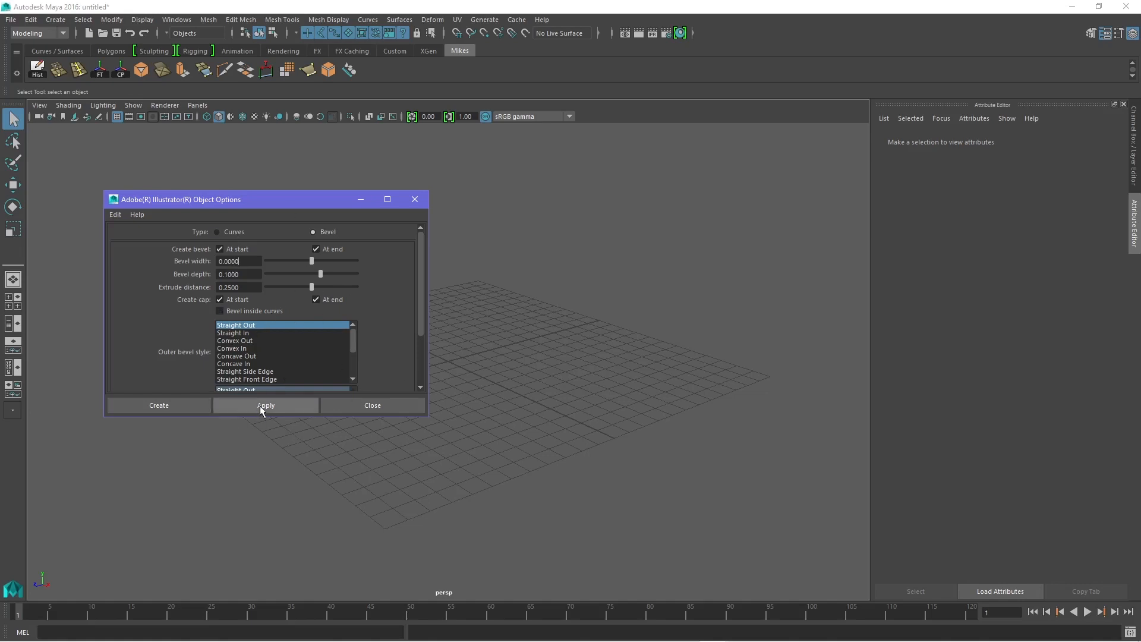
click(179, 403)
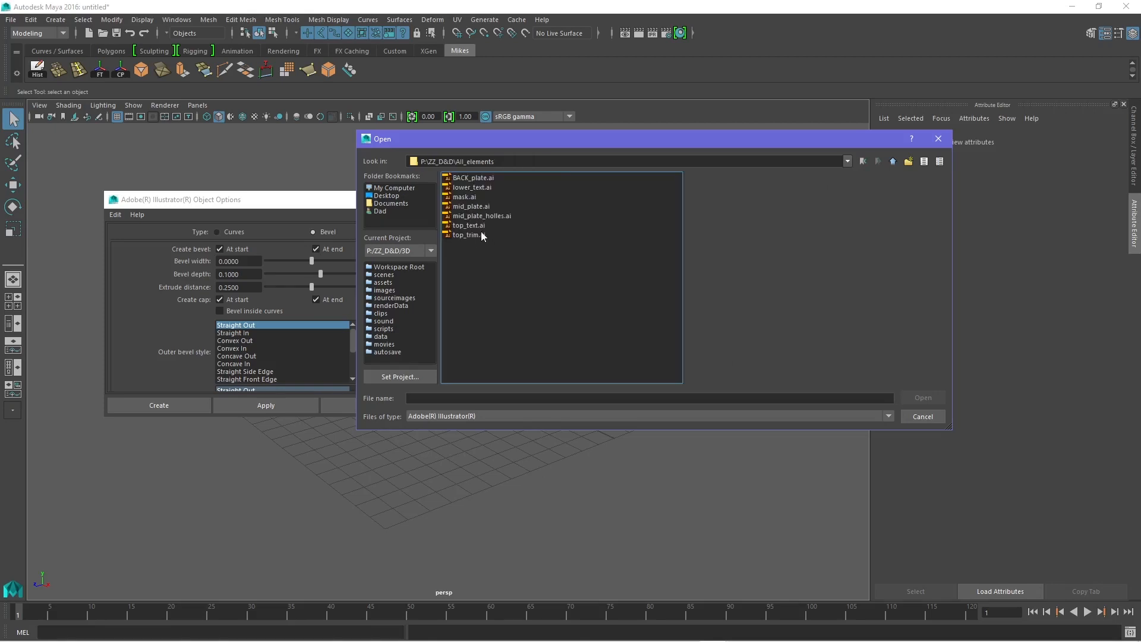
click(468, 181)
double_click(469, 177)
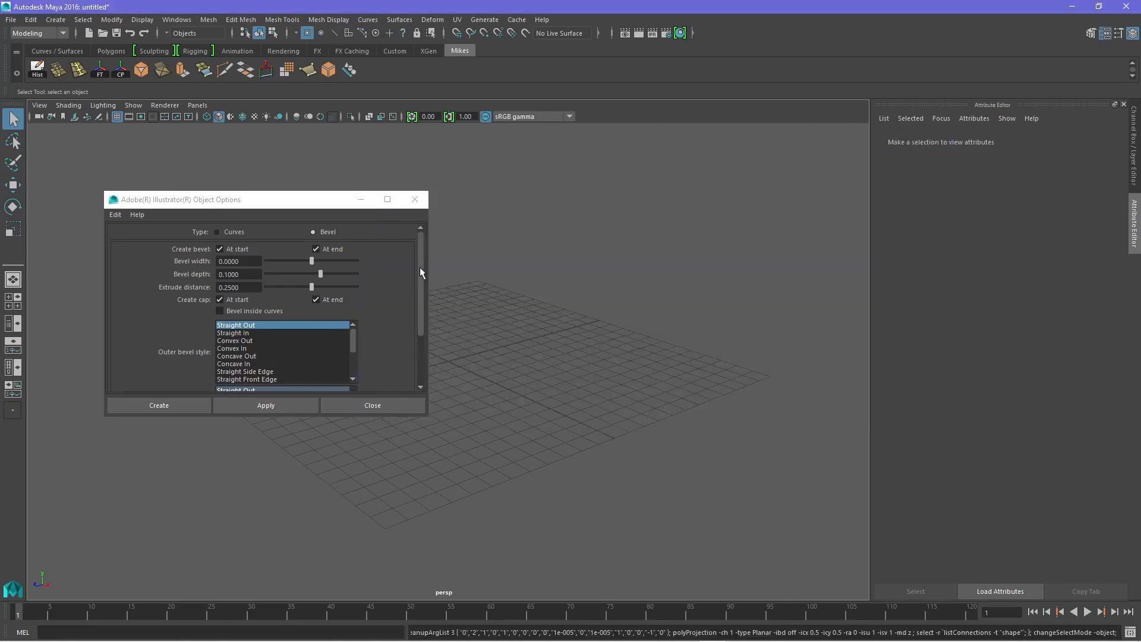
Centre the imported back plate's pivot and raise the plate vertically to about grid level
alt+drag(504, 394, 611, 451)
alt+middle_drag(677, 390, 630, 353)
alt+right_drag(630, 353, 580, 314)
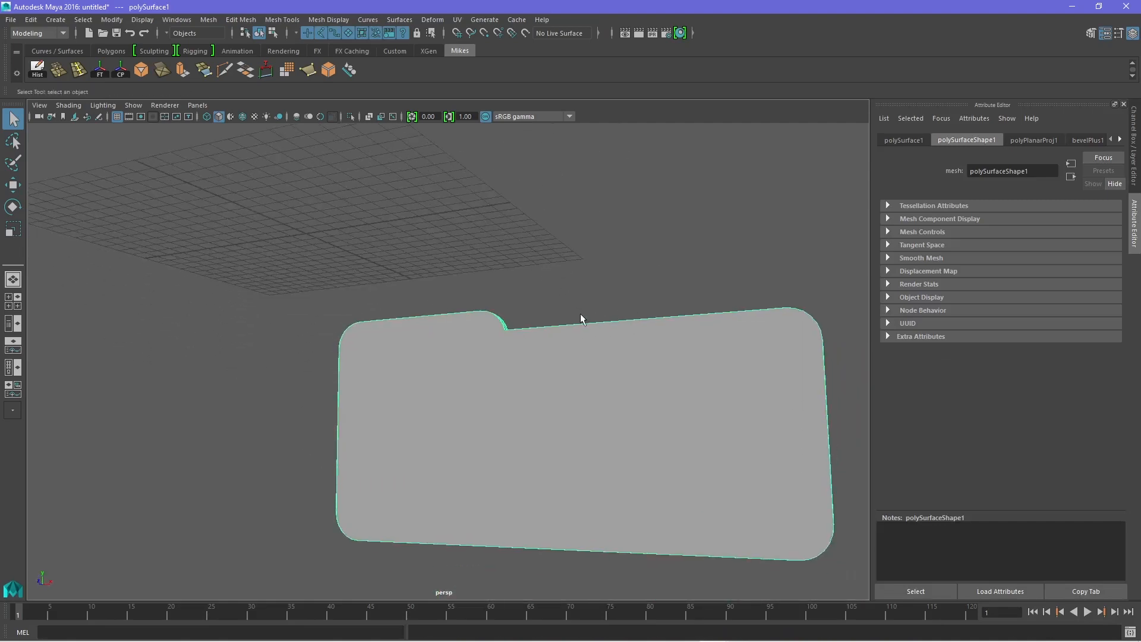
alt+drag(580, 314, 555, 354)
scroll(567, 383, down, 5)
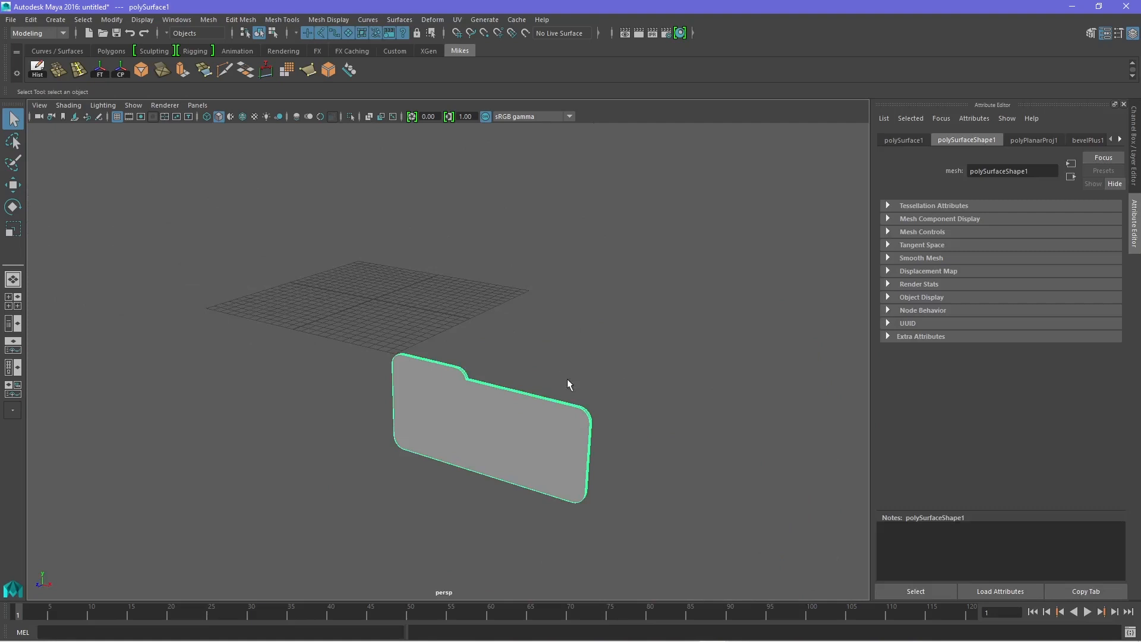
key(w)
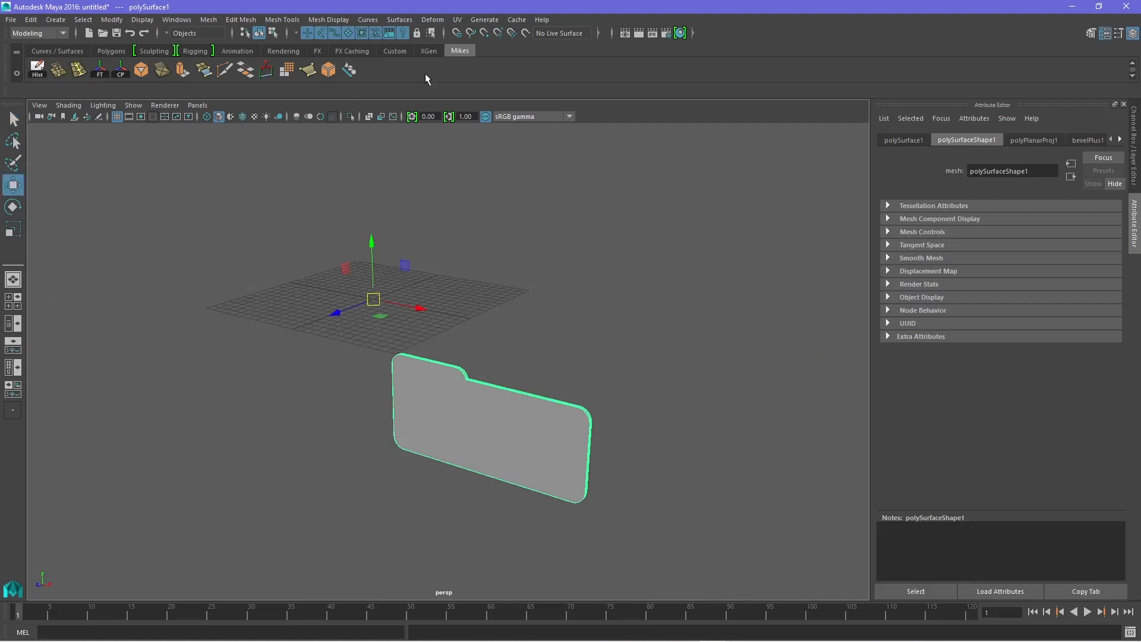
click(121, 70)
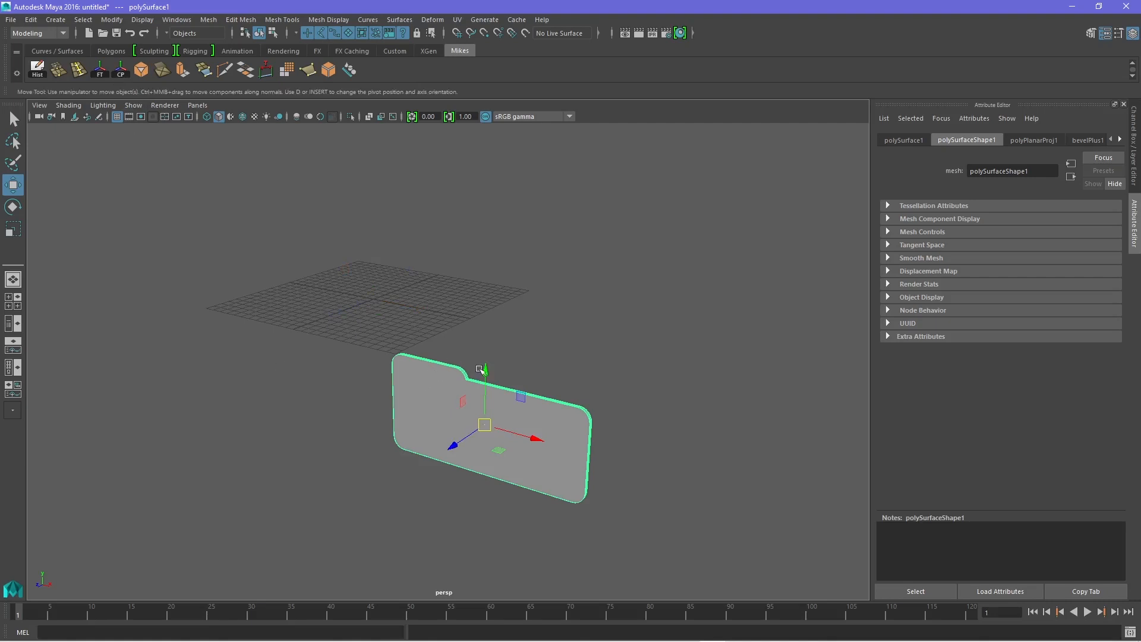
drag(480, 368, 487, 213)
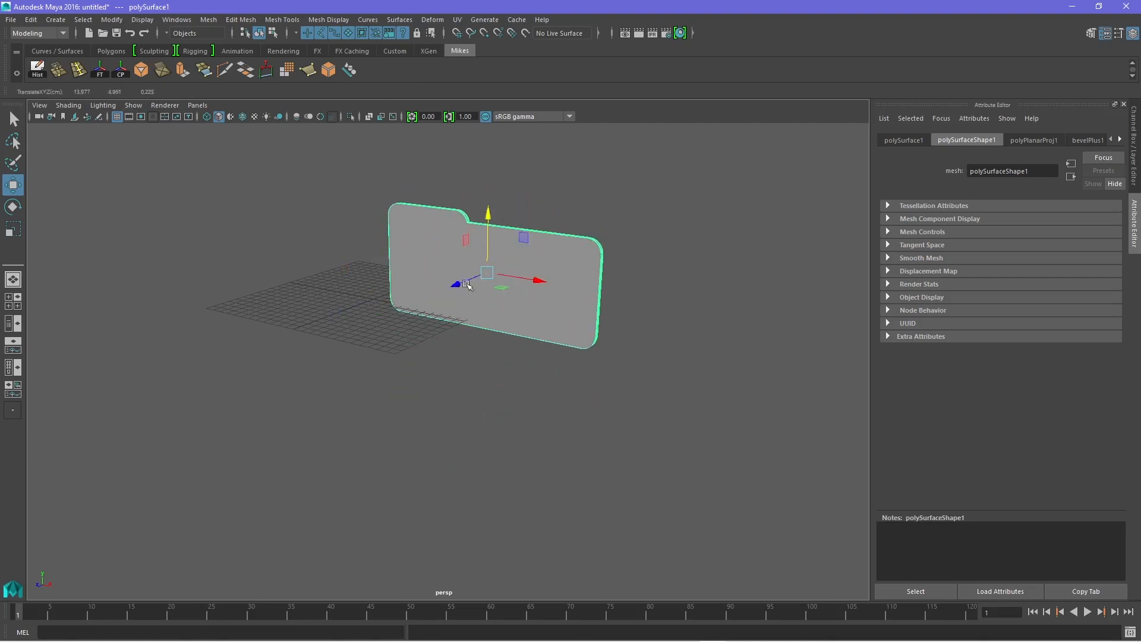
alt+drag(472, 276, 438, 315)
alt+right_drag(438, 315, 494, 301)
alt+middle_drag(494, 301, 449, 321)
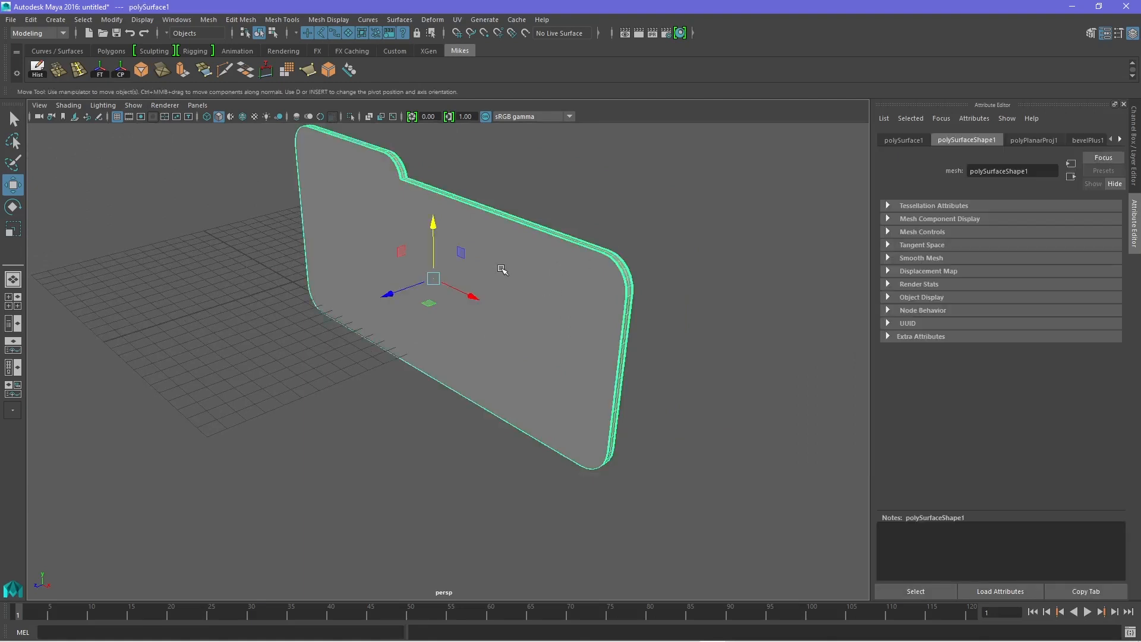
Duplicate the back plate's large front face and move the copy forward along Z, clear of the original plate
right_drag(502, 271, 505, 309)
click(527, 316)
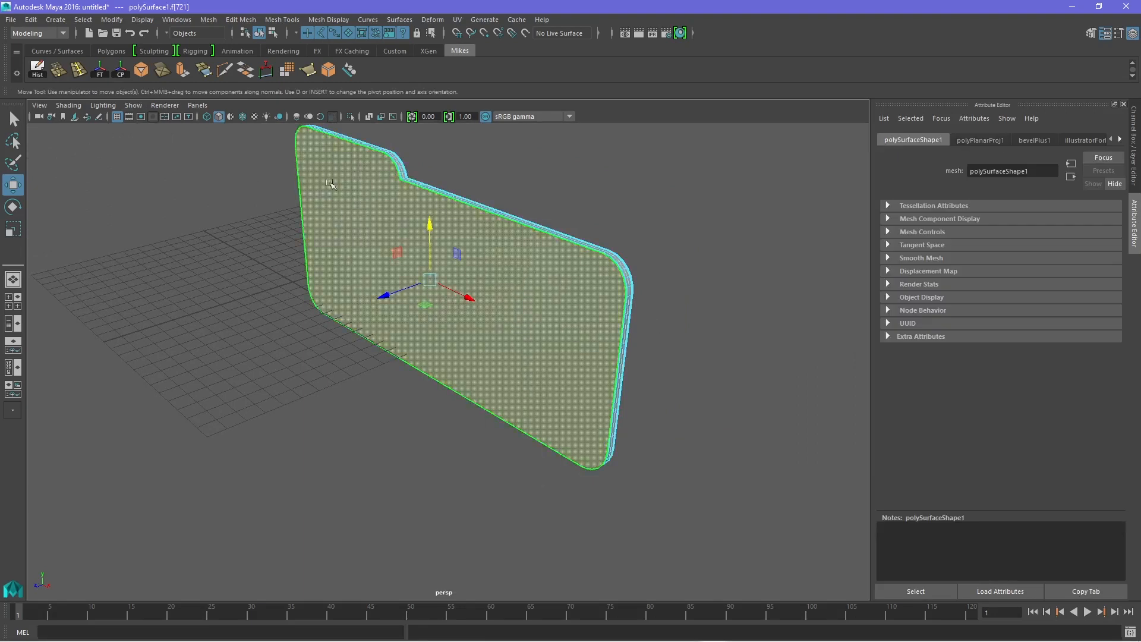
click(243, 20)
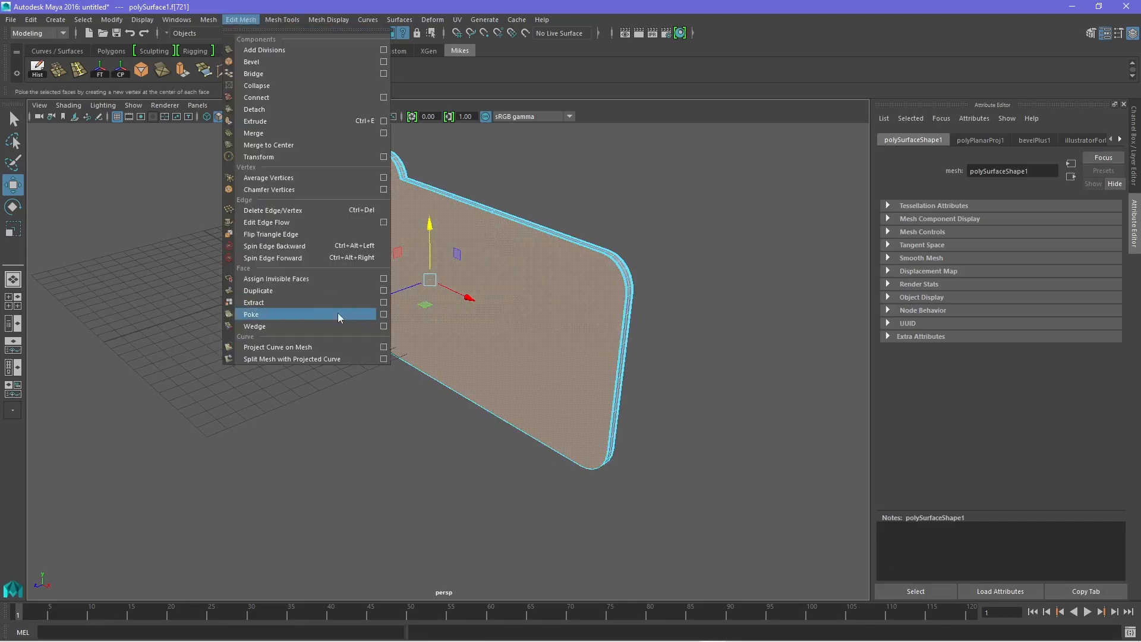
click(299, 291)
scroll(442, 415, down, 2)
drag(398, 332, 331, 359)
click(586, 437)
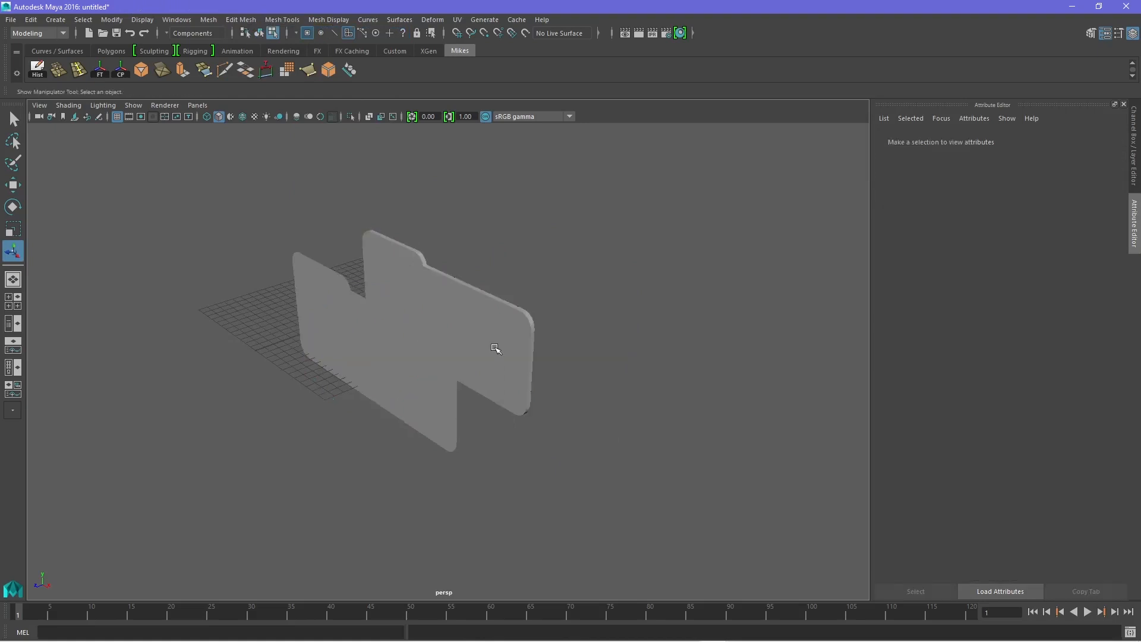
Delete the original bevelled back plate, keeping only the duplicated flat face
right_drag(498, 328, 539, 299)
click(509, 328)
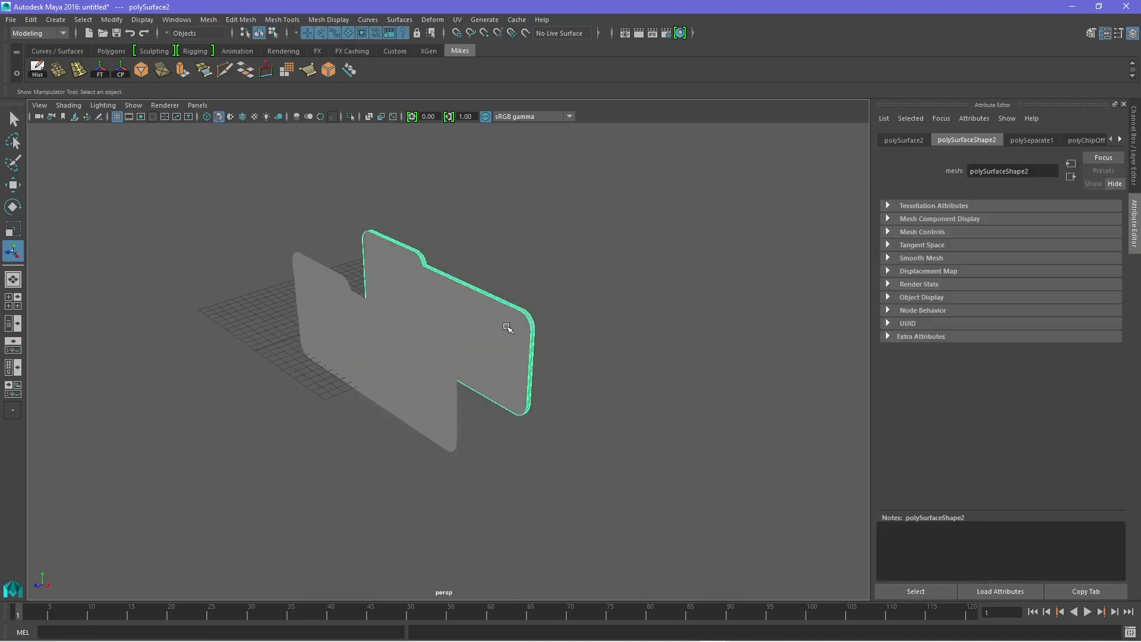
key(Delete)
scroll(493, 410, up, 5)
scroll(631, 408, down, 6)
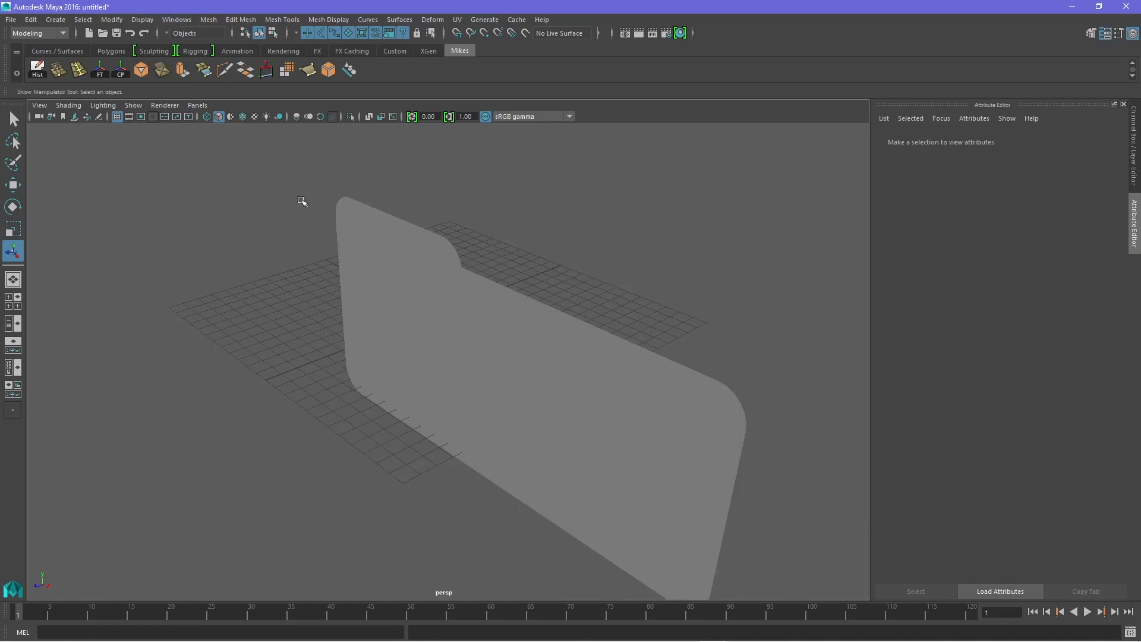
click(207, 19)
mouse_move(232, 55)
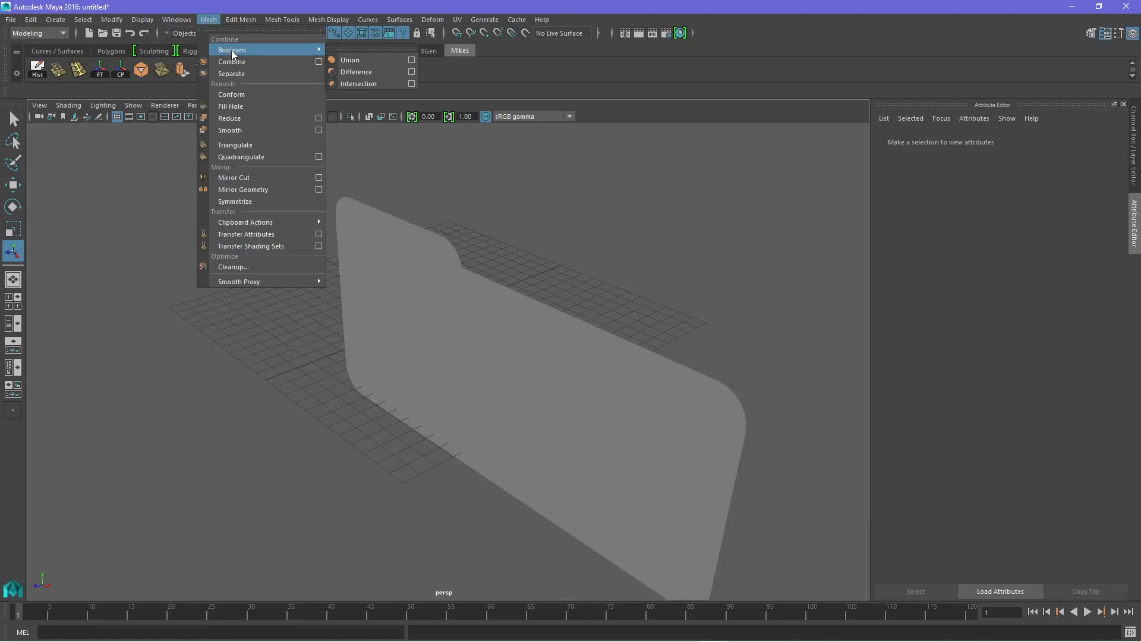
click(415, 315)
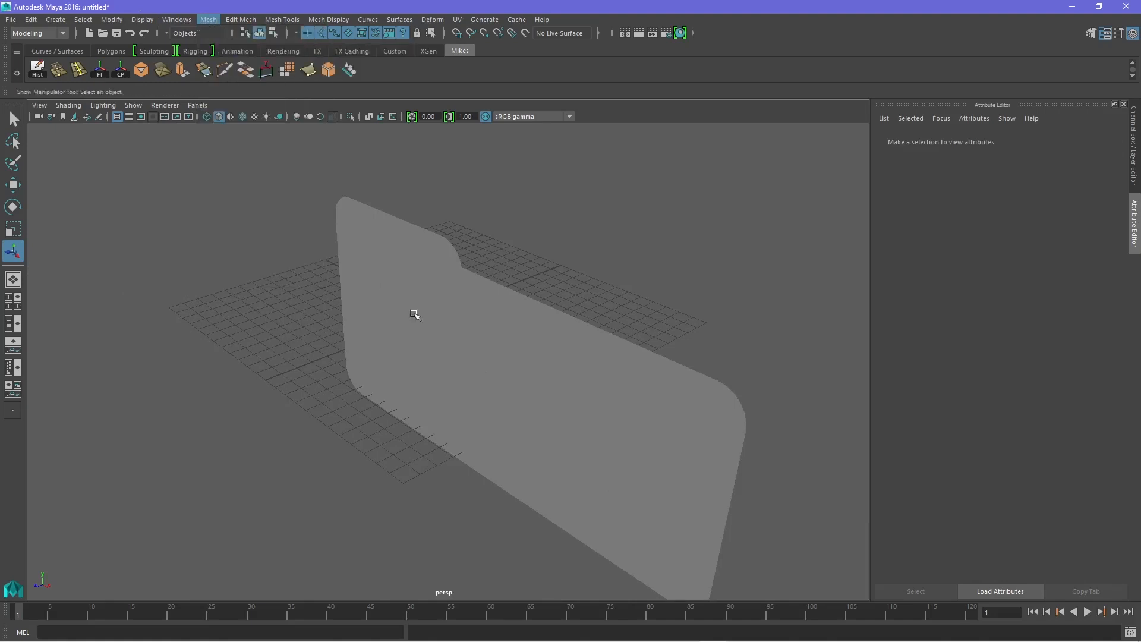
Extrude the duplicated back plate face with a thickness of 0.2
click(419, 320)
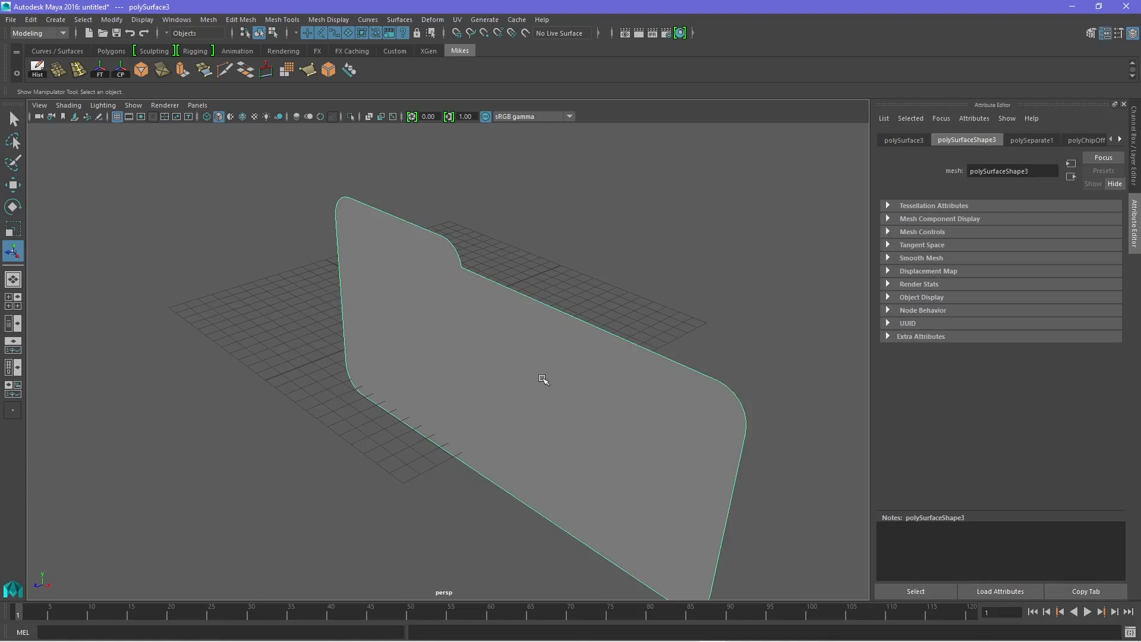
mouse_move(524, 354)
alt+mouse_down()
mouse_move(496, 363)
mouse_move(505, 357)
alt+mouse_up()
right_drag(442, 312, 445, 343)
click(472, 336)
click(180, 74)
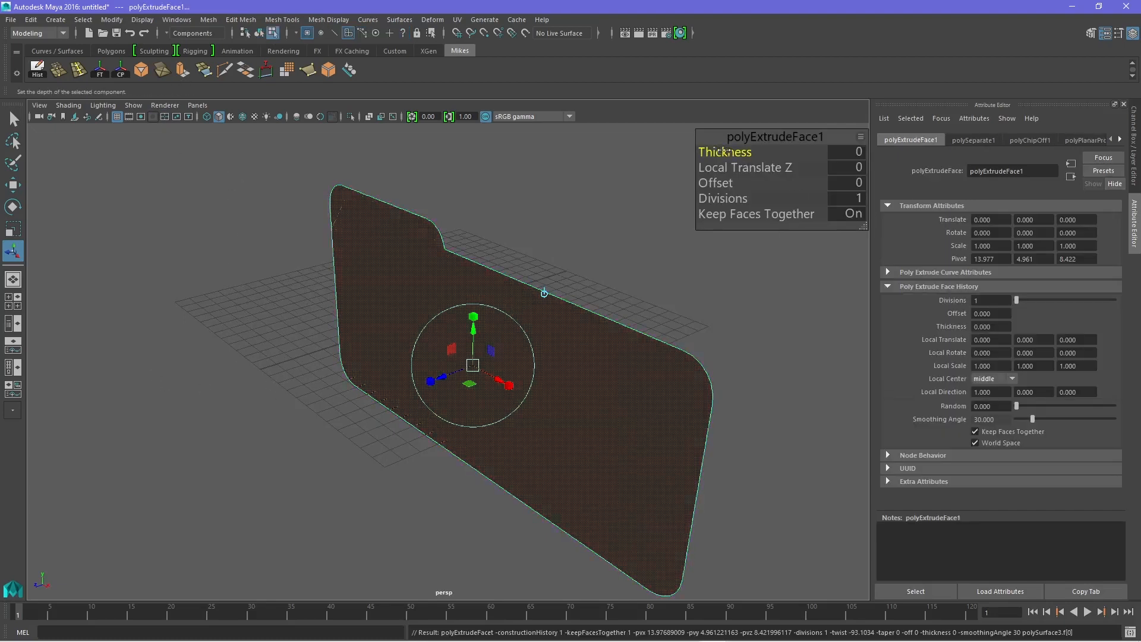
click(834, 149)
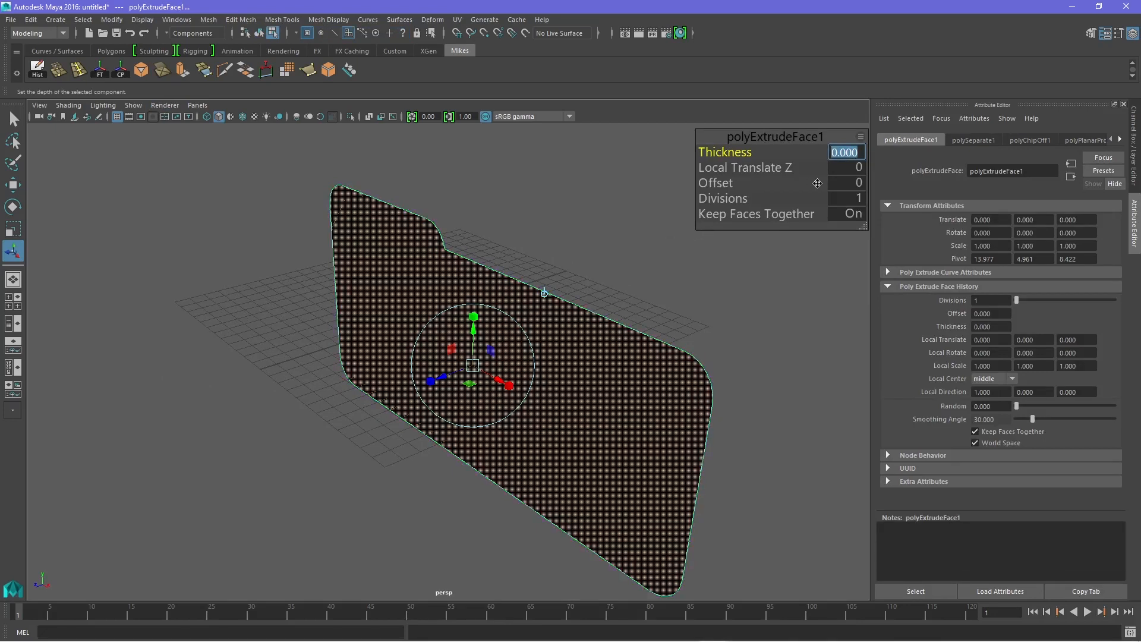
text(.2)
key(Return)
click(743, 333)
alt+drag(743, 334, 625, 350)
scroll(639, 338, up, 5)
scroll(638, 338, down, 3)
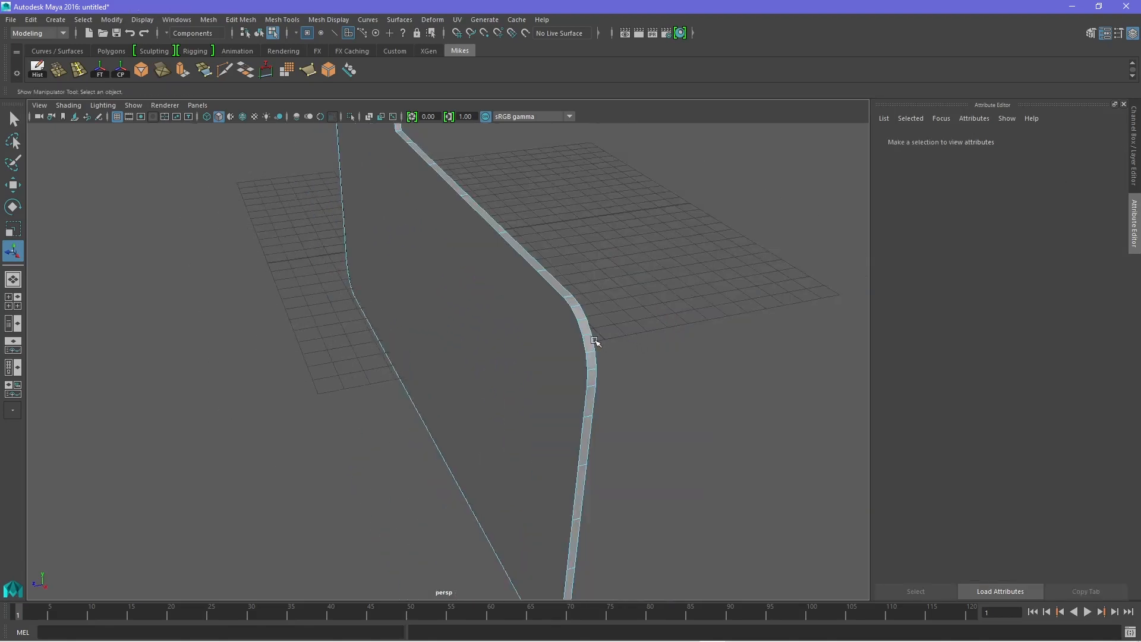
Return to object selection, centre the extruded back plate's pivot and move the plate backward along Z behind the grid's centre
click(593, 340)
scroll(627, 329, down, 6)
scroll(539, 327, up, 5)
right_drag(516, 262, 562, 239)
click(393, 310)
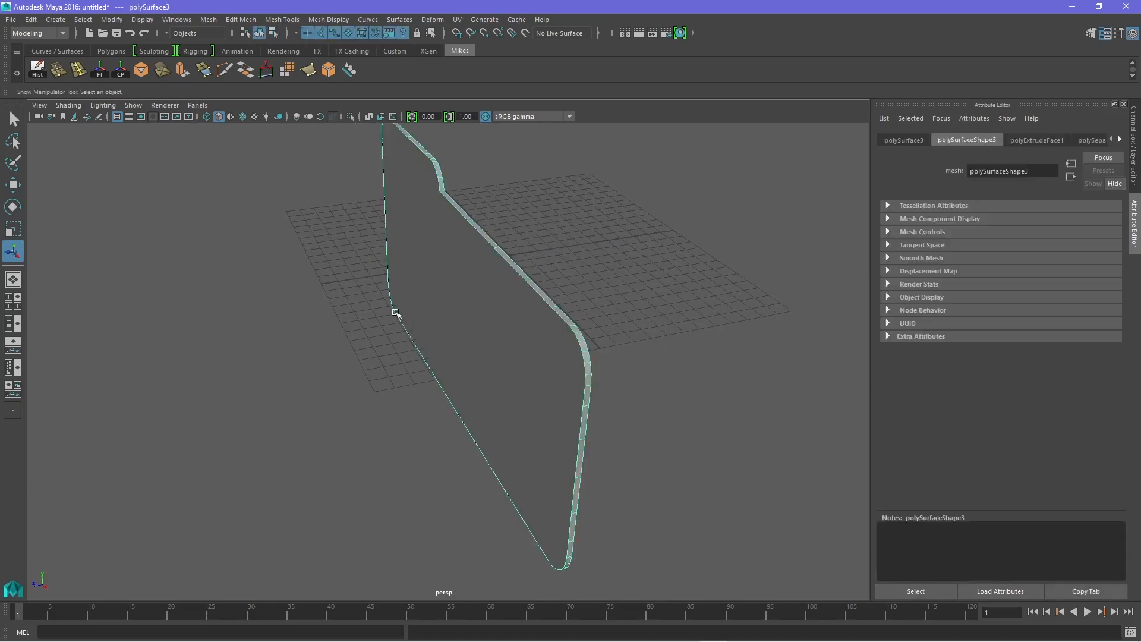
key(w)
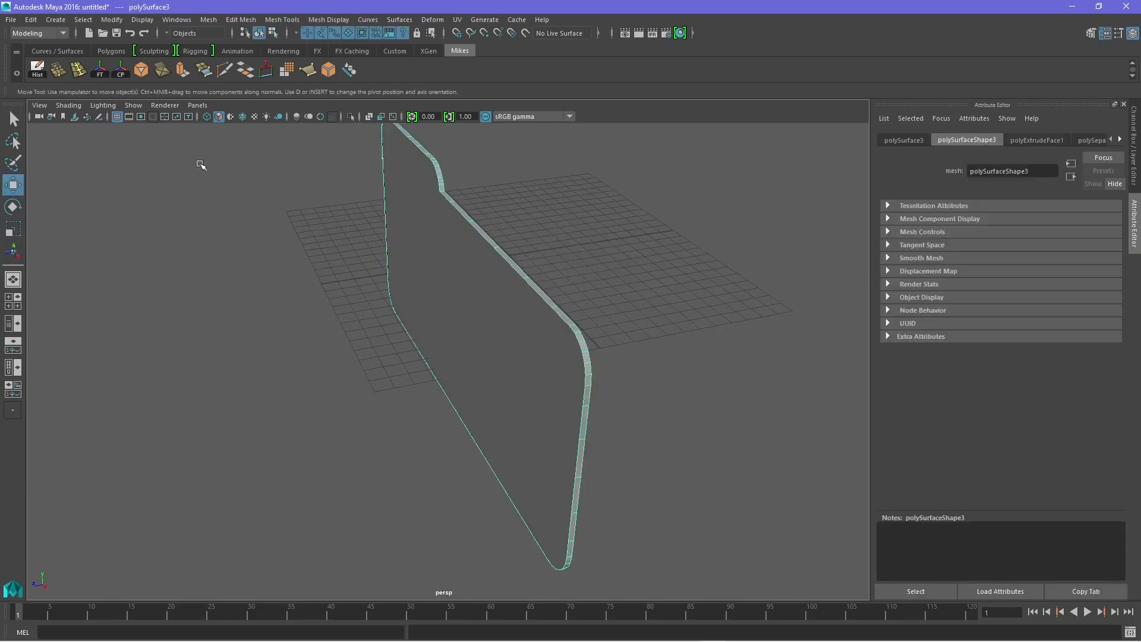
click(14, 120)
key(w)
scroll(473, 331, down, 5)
click(120, 72)
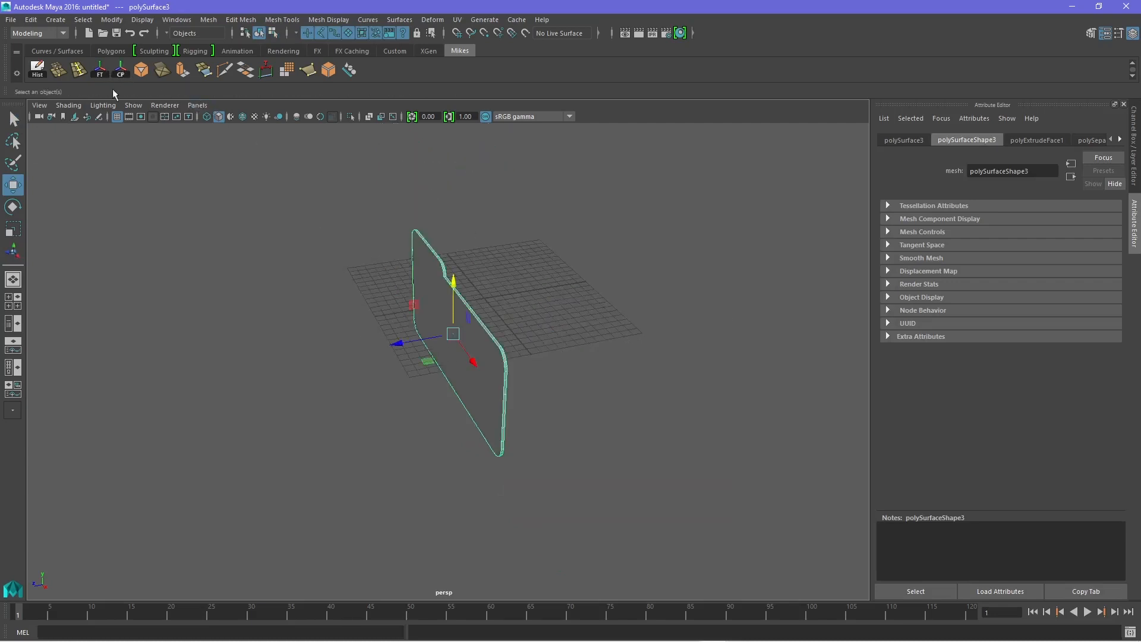
drag(399, 343, 557, 347)
click(549, 387)
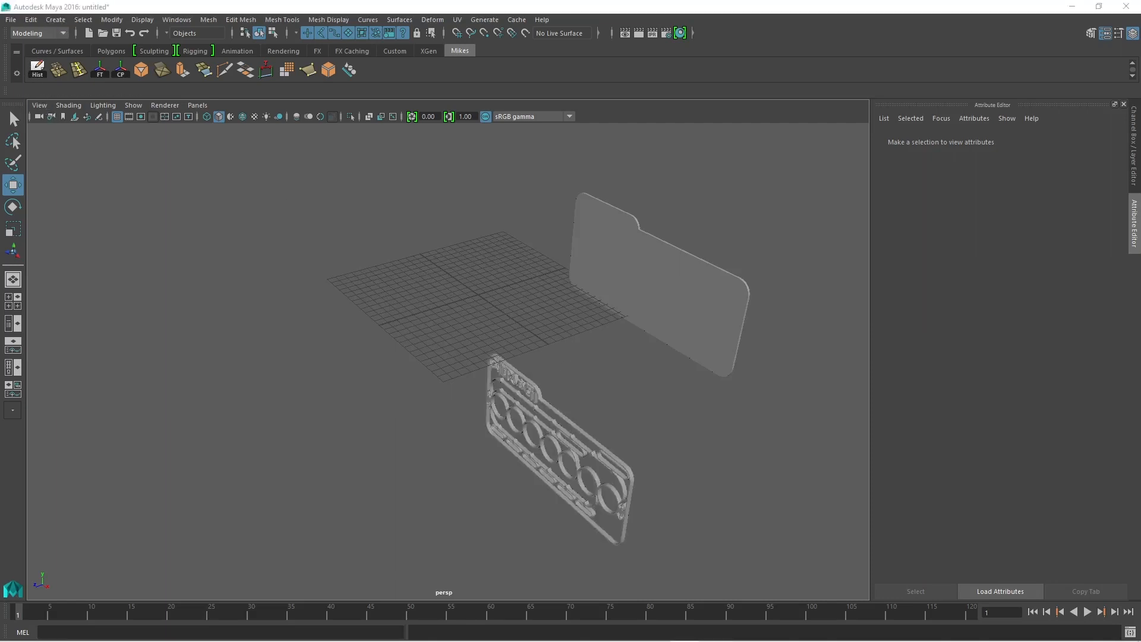
Centre the pivot of the ornate trim object and raise it to about the back plate's height
alt+drag(566, 498, 580, 487)
click(620, 430)
alt+drag(660, 471, 642, 478)
click(121, 70)
drag(553, 378, 560, 235)
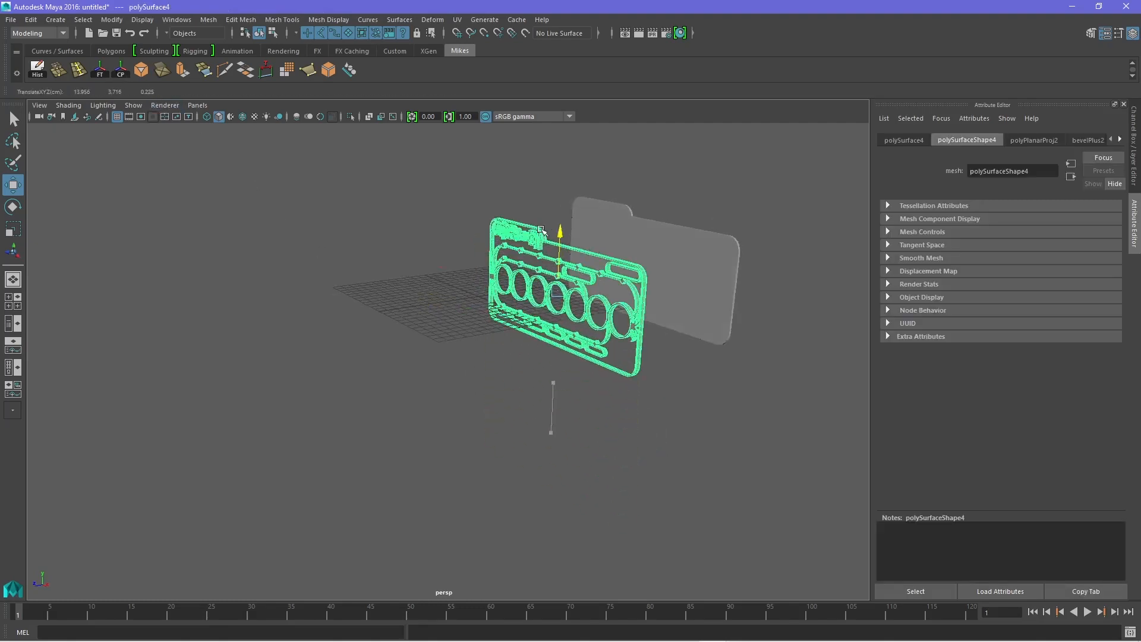
Duplicate the front face of the ornate trim object, then deselect it
scroll(601, 384, up, 4)
key(f)
alt+drag(574, 450, 599, 458)
scroll(592, 456, up, 5)
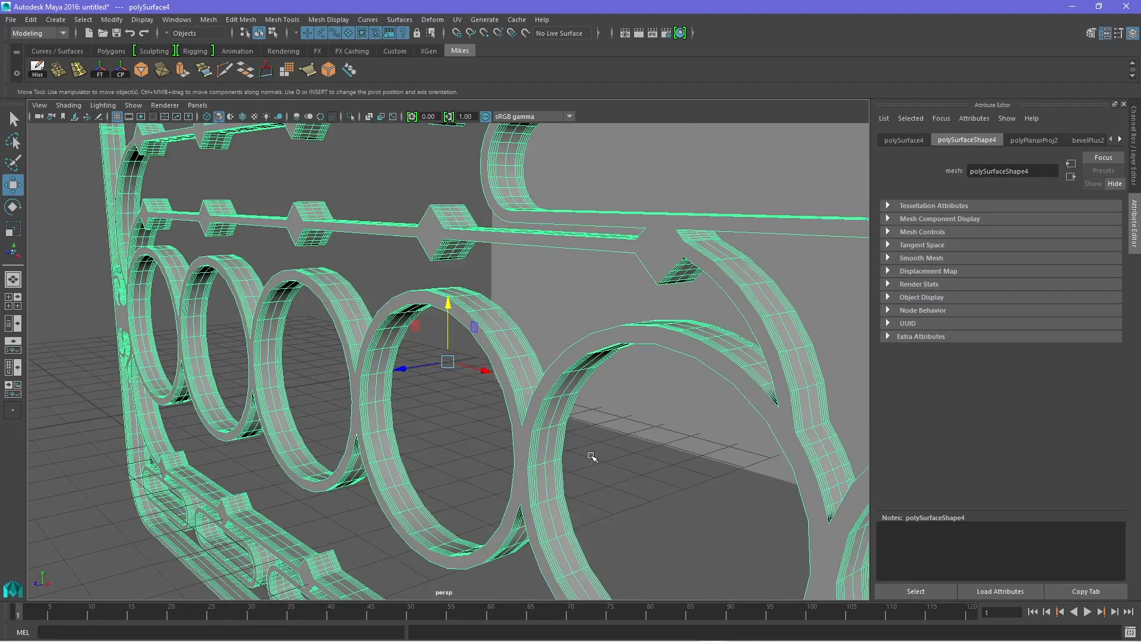
right_drag(552, 363, 555, 339)
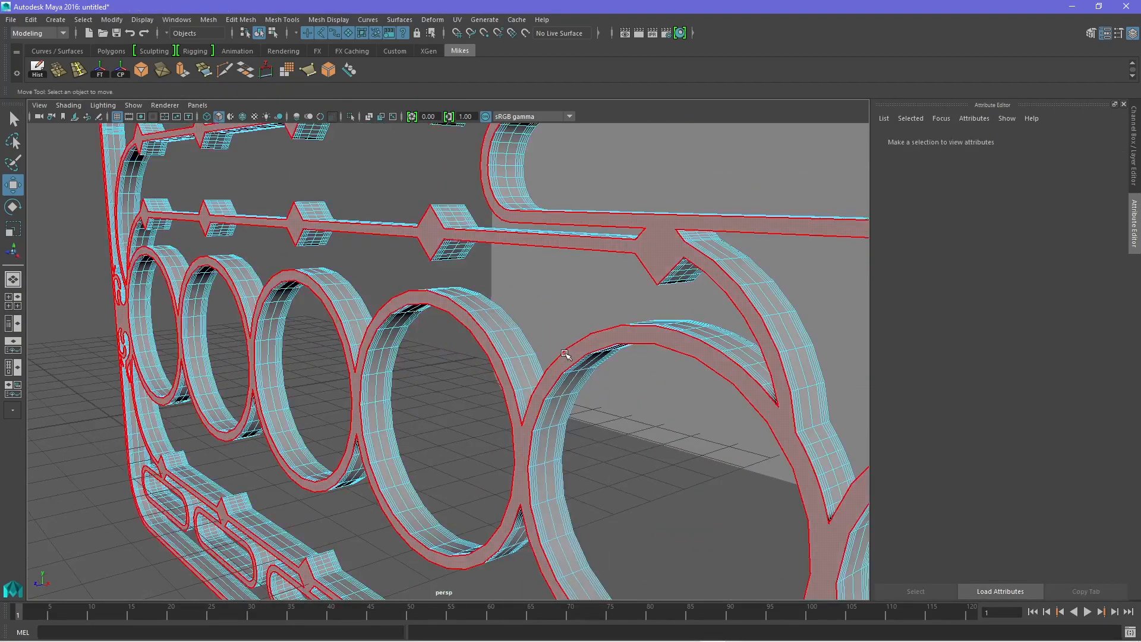
scroll(614, 406, down, 8)
alt+drag(594, 397, 529, 434)
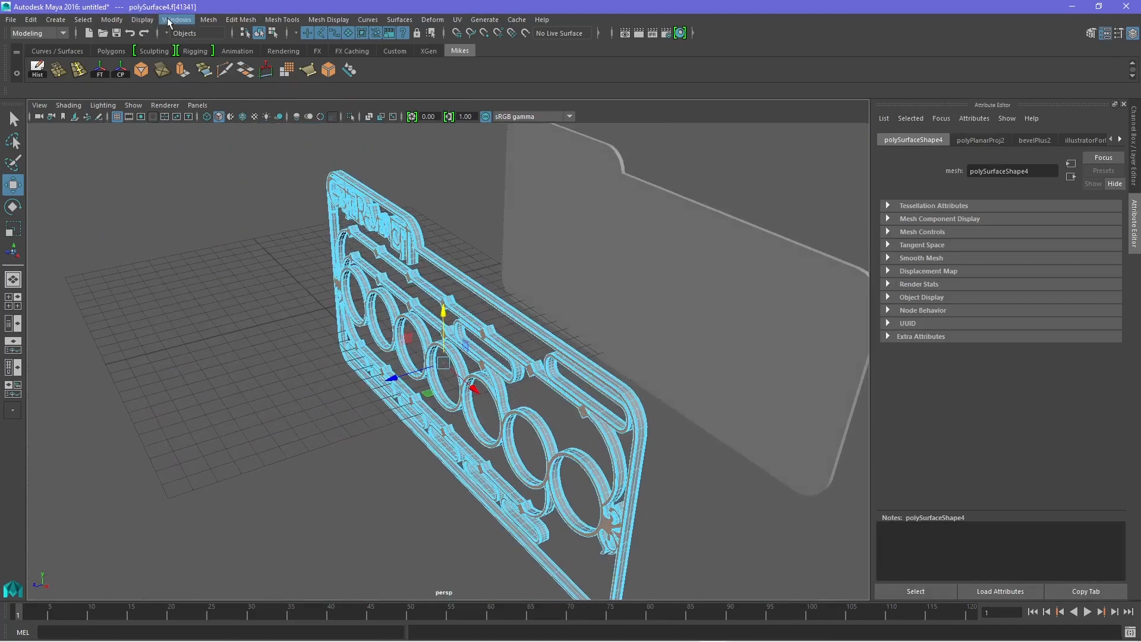
click(213, 21)
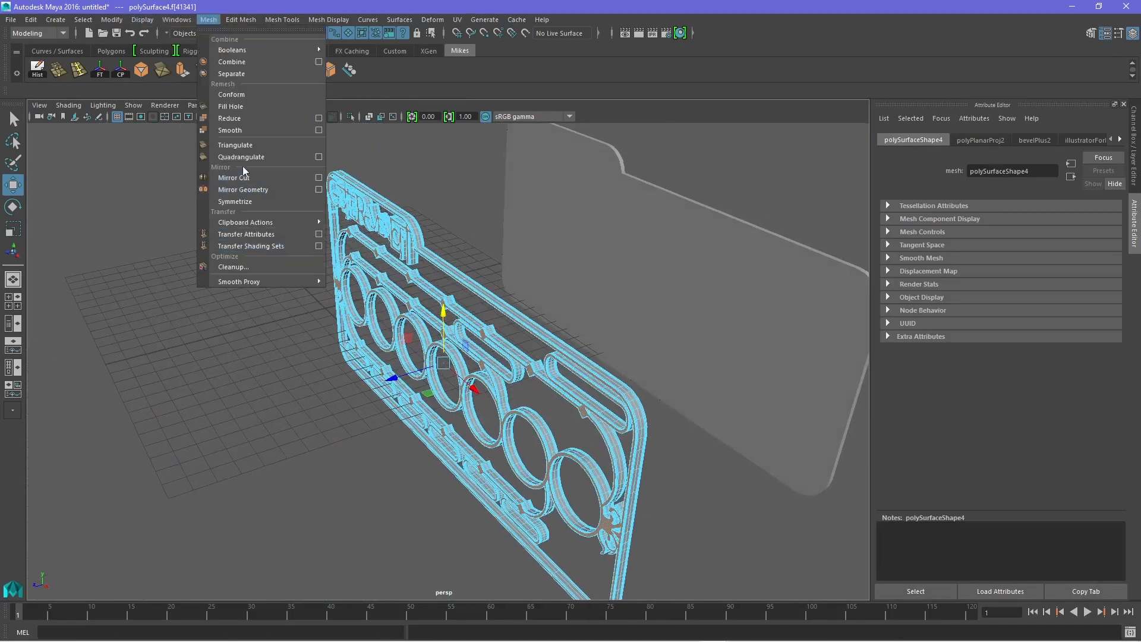
mouse_move(241, 19)
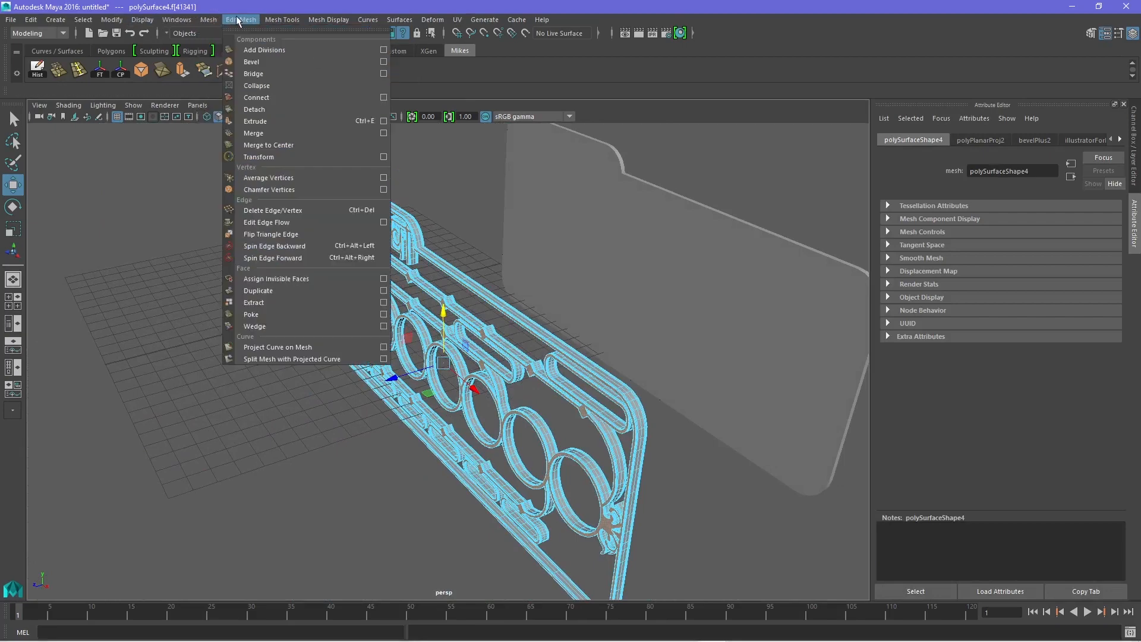
click(293, 289)
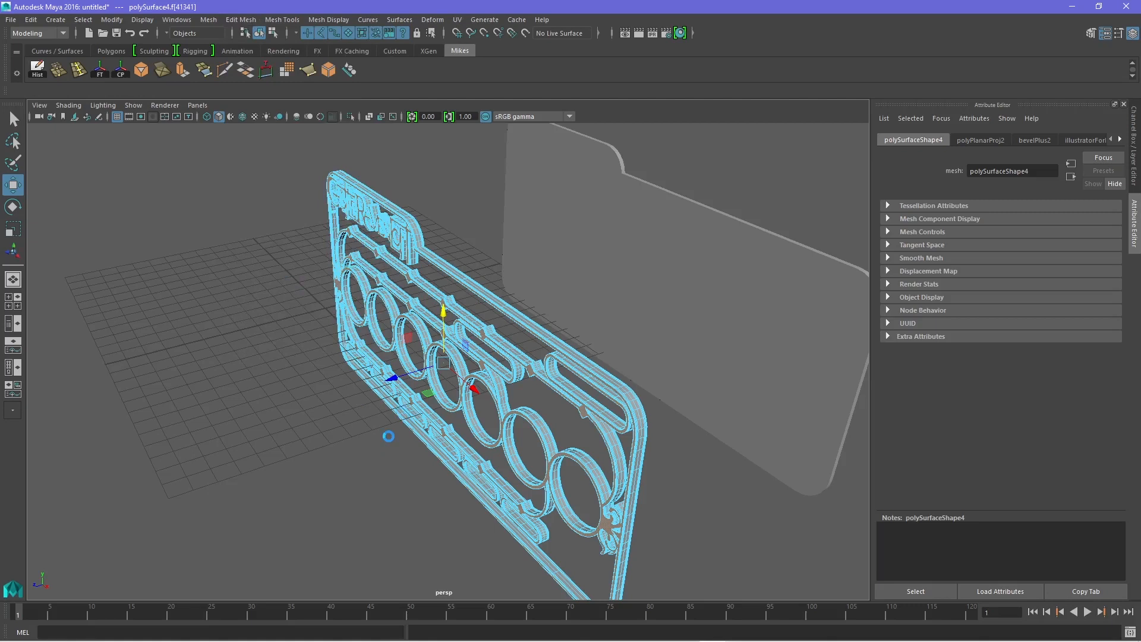
click(389, 436)
alt+drag(388, 437, 298, 402)
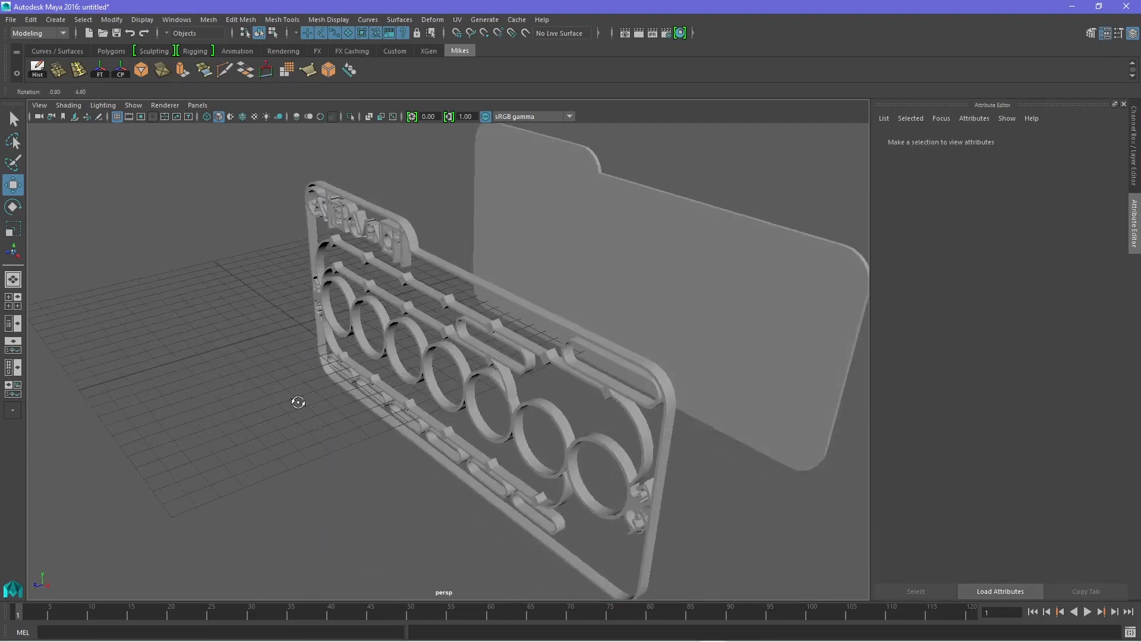
Pull the ornate trim's duplicated front face forward along Z from its centred pivot and delete the original trim object
click(349, 185)
click(383, 191)
drag(382, 196, 264, 181)
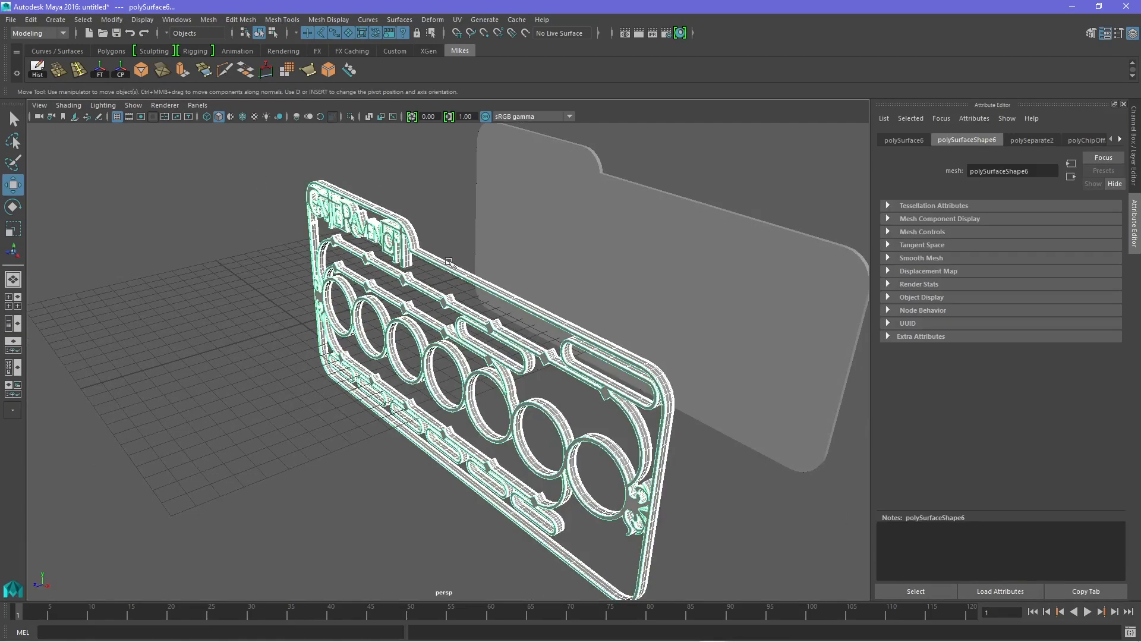
click(504, 319)
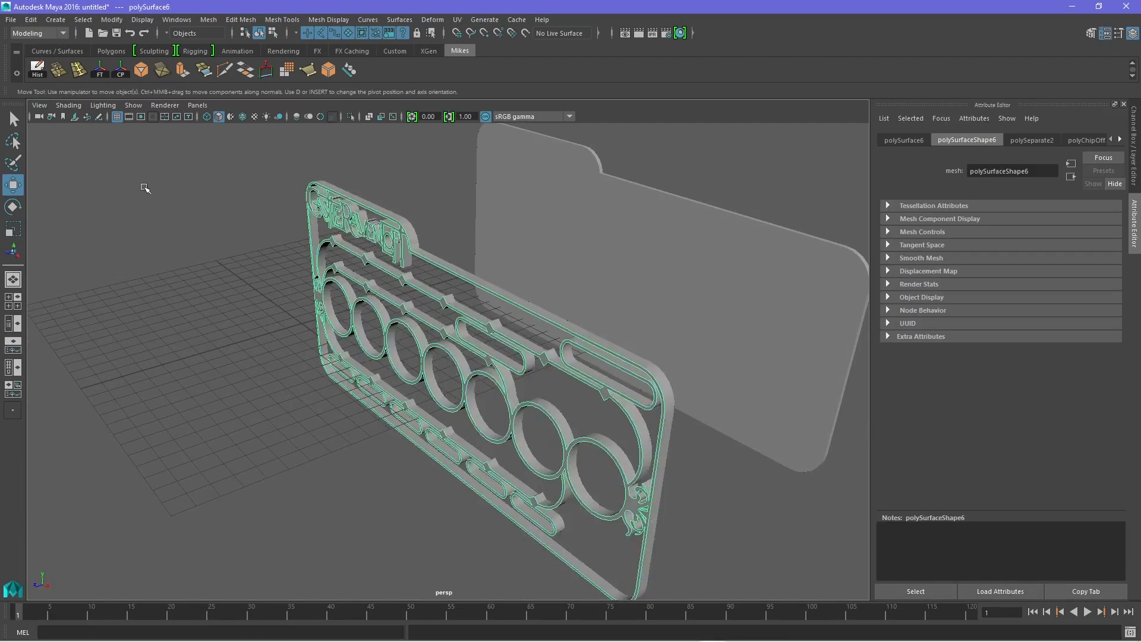
click(121, 71)
drag(391, 380, 220, 422)
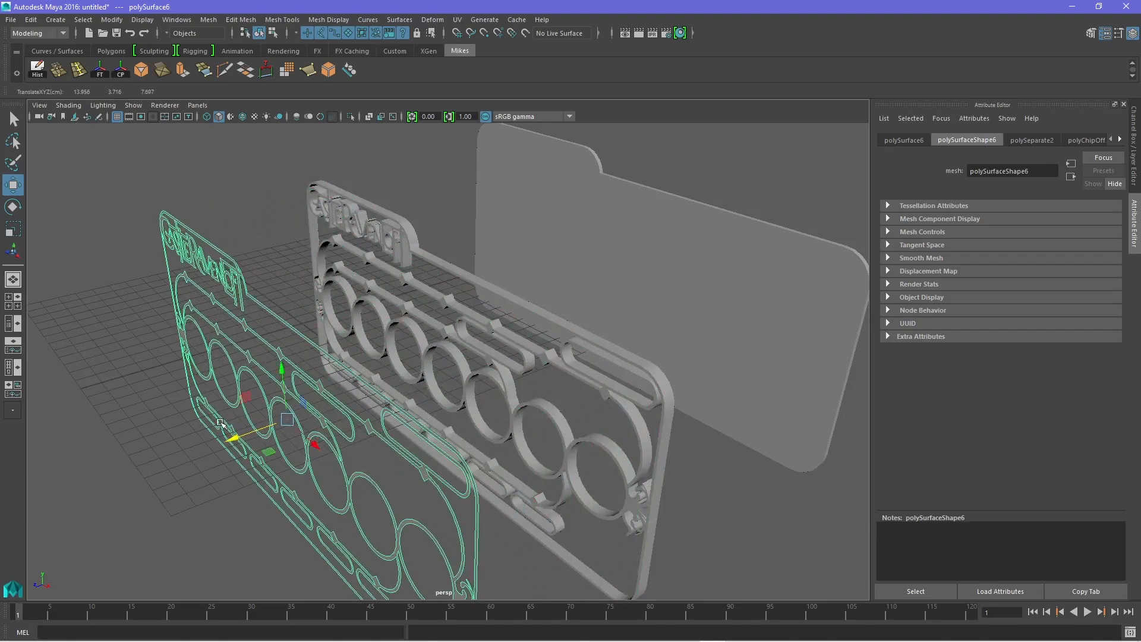
click(332, 234)
key(Delete)
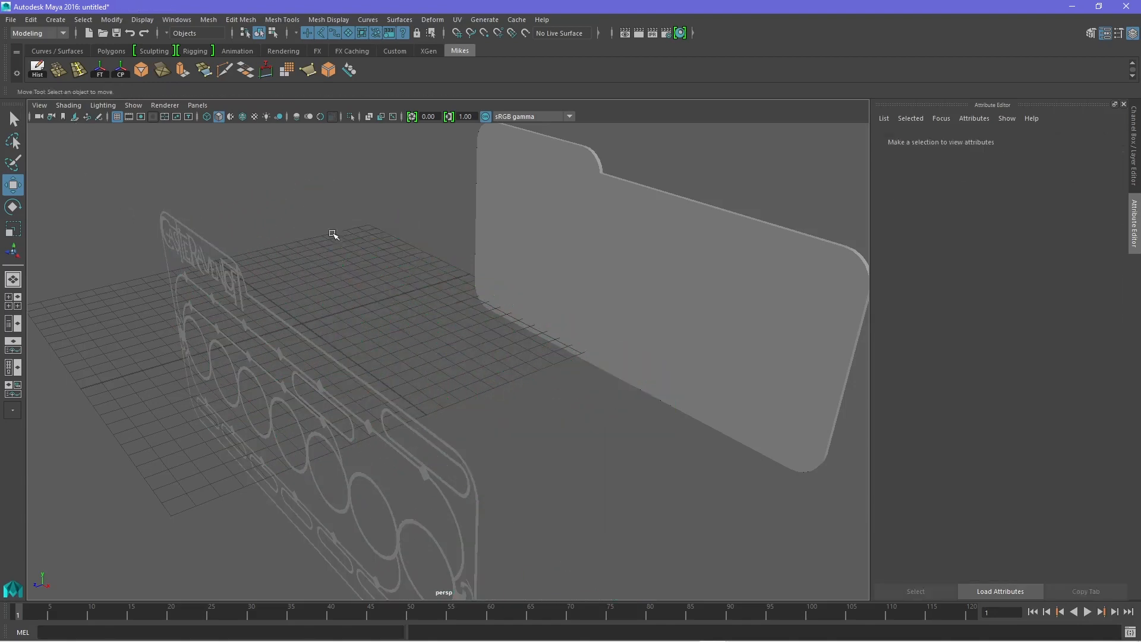
Extrude the duplicated ornate trim face with a thickness of 0.2, then deselect it
alt+drag(422, 405, 314, 364)
click(317, 371)
right_drag(317, 371, 310, 356)
scroll(428, 416, down, 4)
alt+drag(453, 479, 423, 507)
drag(423, 461, 196, 179)
alt+drag(212, 237, 279, 239)
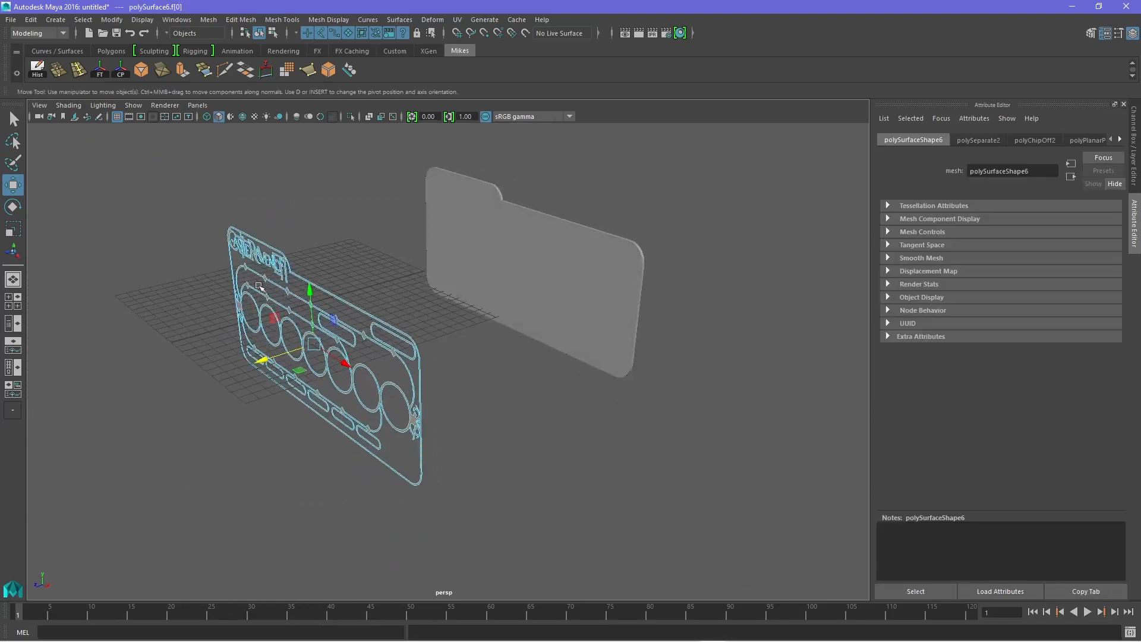
click(182, 72)
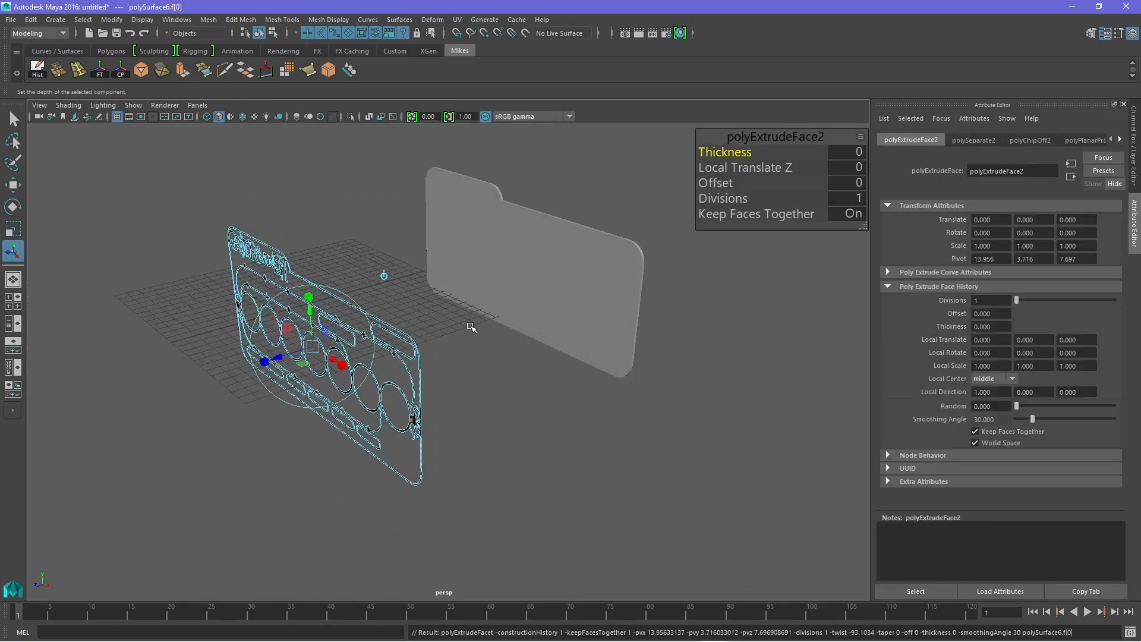
click(837, 155)
text(.)
key(Return)
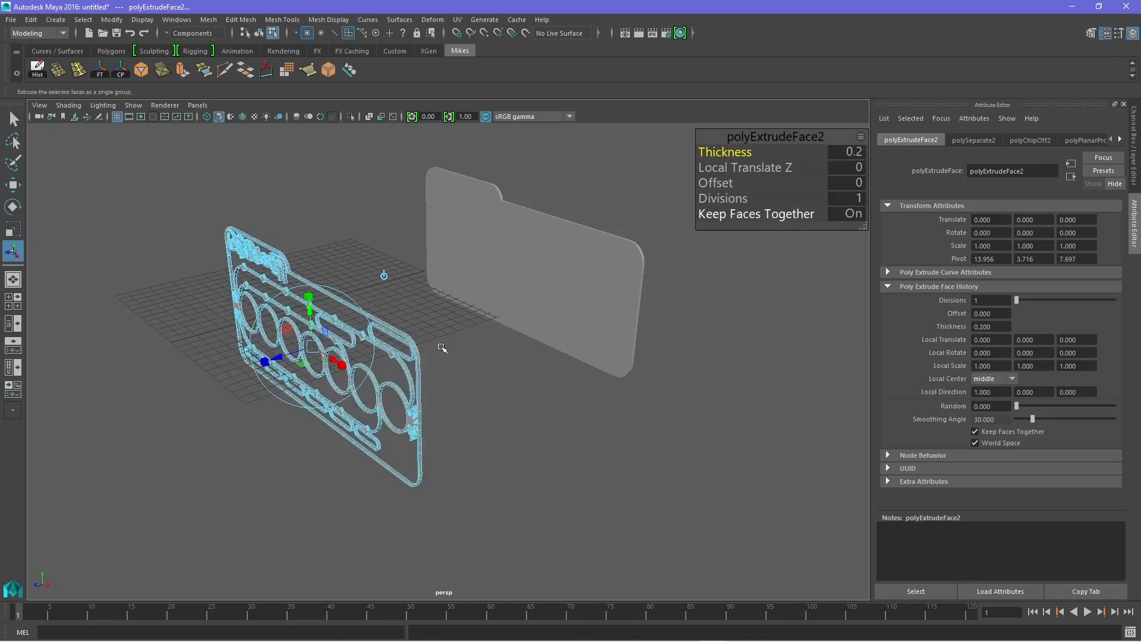
click(444, 490)
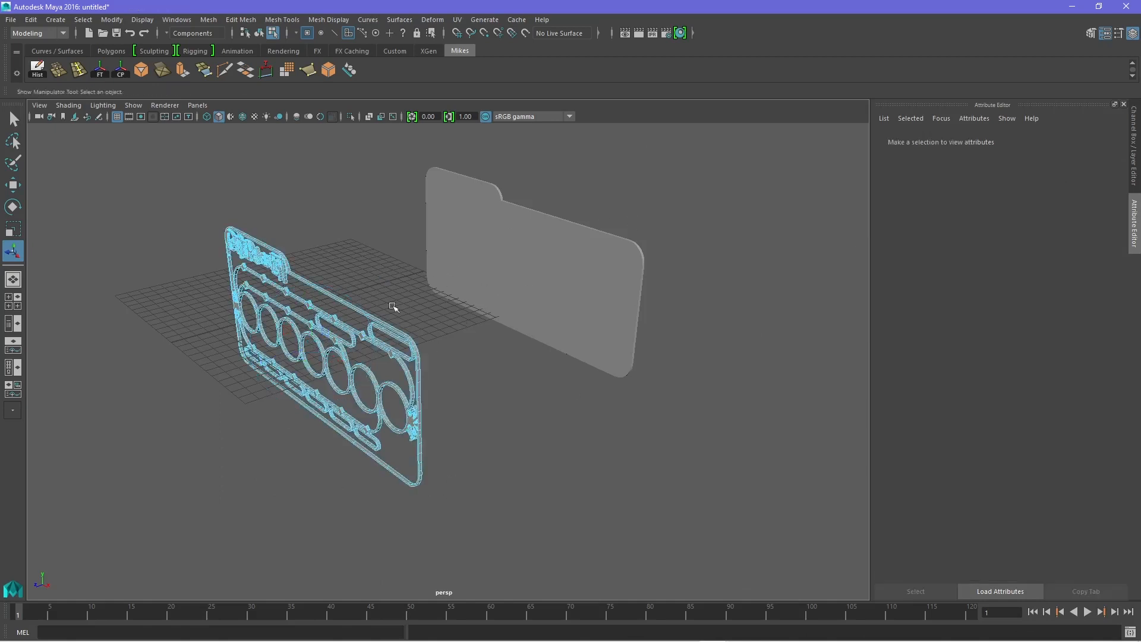
Check the linear working unit options in the general application preferences and close the preferences
click(164, 20)
mouse_move(222, 101)
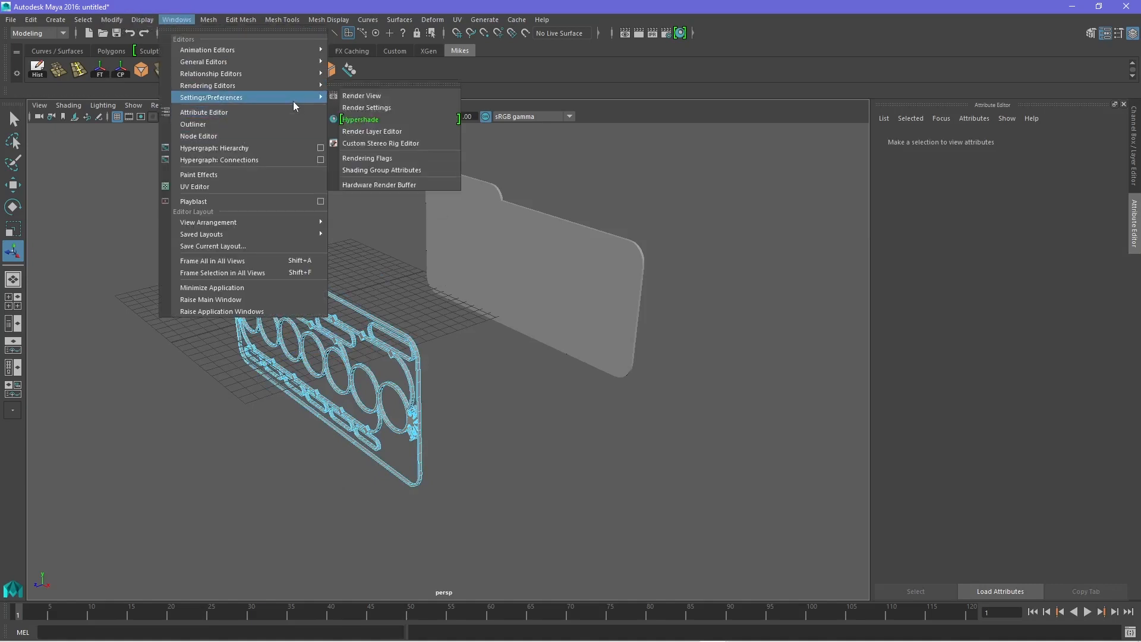
click(360, 108)
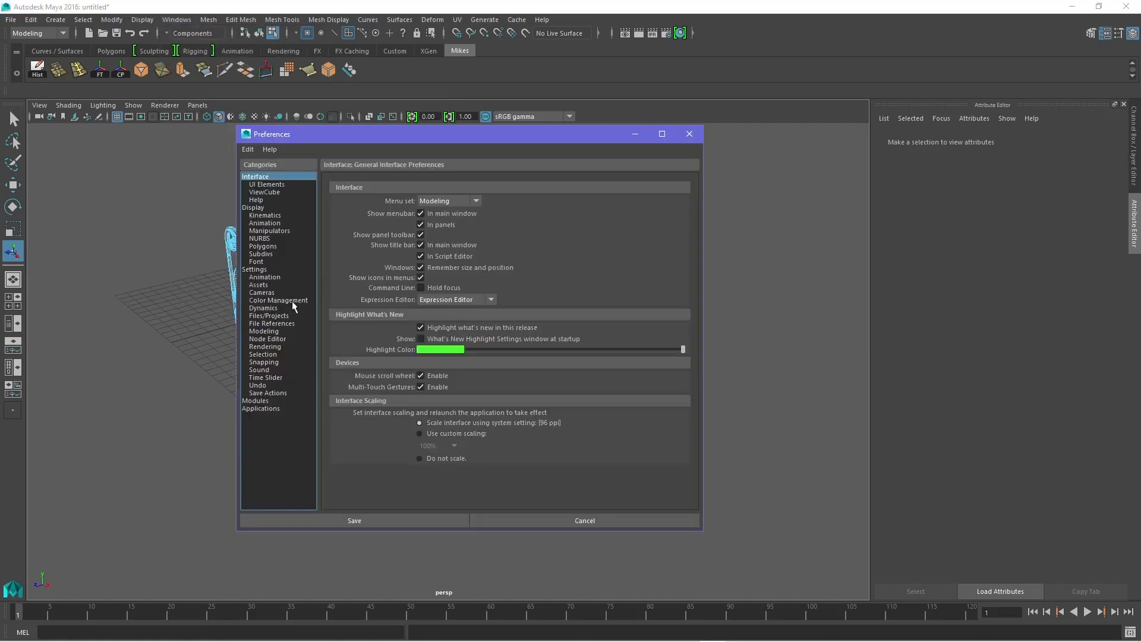
click(252, 270)
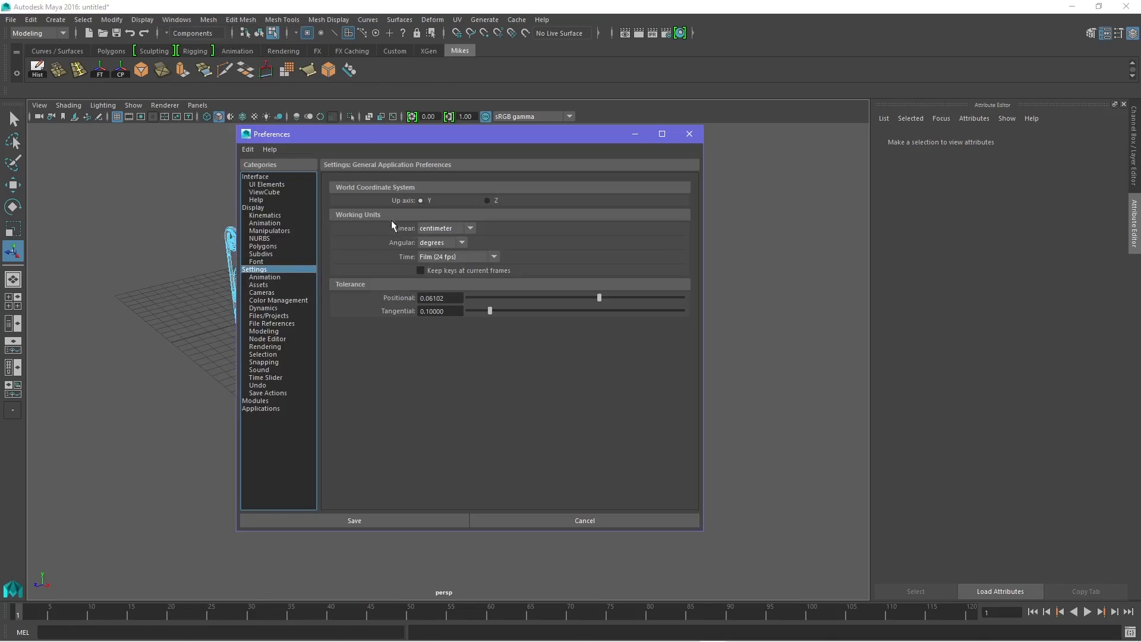
click(469, 231)
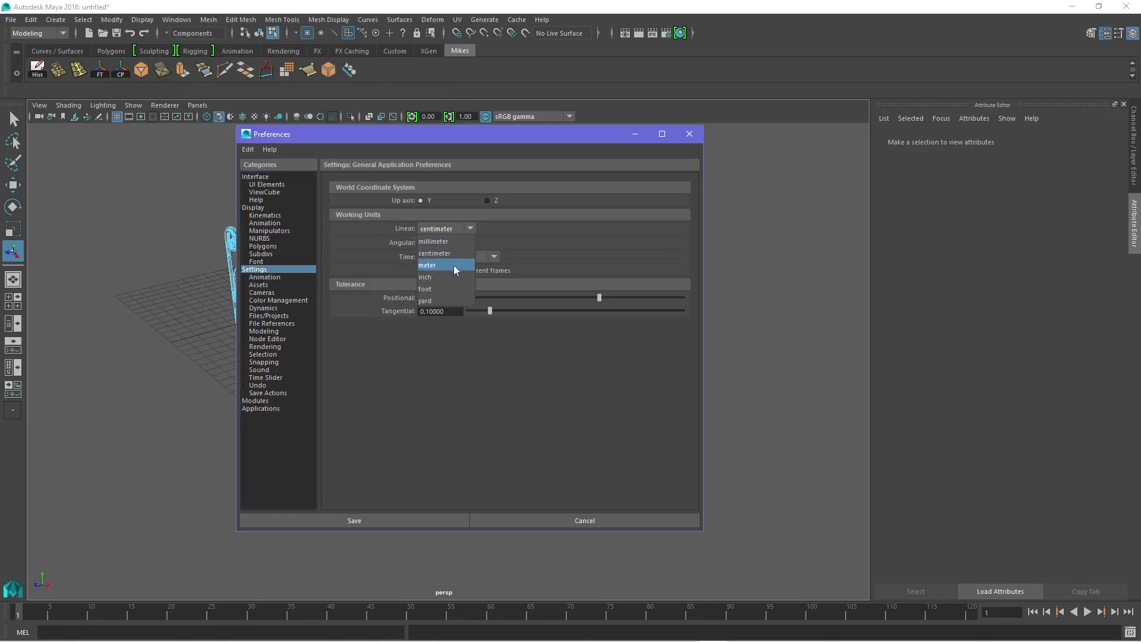
click(657, 252)
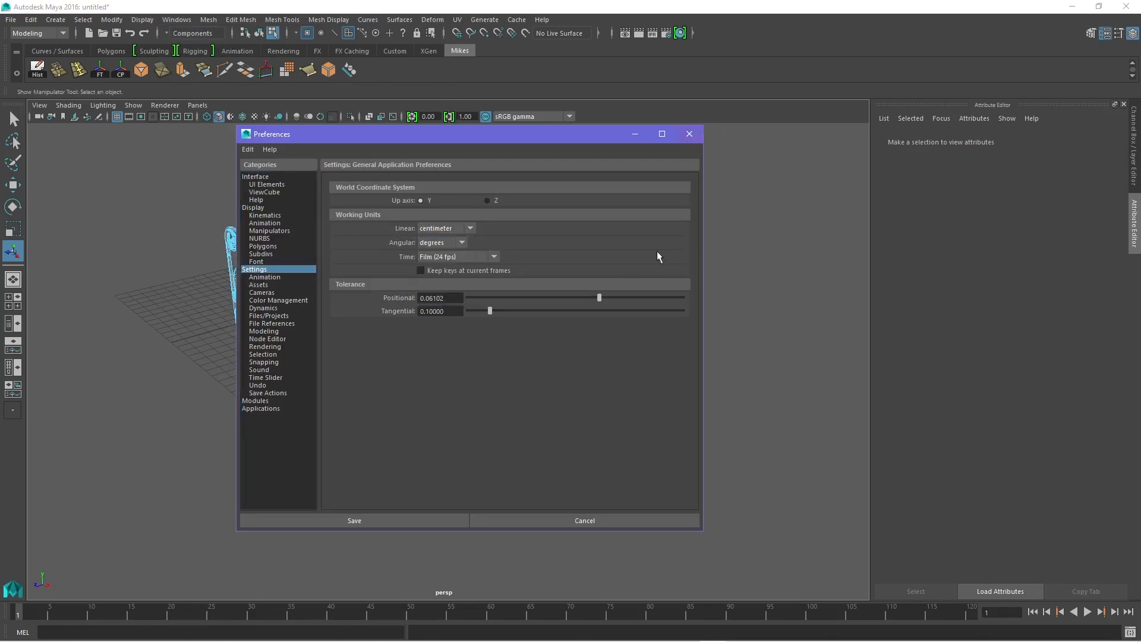
click(689, 134)
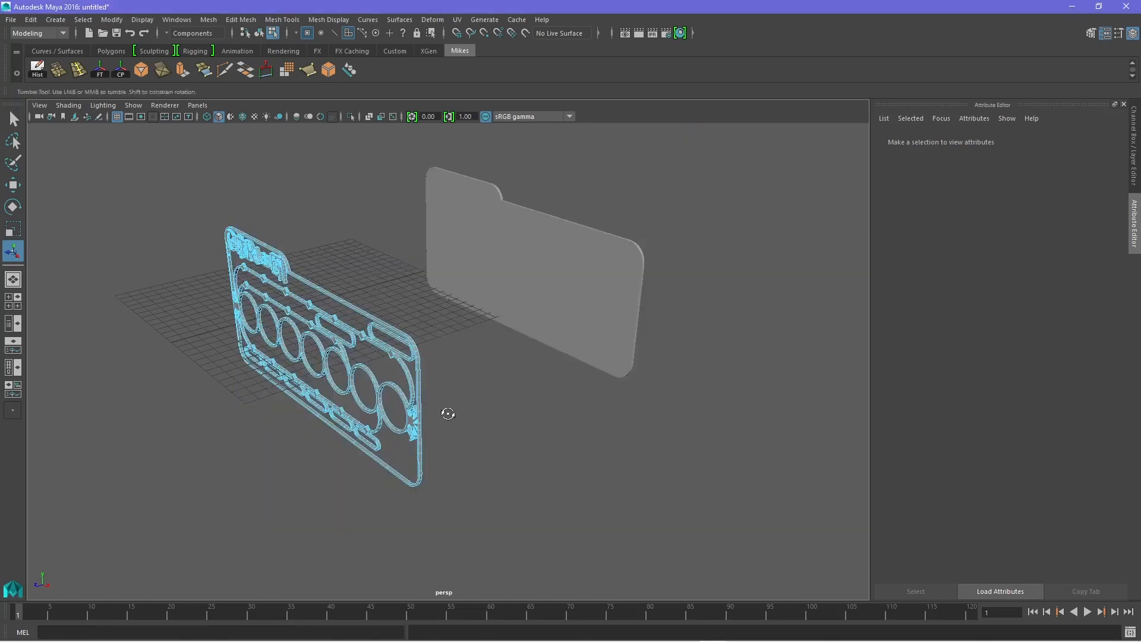
Return to object selection and, in the front view, raise the extruded trim until it is evenly placed within the back plate's outline
alt+drag(448, 413, 462, 421)
right_drag(439, 324, 491, 295)
click(400, 379)
key(space)
drag(558, 425, 562, 461)
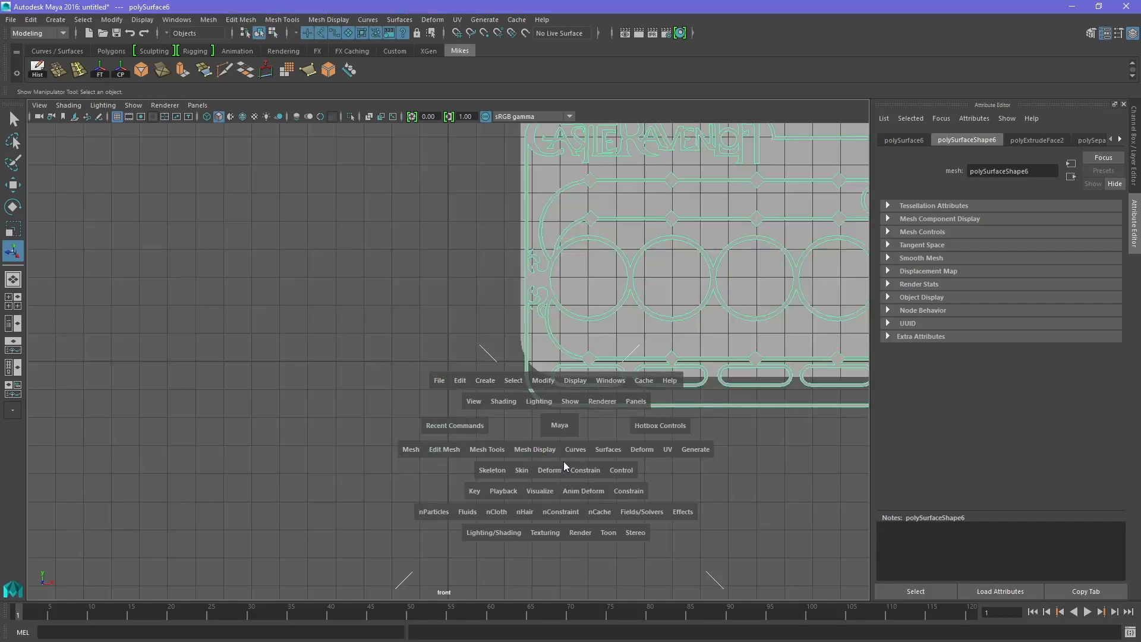
scroll(686, 460, down, 1)
alt+middle_drag(678, 426, 562, 556)
key(w)
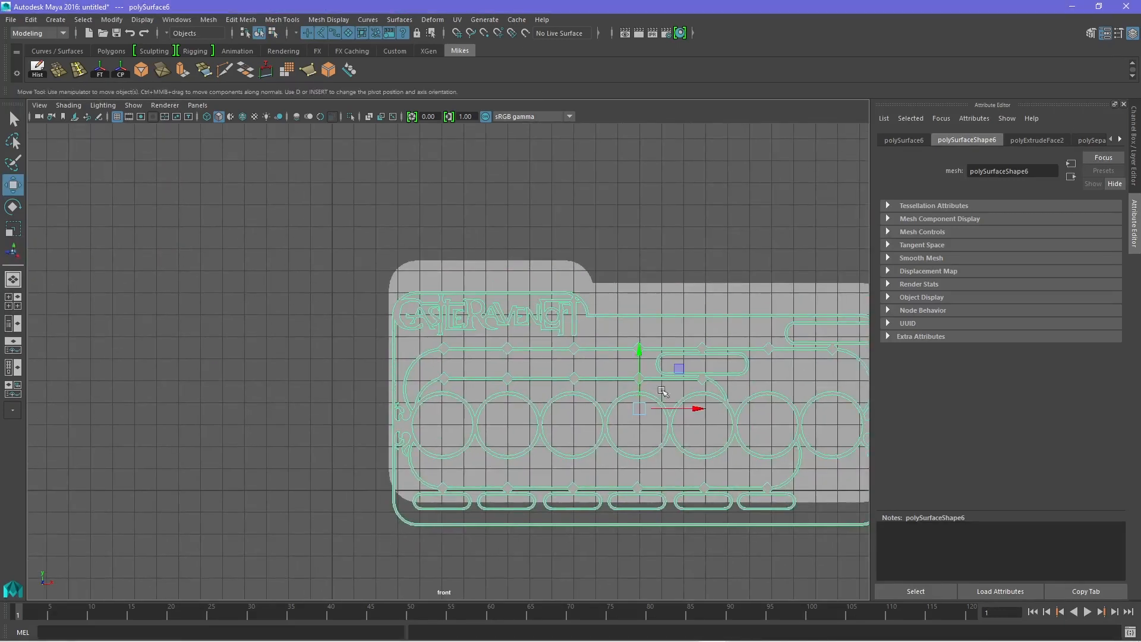
drag(642, 349, 644, 322)
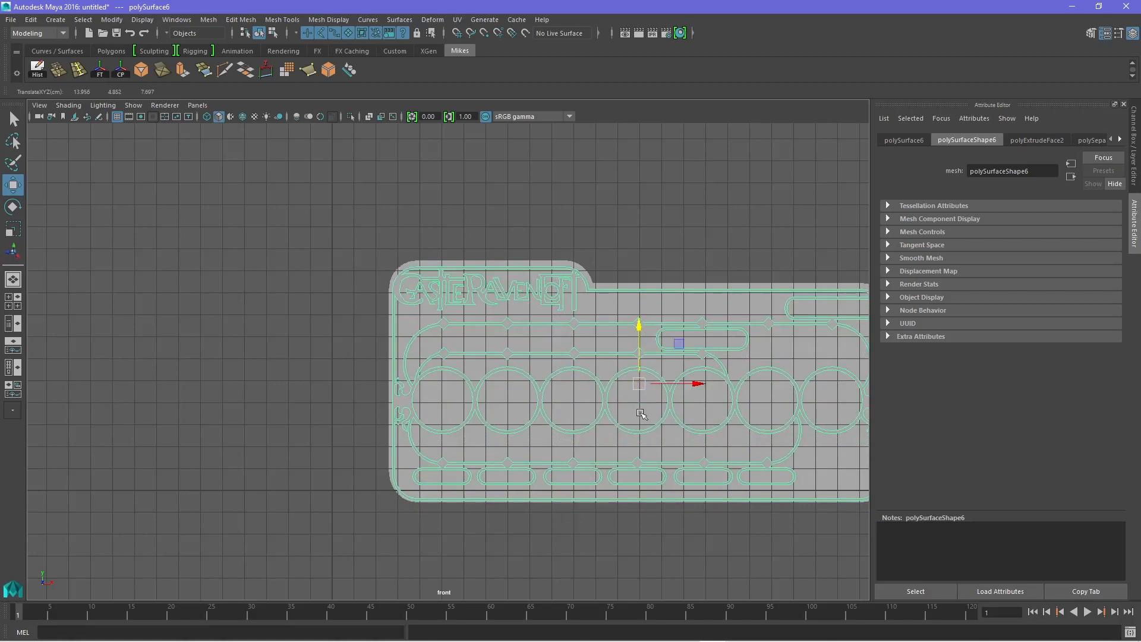
alt+middle_drag(666, 456, 501, 453)
drag(466, 322, 473, 323)
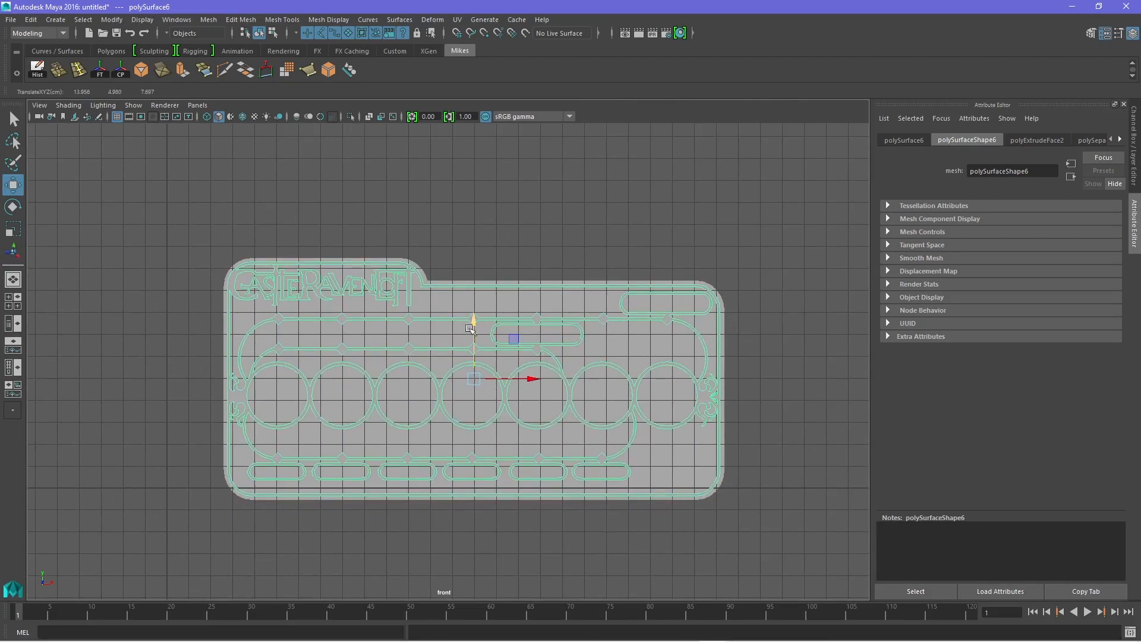
click(597, 533)
In the perspective view, move the extruded trim backward along Z until it sits against the back plate's front face
key(space)
drag(589, 531, 594, 506)
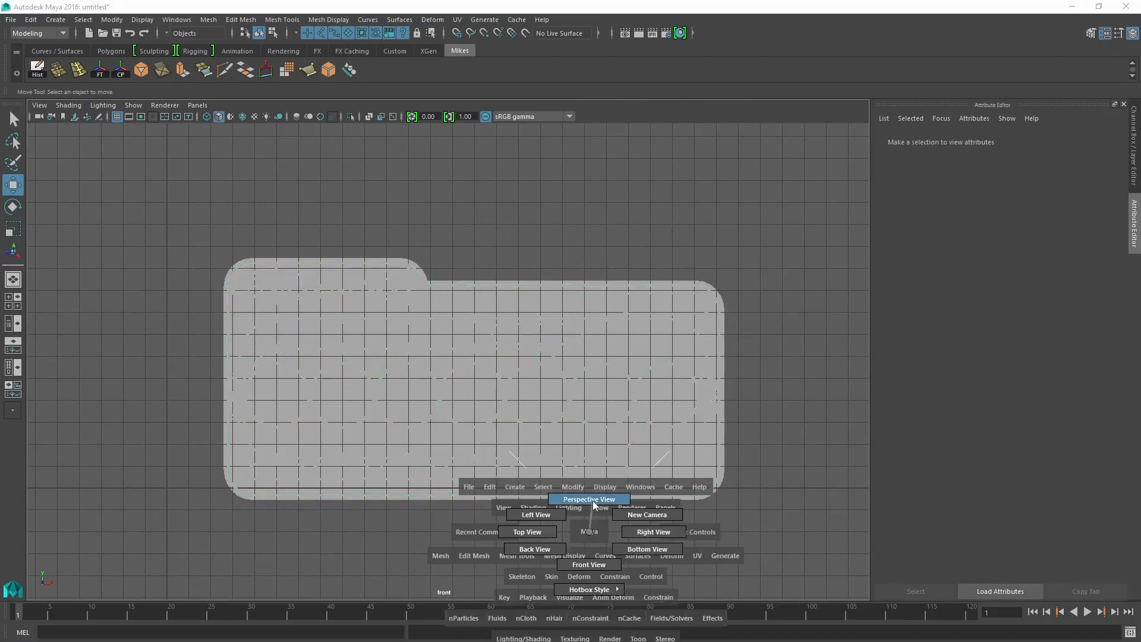
click(340, 405)
drag(271, 364, 480, 304)
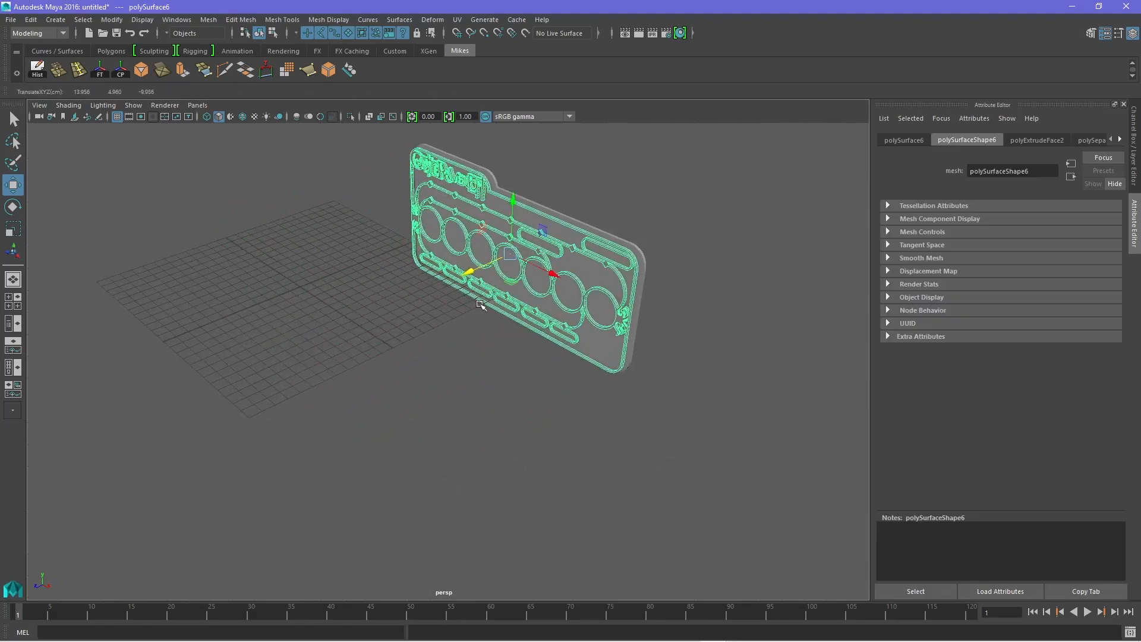
scroll(480, 304, up, 6)
drag(416, 375, 461, 364)
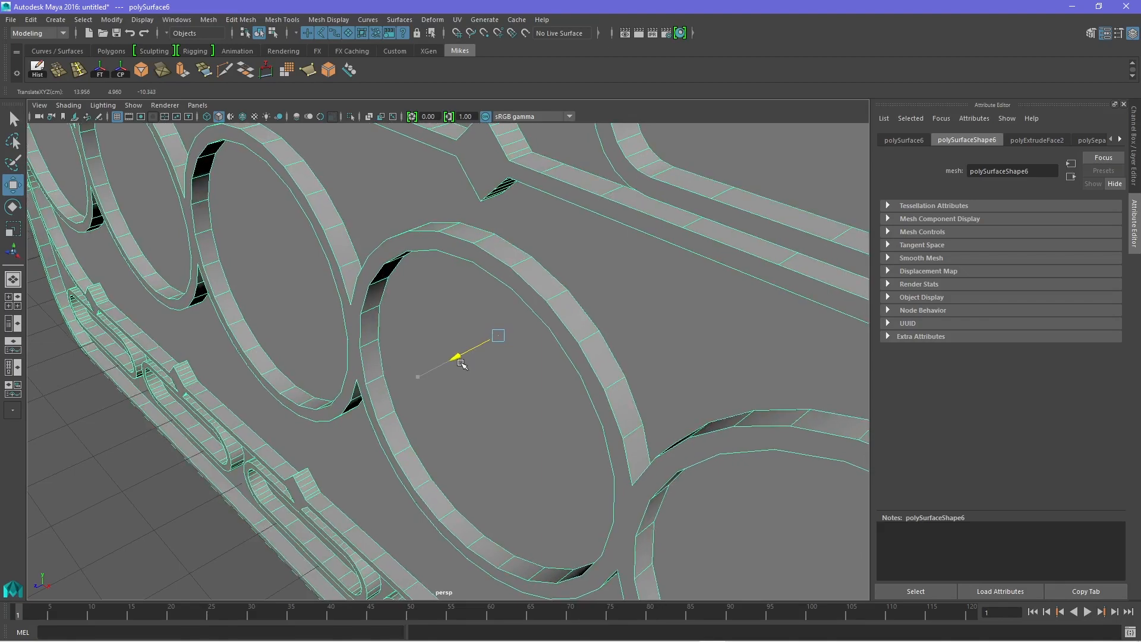
Deselect the trim and examine from several angles how it sits on the back plate
scroll(535, 426, down, 10)
mouse_move(535, 426)
alt+mouse_down()
mouse_move(571, 408)
mouse_move(685, 407)
mouse_move(535, 452)
mouse_move(498, 480)
mouse_move(542, 436)
alt+mouse_up()
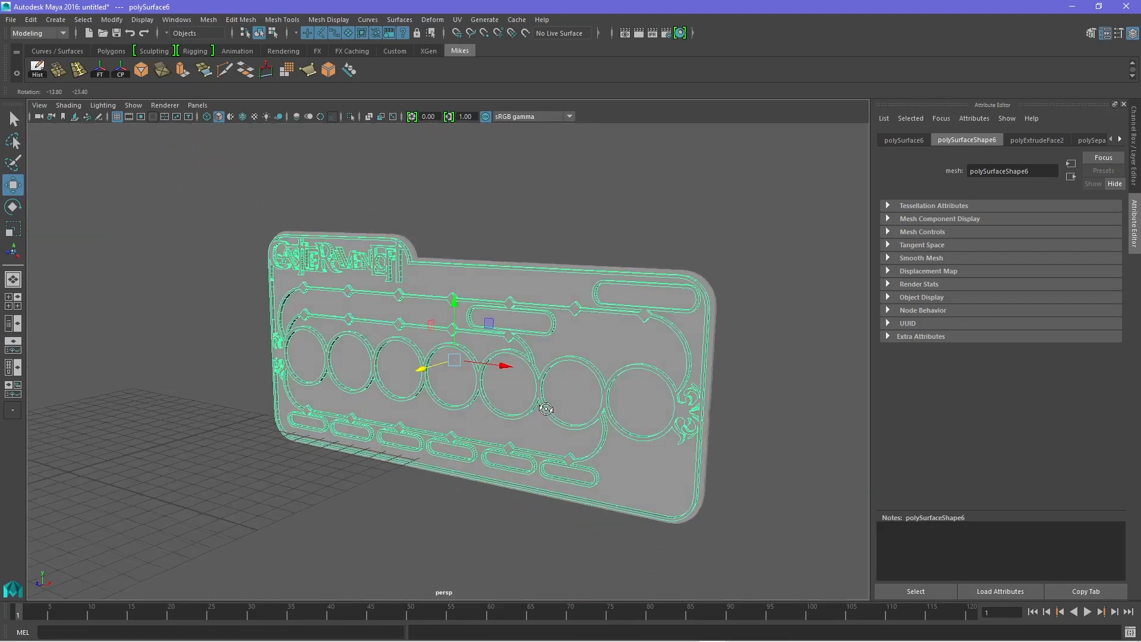
scroll(534, 464, down, 3)
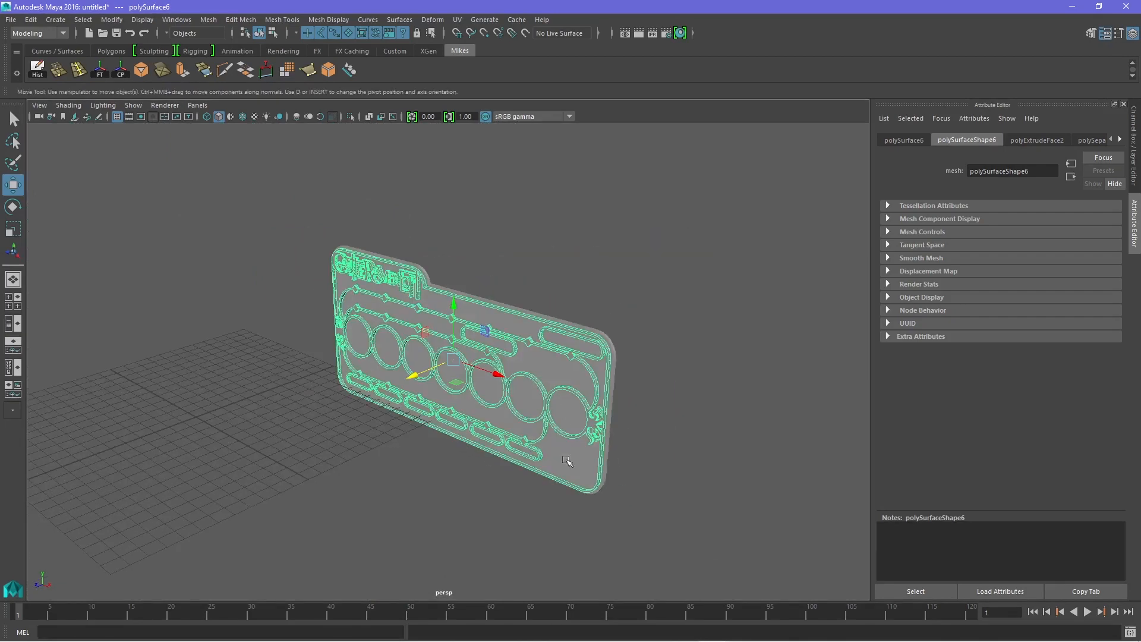
click(665, 494)
mouse_move(480, 487)
alt+mouse_down()
mouse_move(438, 504)
mouse_move(476, 499)
alt+mouse_up()
scroll(452, 469, up, 3)
scroll(489, 452, up, 3)
alt+drag(489, 452, 496, 333)
scroll(529, 436, down, 3)
alt+drag(529, 435, 300, 325)
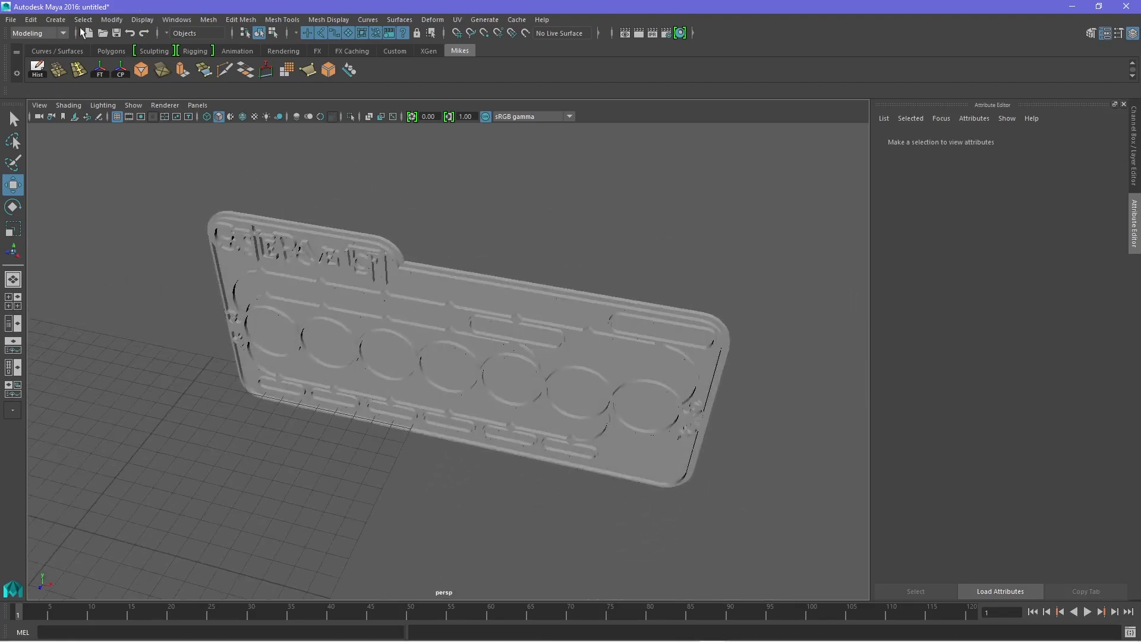
Create beveled text reading ESCAPE THE TOMB in bold Sitka Heading, with bevel depth 0.1 and extrude distance 0.25
click(55, 19)
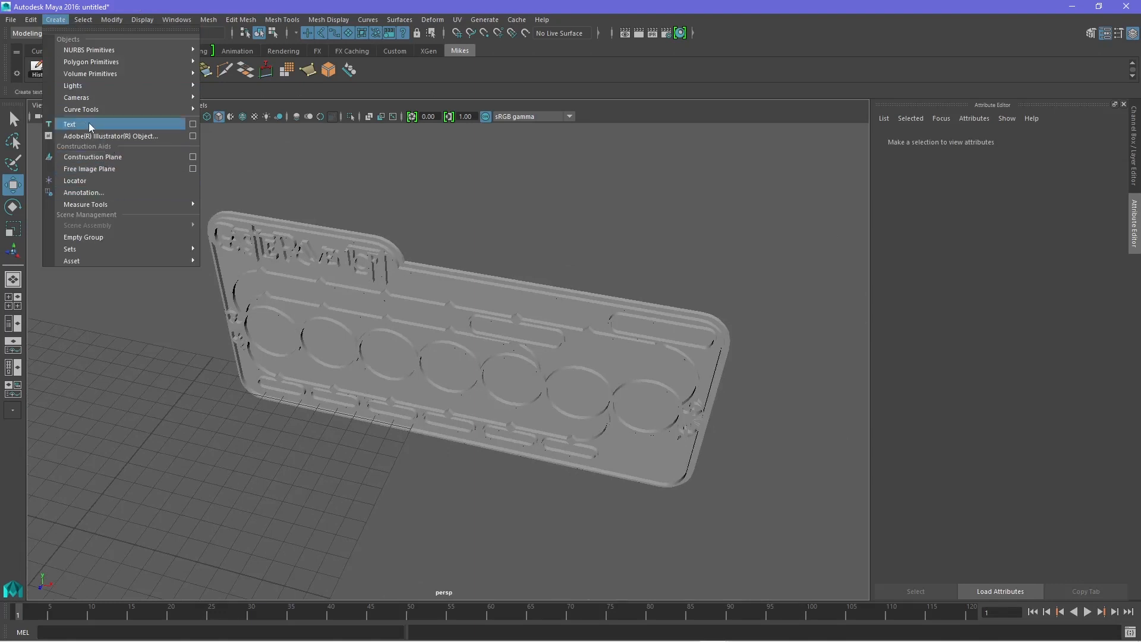
click(192, 125)
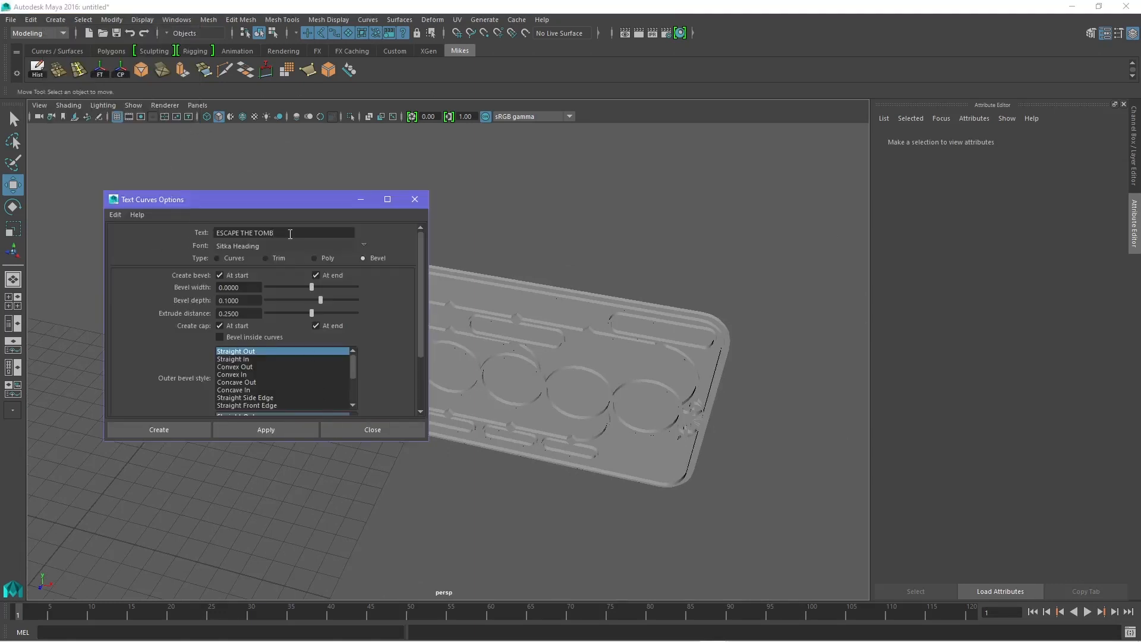
drag(290, 236, 187, 233)
drag(425, 192, 439, 183)
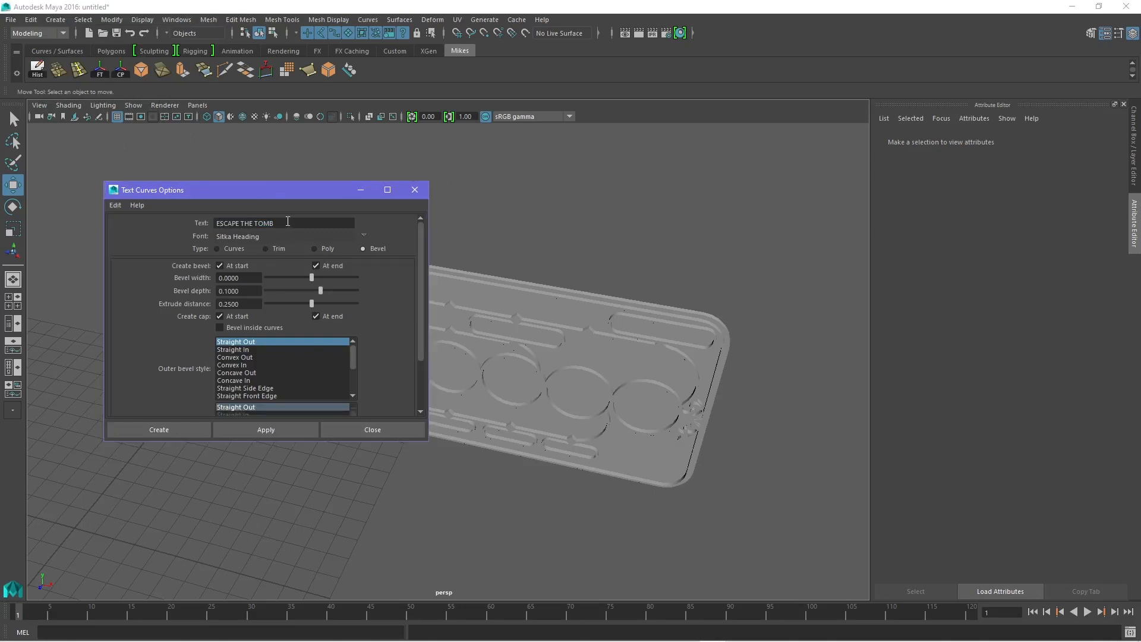
drag(289, 221, 177, 234)
click(365, 238)
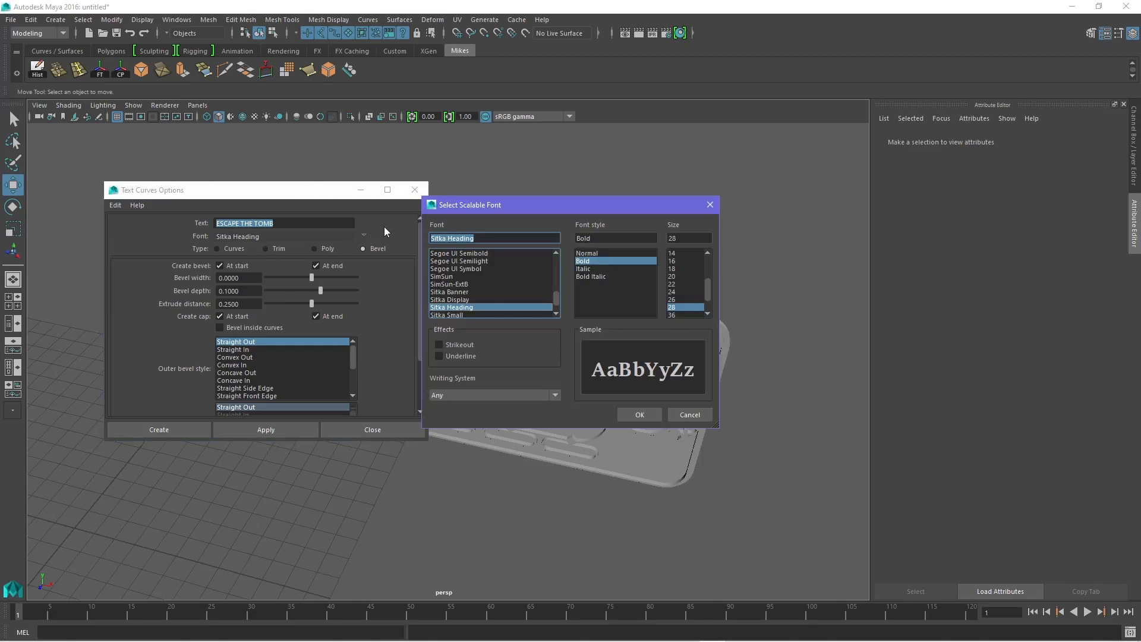
click(639, 414)
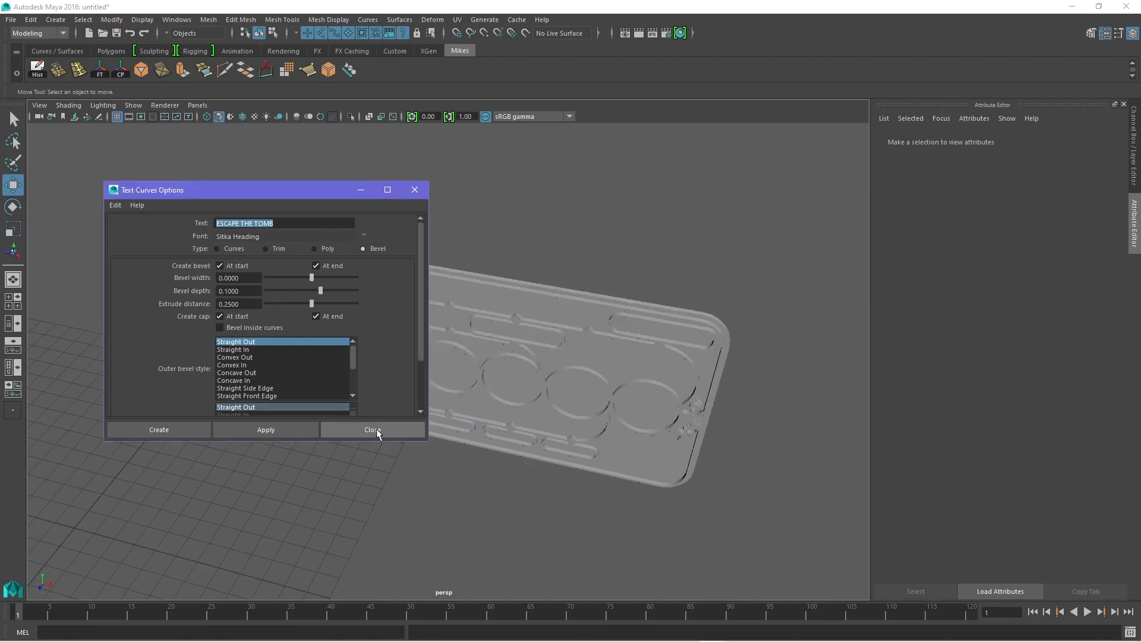
click(260, 431)
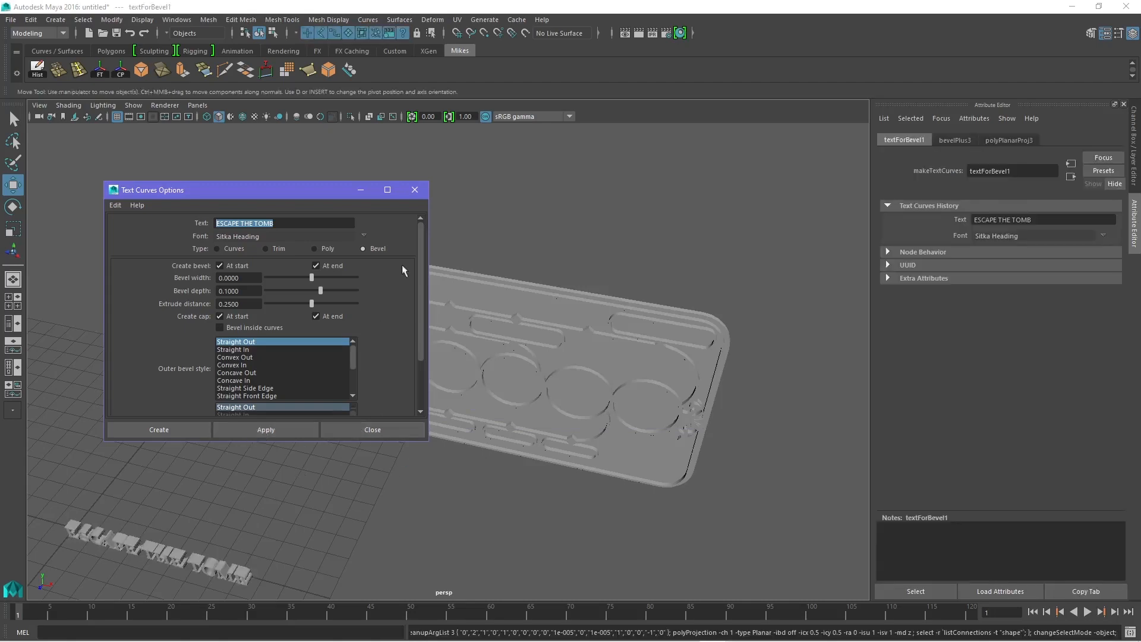
click(414, 189)
Duplicate the front faces of the letters in the ESCAPE THE TOMB text mesh
alt+drag(277, 515, 247, 465)
alt+middle_drag(247, 464, 420, 387)
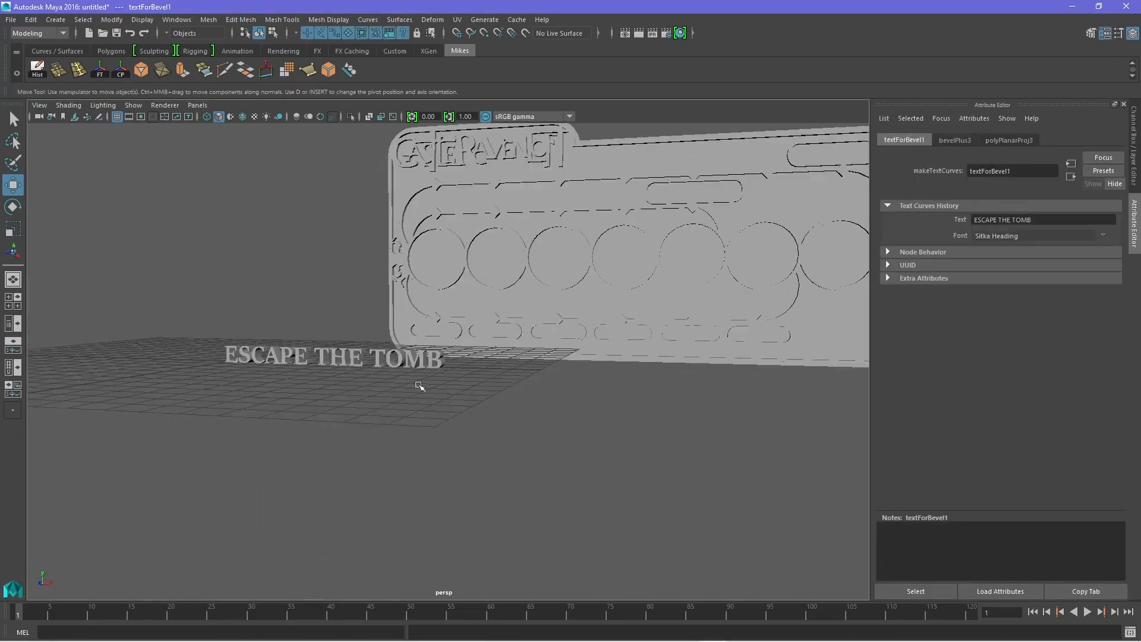
scroll(420, 387, up, 6)
alt+drag(359, 428, 387, 385)
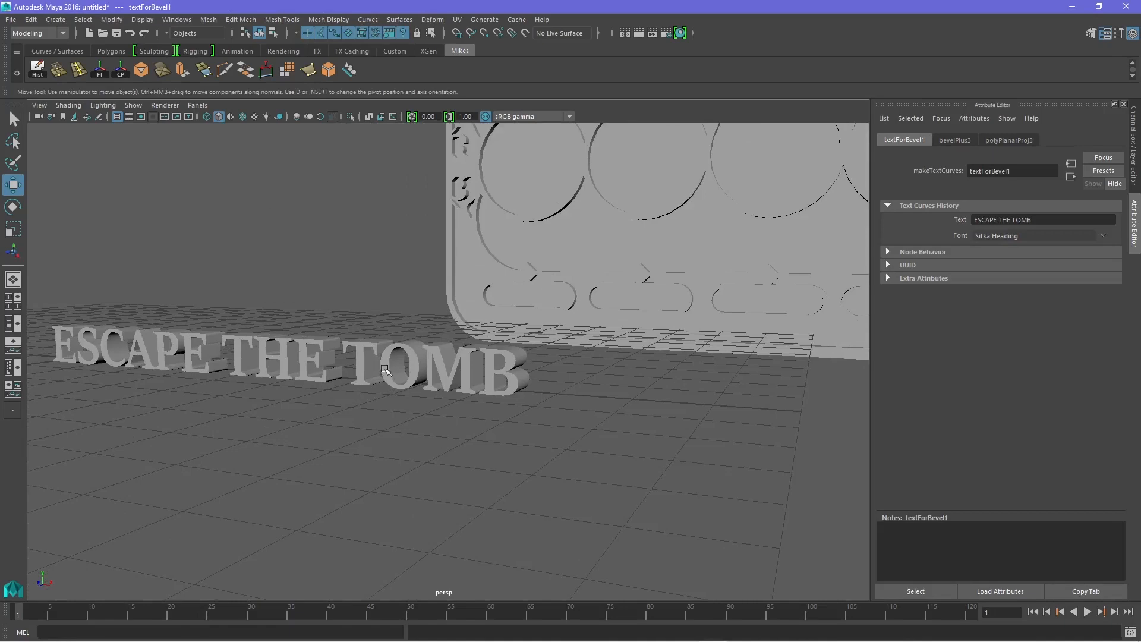
click(385, 370)
alt+drag(340, 391, 297, 427)
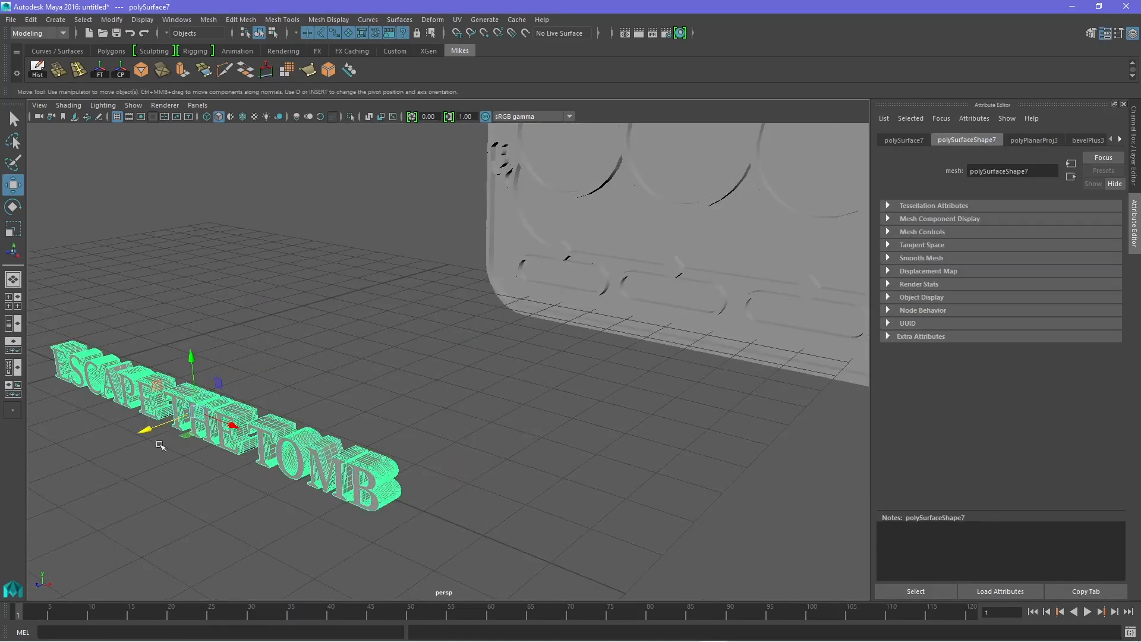
right_drag(289, 471, 294, 352)
click(339, 481)
shift+click(205, 433)
shift+click(180, 416)
shift+click(156, 405)
shift+click(131, 395)
shift+click(117, 389)
shift+click(91, 381)
shift+click(61, 367)
alt+middle_drag(149, 463, 293, 416)
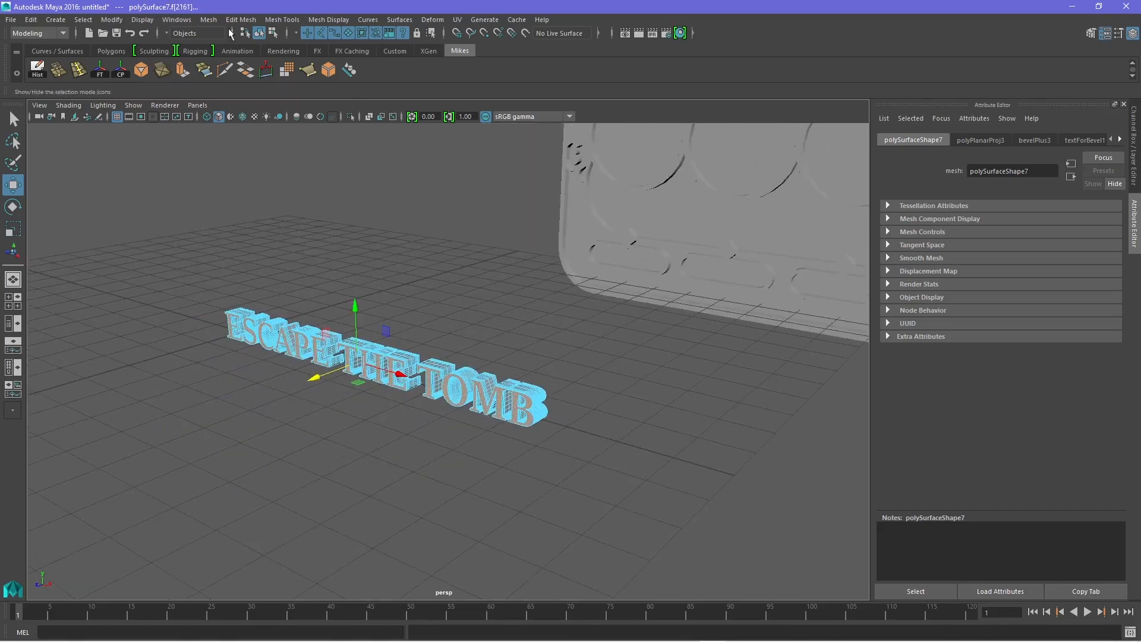
click(241, 20)
click(273, 299)
alt+drag(368, 454, 340, 452)
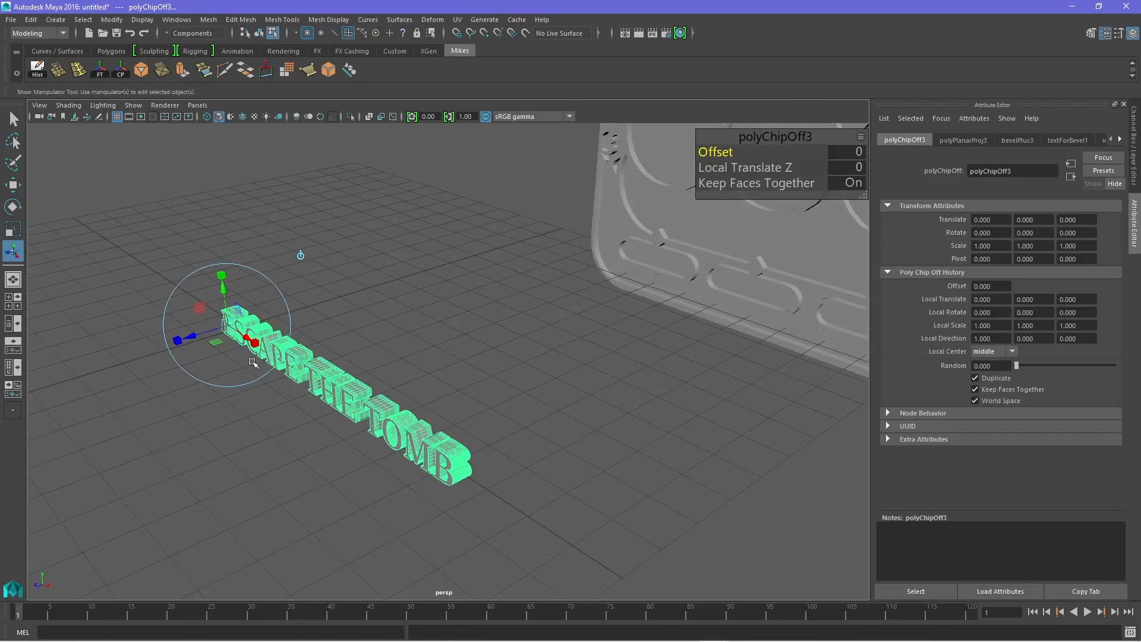
Move the duplicated front faces of the ESCAPE THE TOMB letters forward, clear of the original text mesh
drag(191, 335, 101, 364)
click(423, 518)
alt+drag(423, 518, 362, 451)
Return to object mode and delete the original extruded text mesh, keeping only the duplicated flat letter faces
right_click(321, 419)
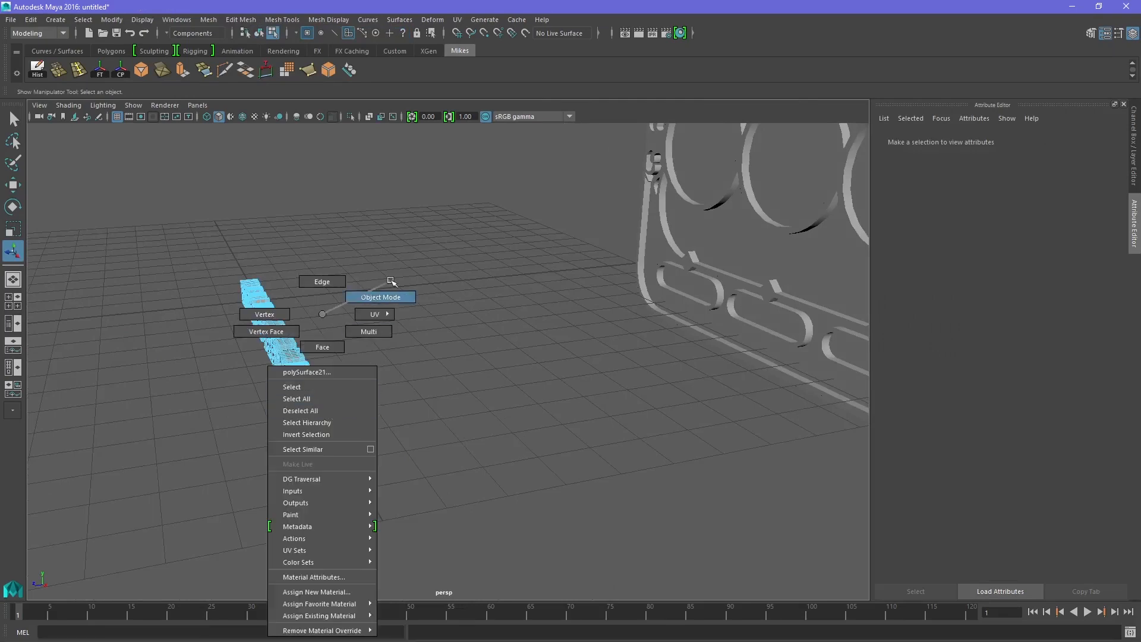
click(381, 297)
click(321, 416)
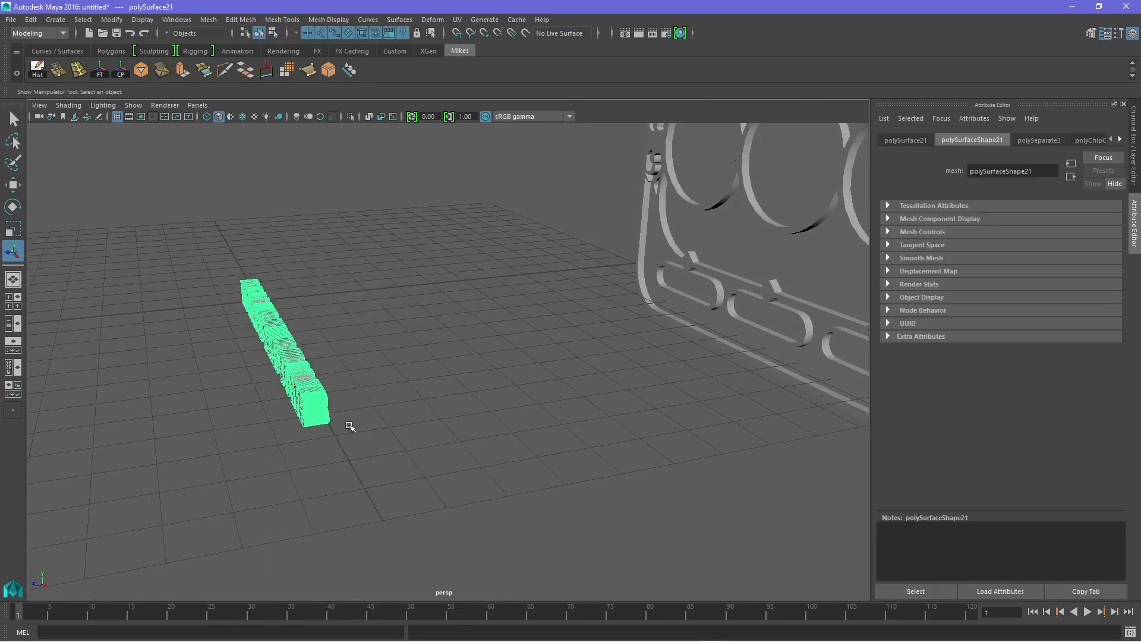
click(349, 426)
alt+drag(295, 455, 323, 458)
Combine all the separate flat letters of ESCAPE THE TOMB into one mesh
drag(418, 439, 103, 258)
right_click(323, 314)
right_drag(324, 367, 187, 416)
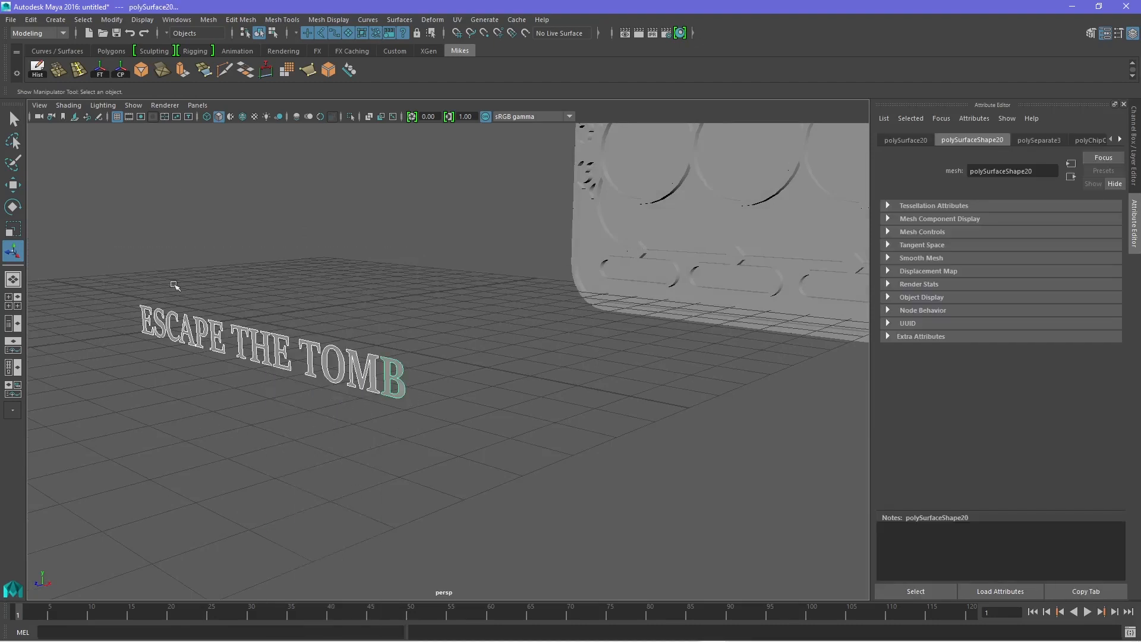
click(119, 52)
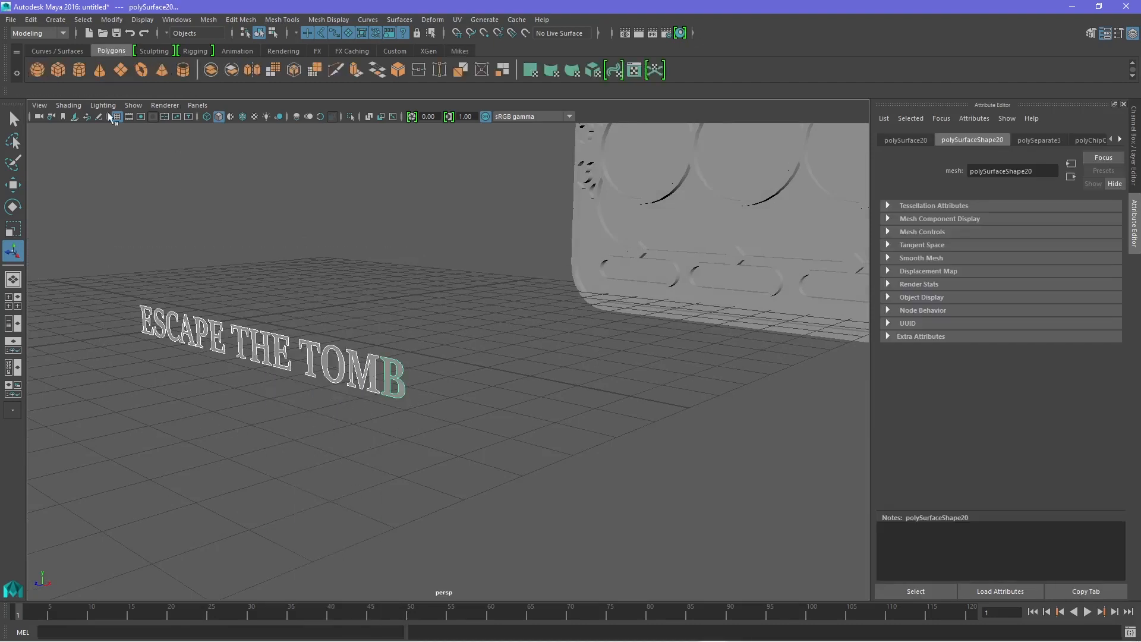
click(210, 70)
click(423, 368)
Extrude all faces of the combined ESCAPE THE TOMB letters with a thickness of 0.2
click(372, 377)
right_drag(374, 376, 373, 349)
click(362, 356)
drag(456, 440, 95, 247)
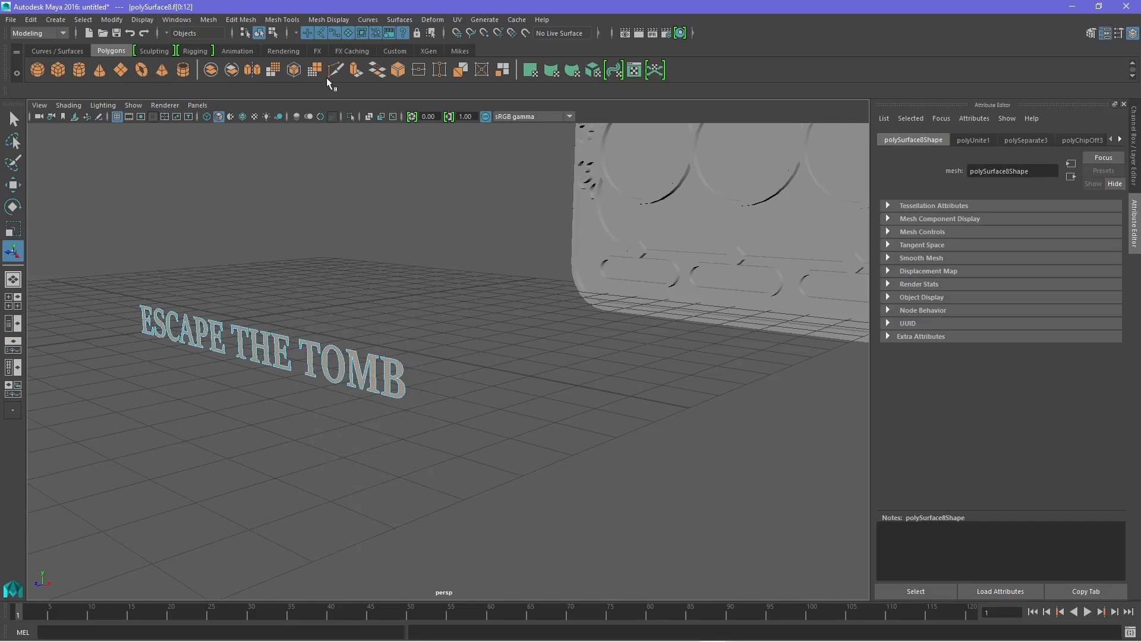
click(356, 72)
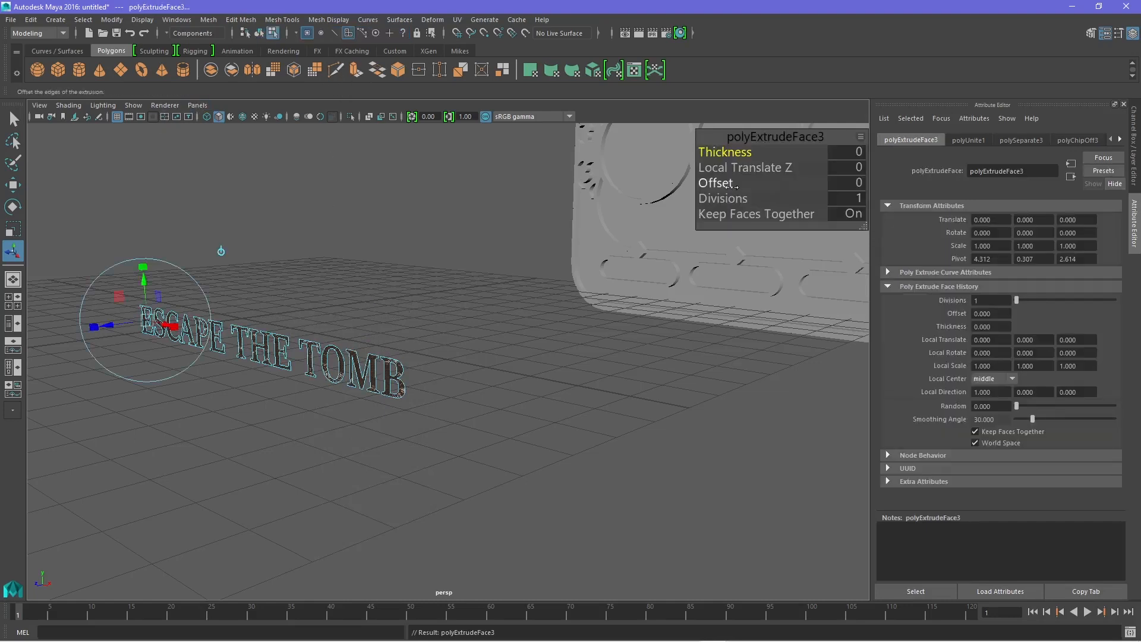
click(845, 153)
text(0.2)
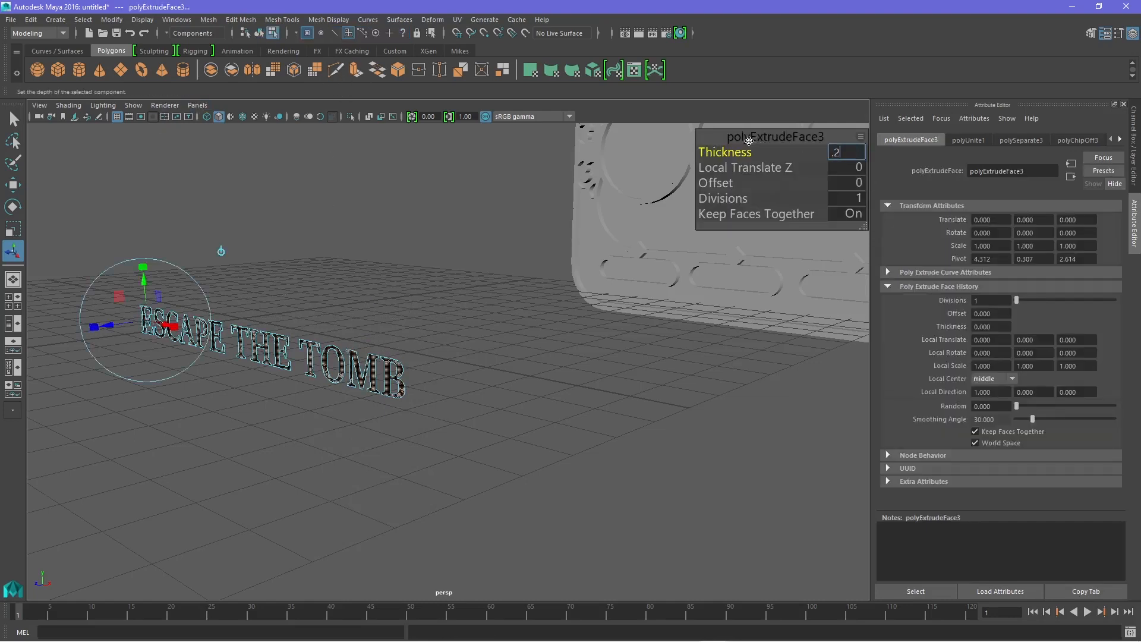
key(Return)
click(359, 312)
alt+drag(356, 318, 331, 331)
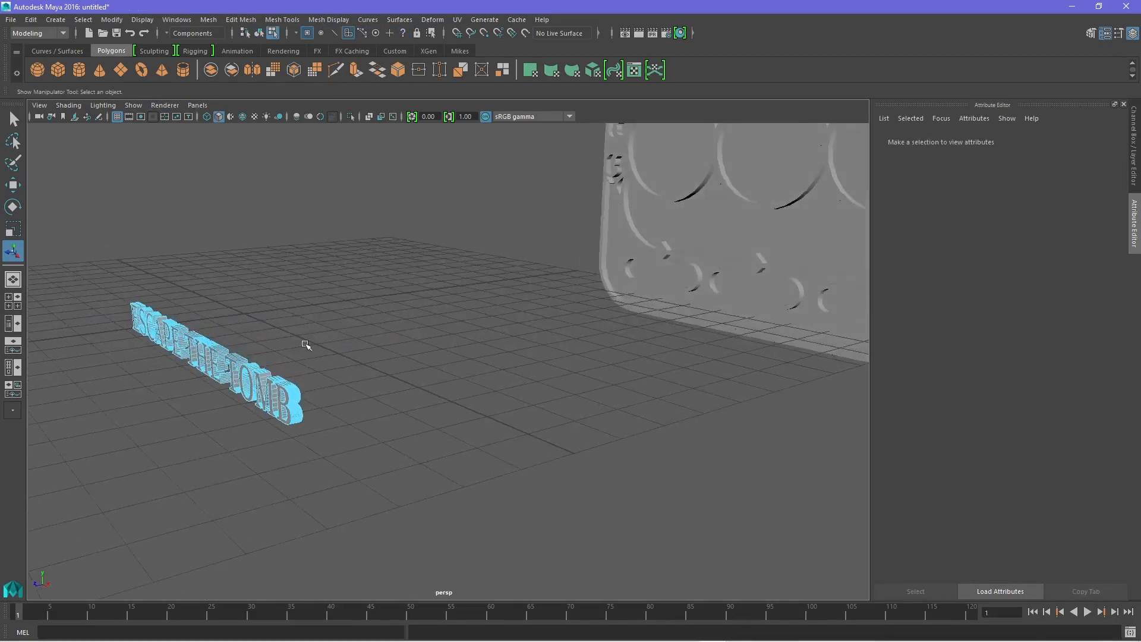
Select the extruded text as an object, center its pivot and deselect it
right_drag(248, 314, 337, 295)
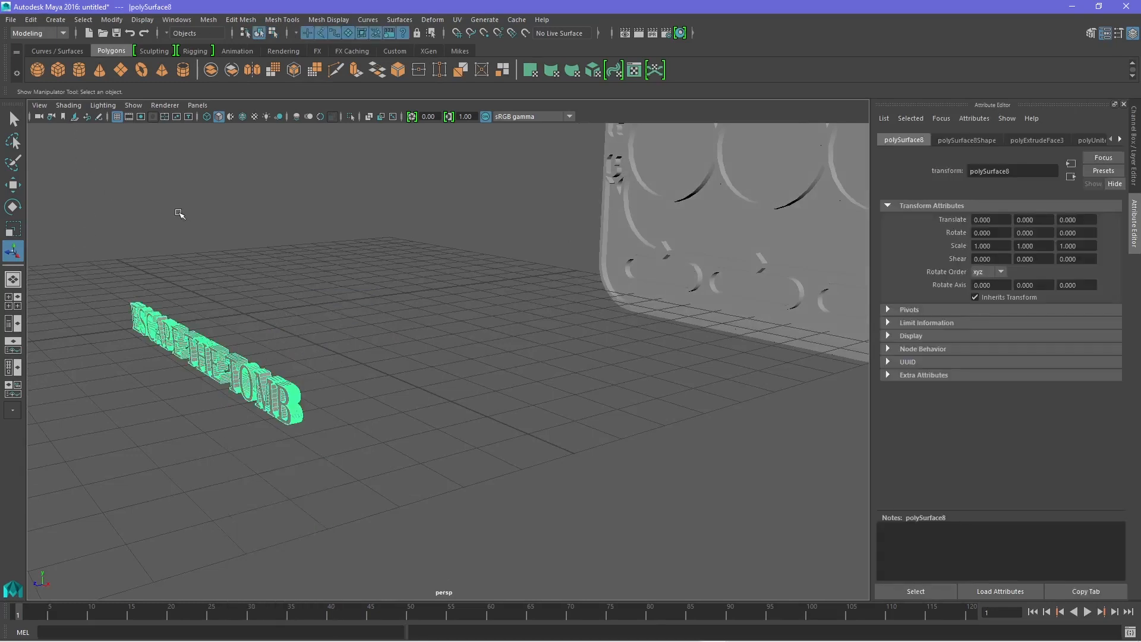
key(w)
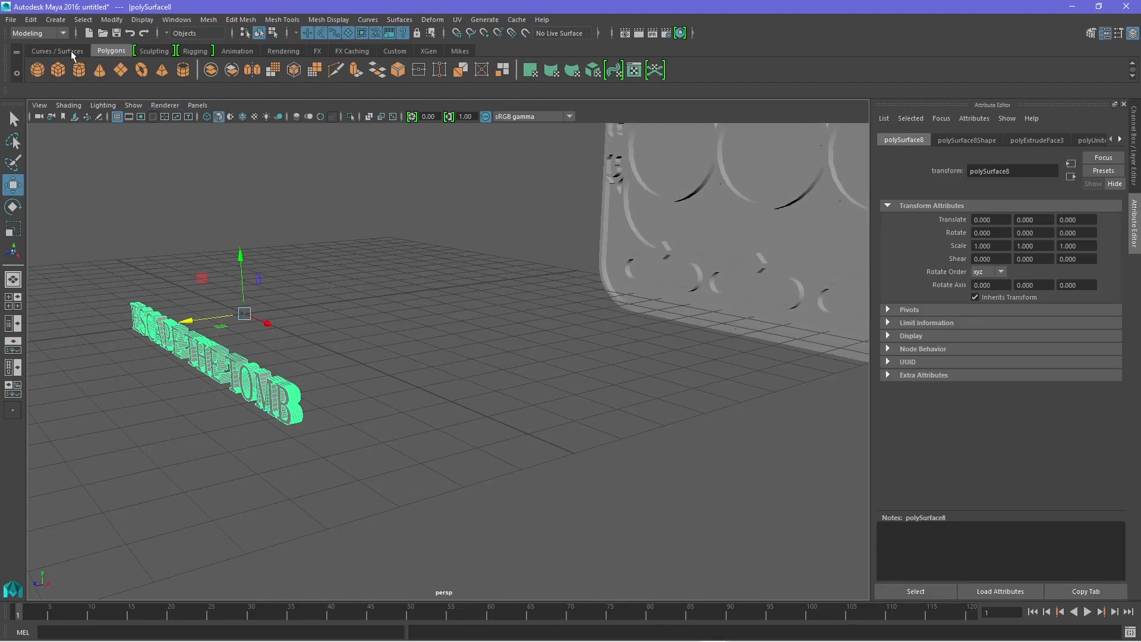
click(458, 52)
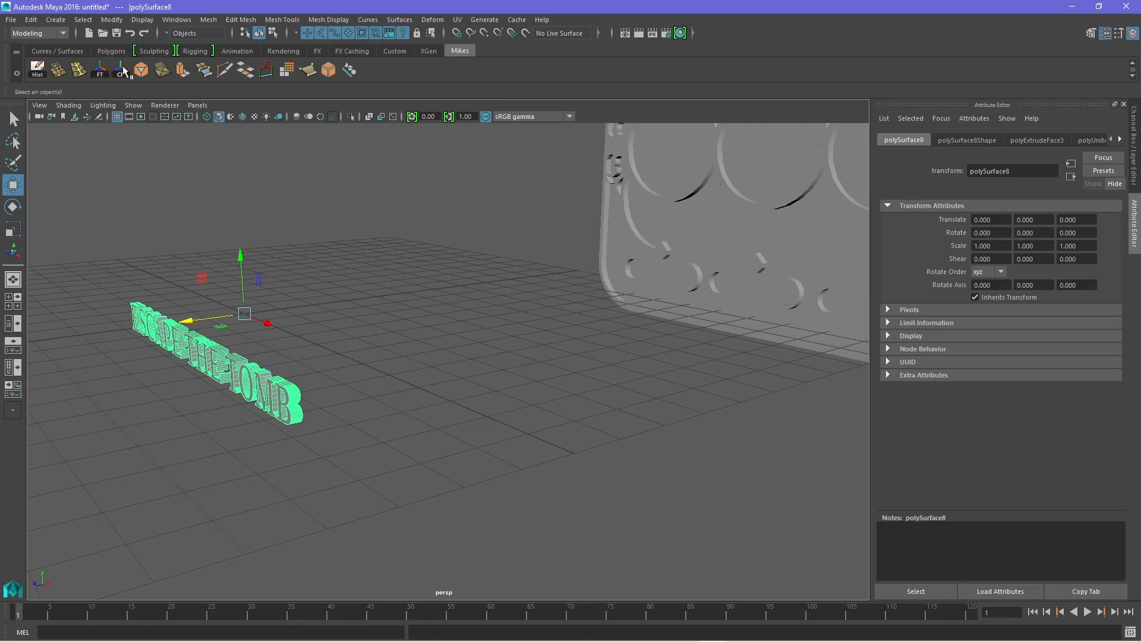
click(371, 331)
Switch to the front view, hide the grid and show wireframe on the shaded models
key(space)
drag(443, 355, 451, 387)
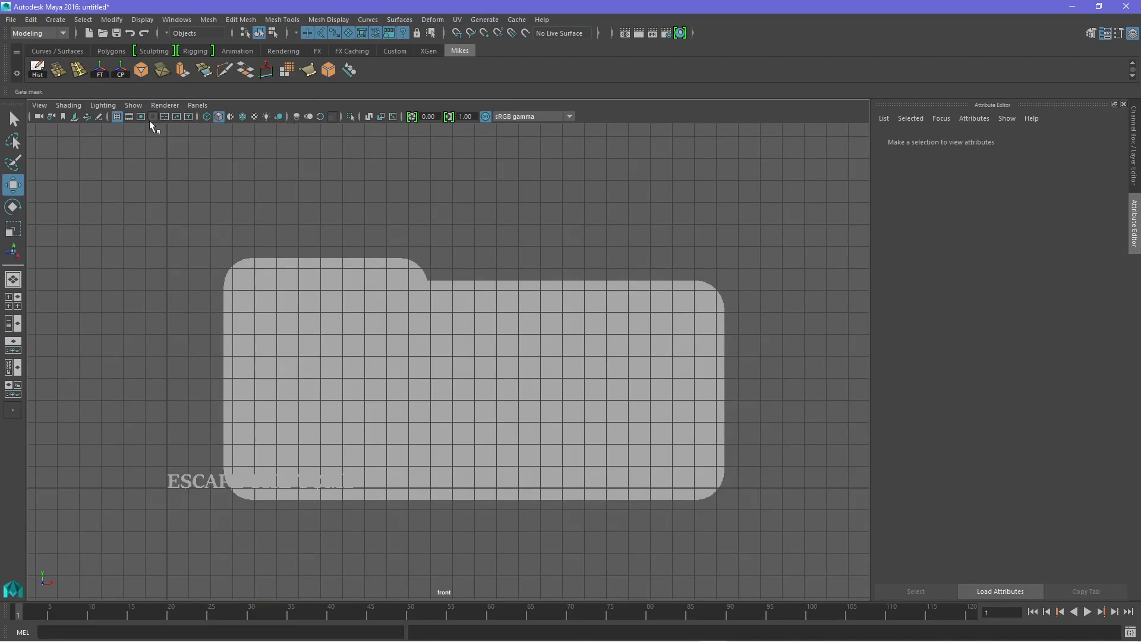
click(117, 117)
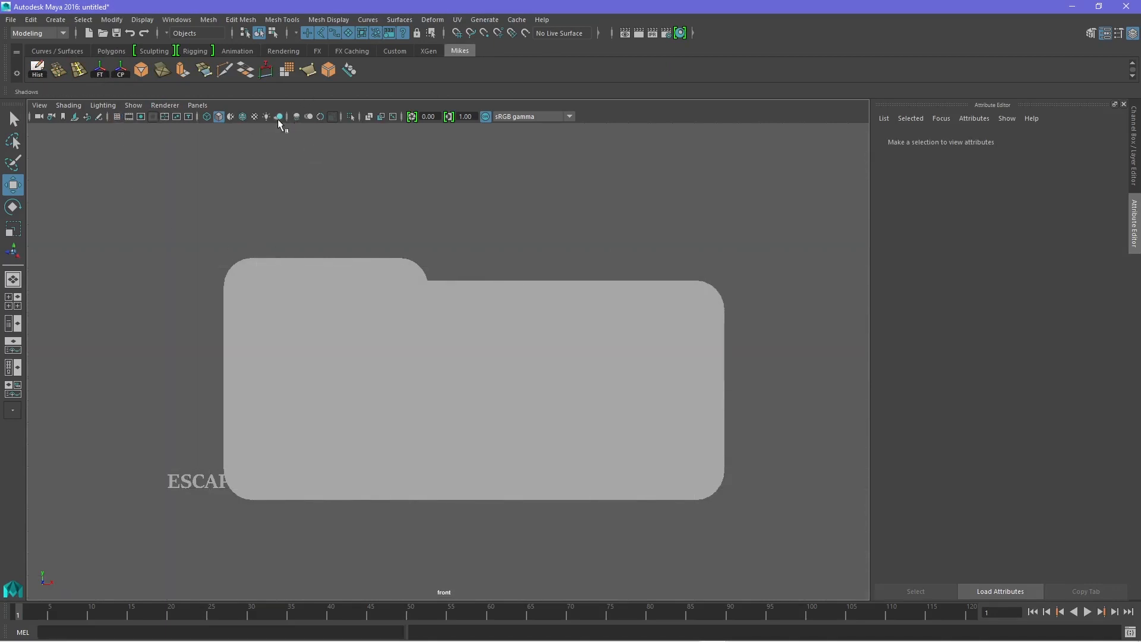
click(243, 117)
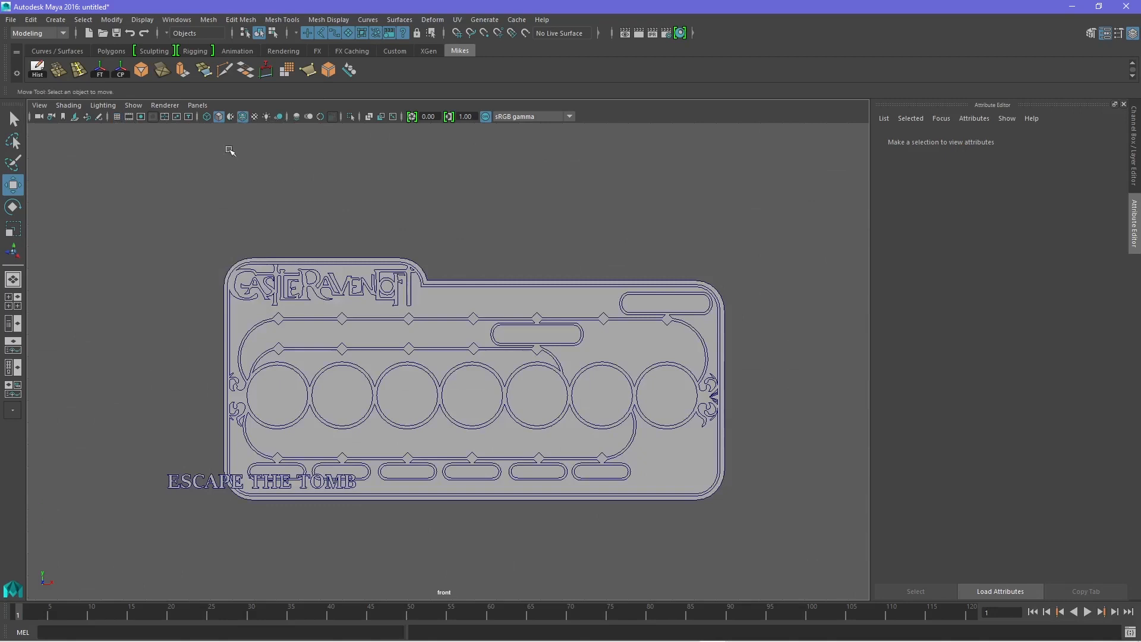
Move the ESCAPE THE TOMB text between the two upper path lines, to about X 5.490 and Y 6.706
click(201, 489)
drag(321, 481, 432, 468)
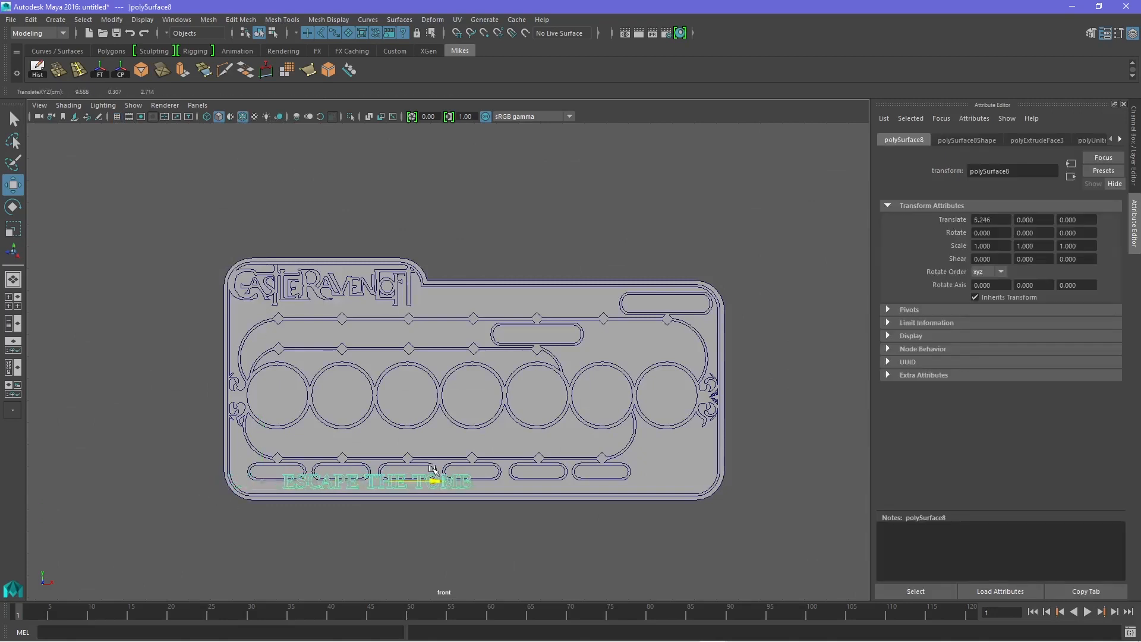
drag(384, 423, 393, 278)
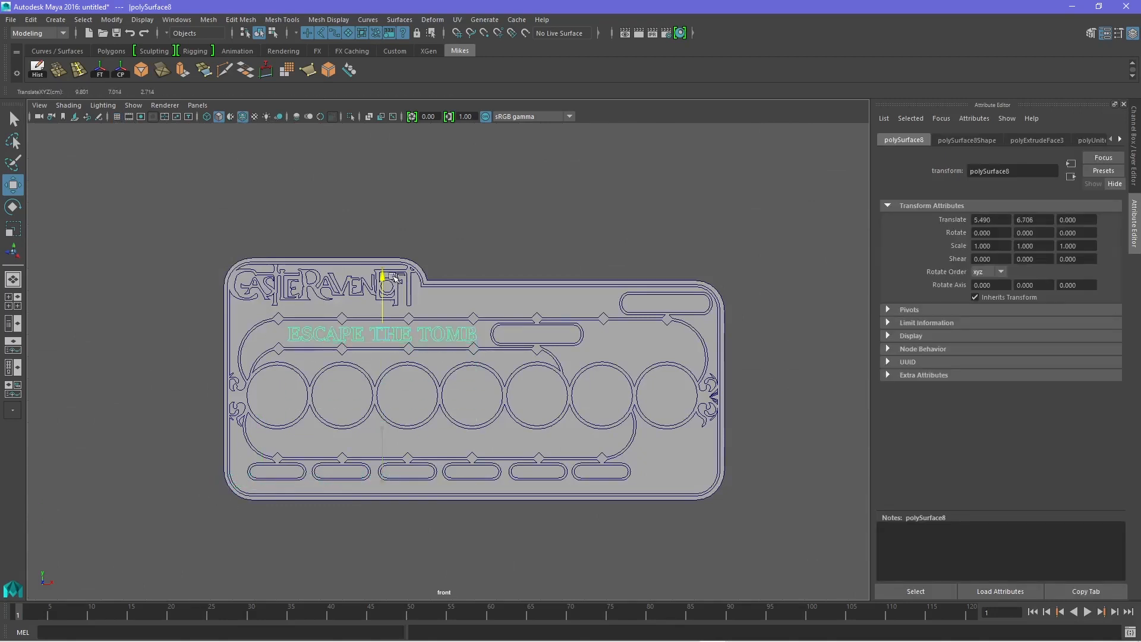
Scale the ESCAPE THE TOMB text uniformly to about 0.663 so it fits between the path lines, and deselect it
scroll(265, 297, up, 5)
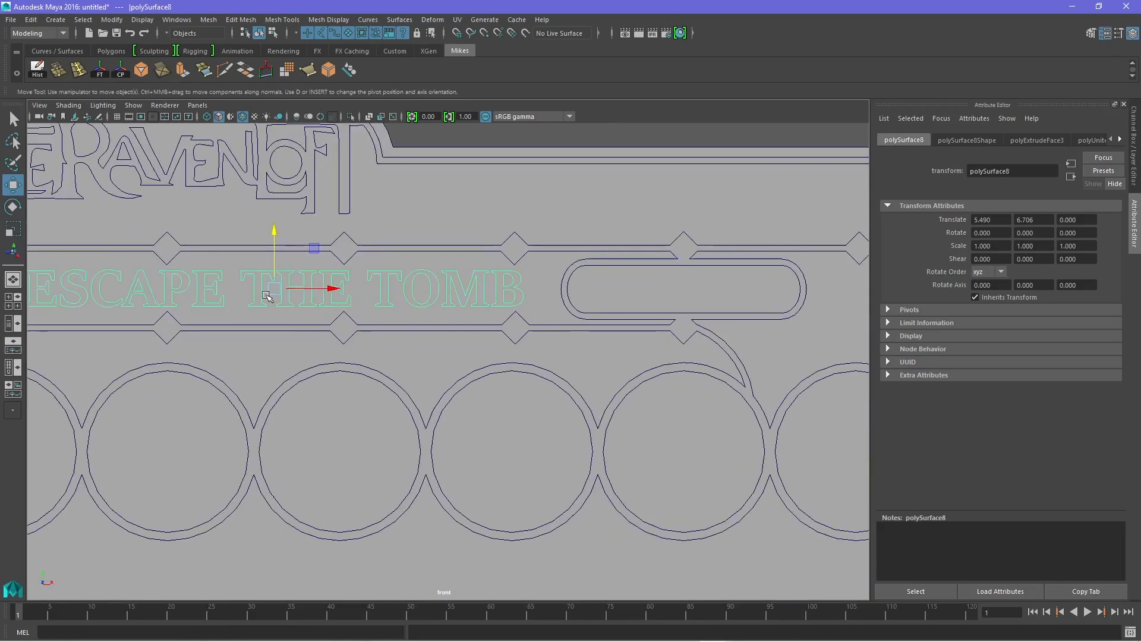
key(r)
drag(271, 291, 190, 321)
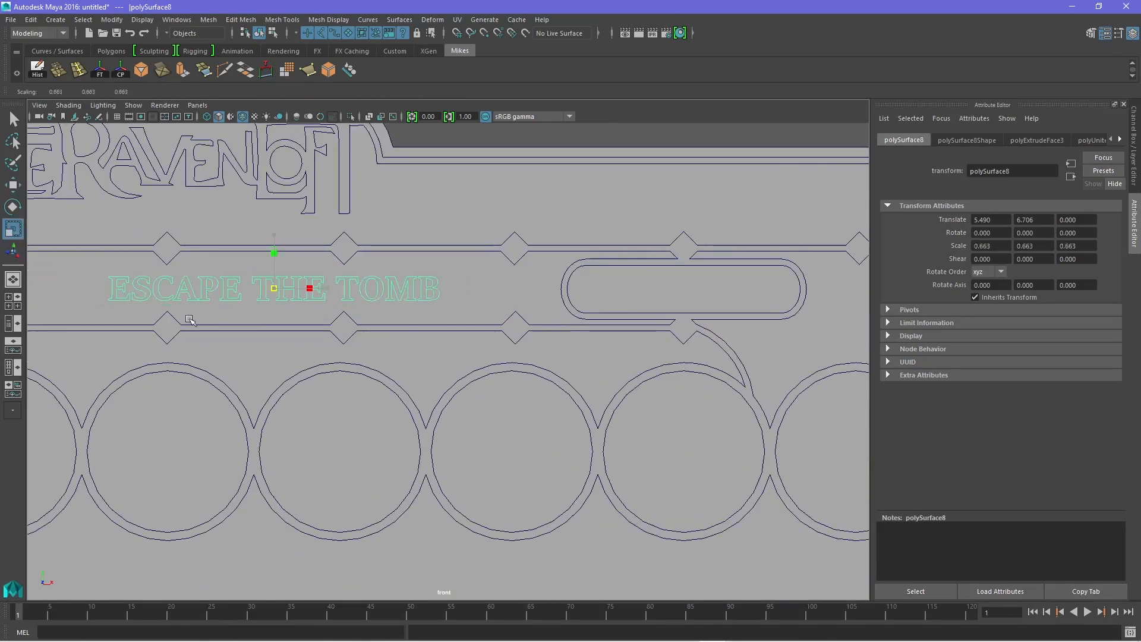
click(522, 137)
scroll(555, 284, down, 5)
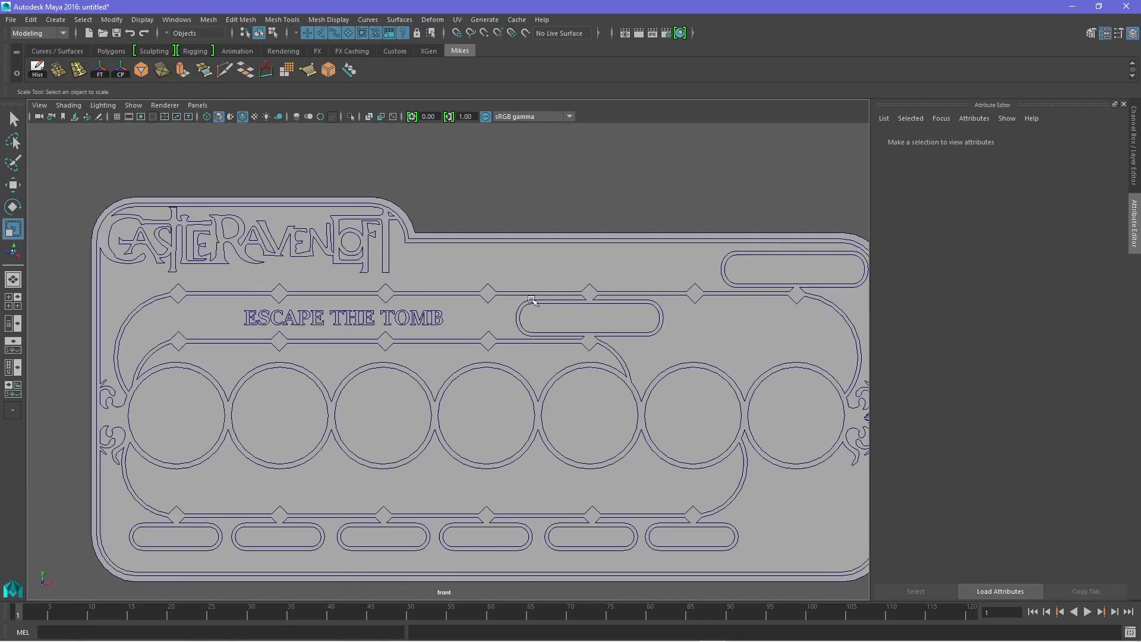
alt+middle_drag(474, 341, 533, 272)
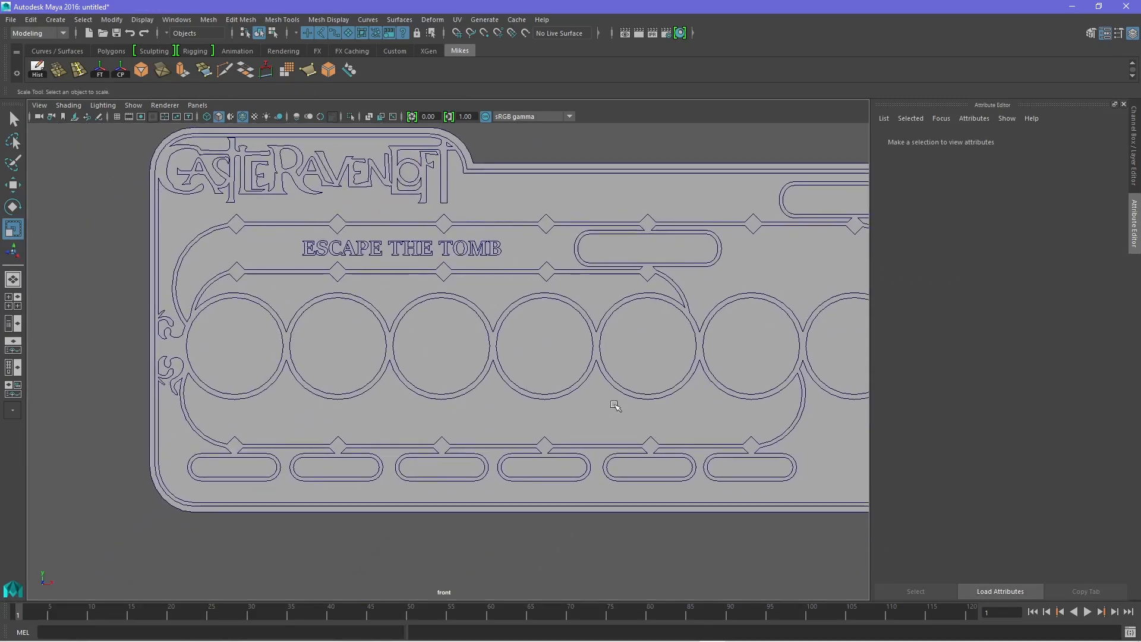
alt+drag(610, 408, 579, 414)
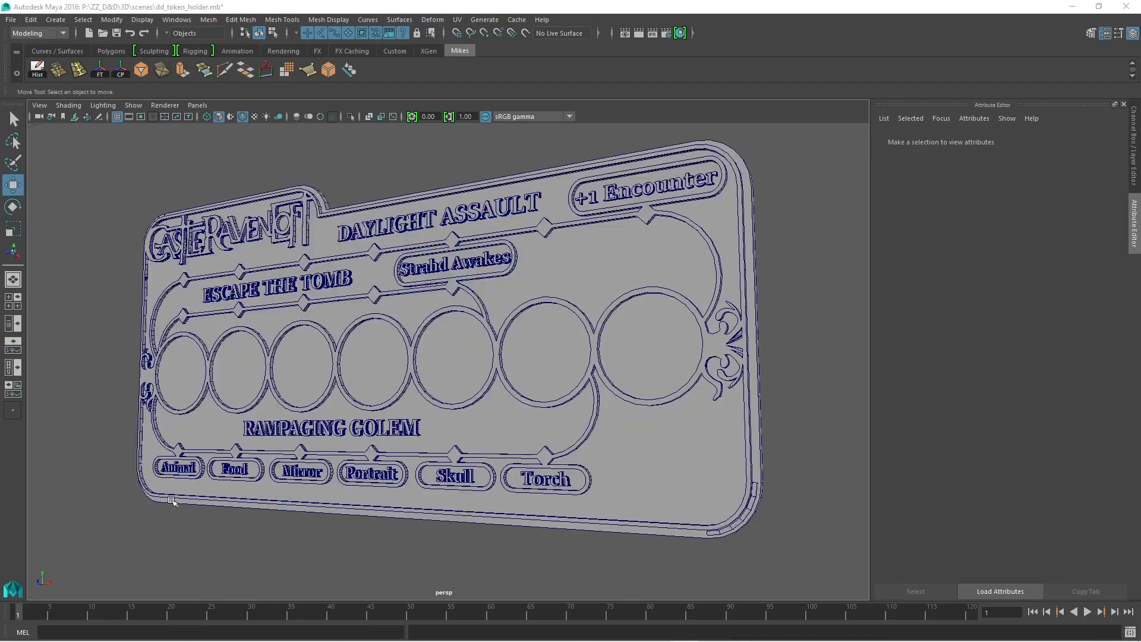
In the finished dd_token_holder scene, move the trim forward along Z, well clear of the back plate and lettering
alt+drag(325, 496, 452, 454)
click(462, 411)
alt+drag(322, 509, 321, 483)
drag(360, 347, 149, 443)
alt+drag(570, 468, 542, 479)
Select the back plate with all its lettering and check the STL_DCE file type in the Export Selection options
alt+drag(560, 438, 306, 137)
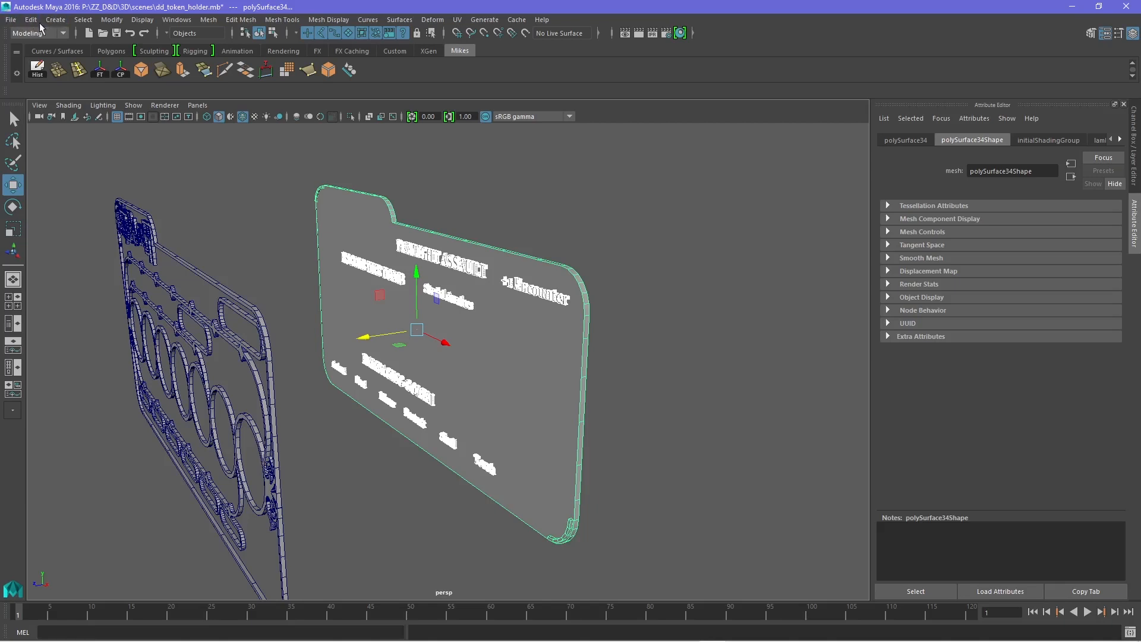
click(10, 21)
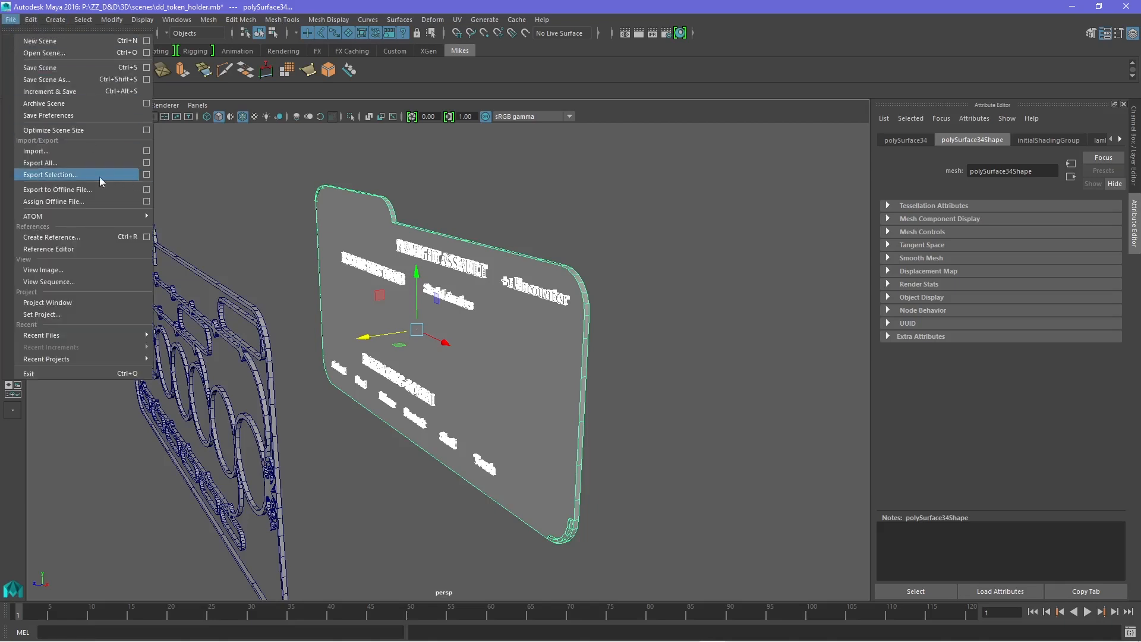
click(146, 175)
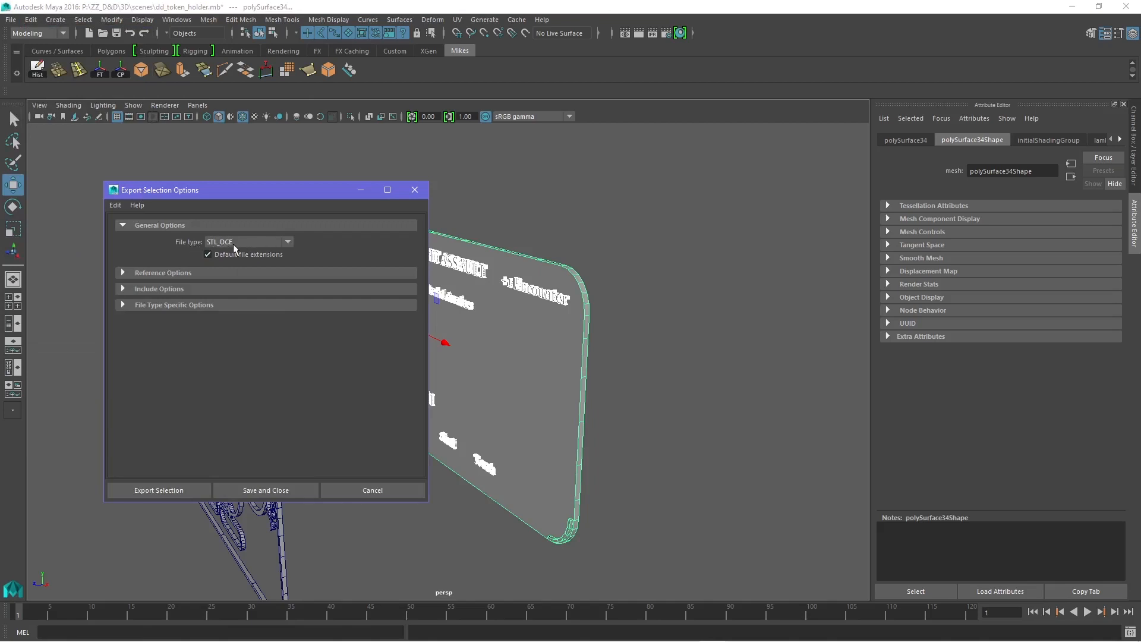
click(419, 194)
Check in the Plug-in Manager that DirectConnect.mll is loaded and set to auto load
click(176, 20)
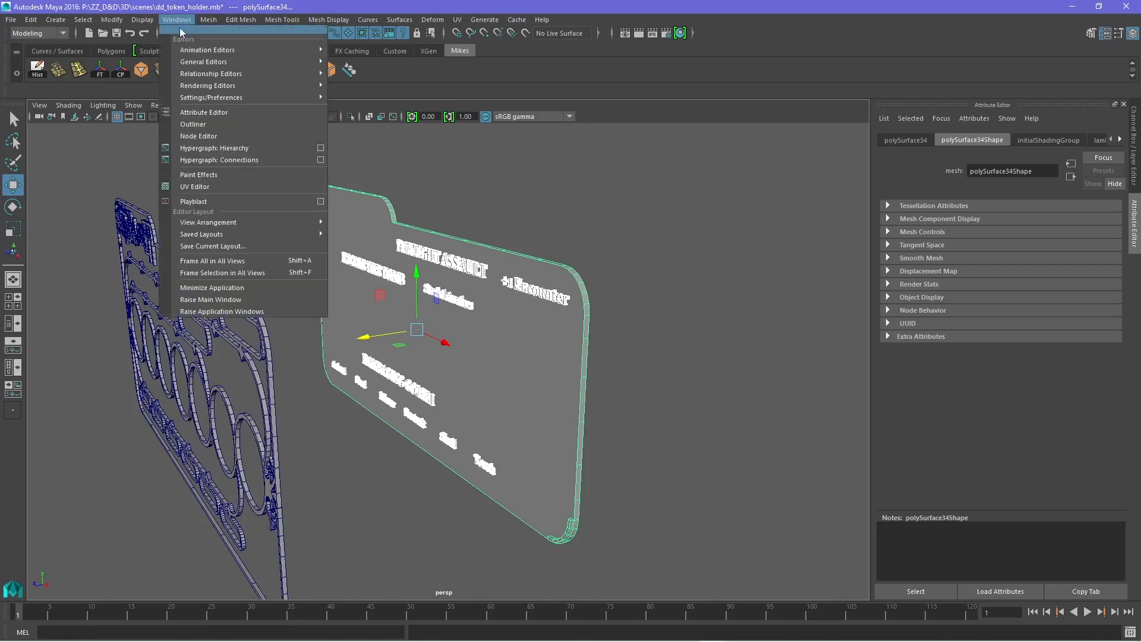
mouse_move(222, 97)
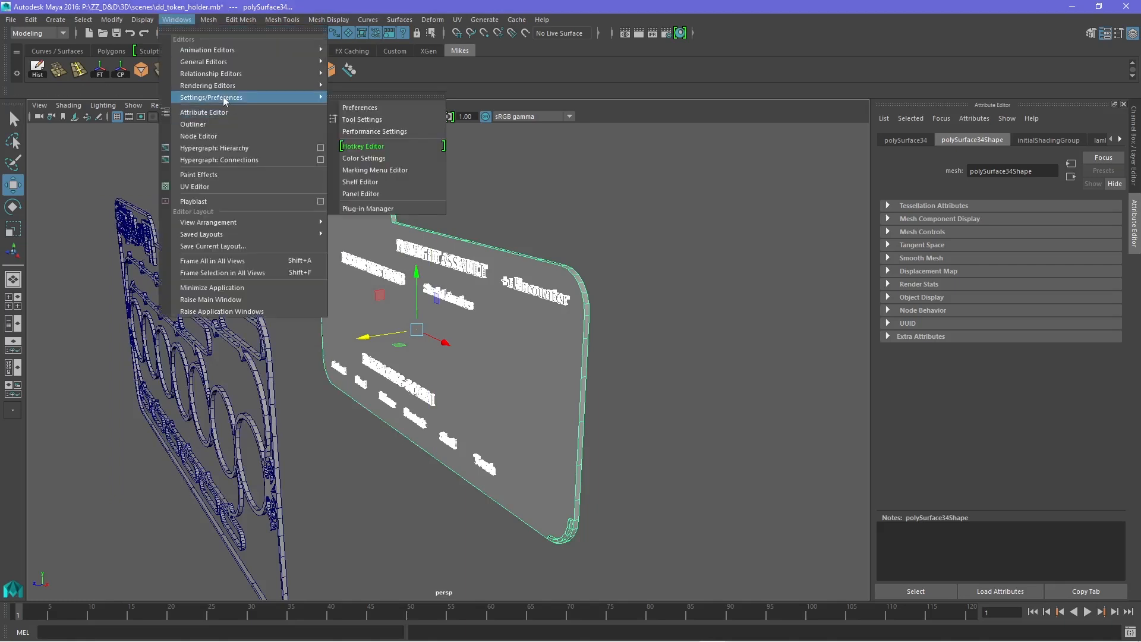
click(368, 209)
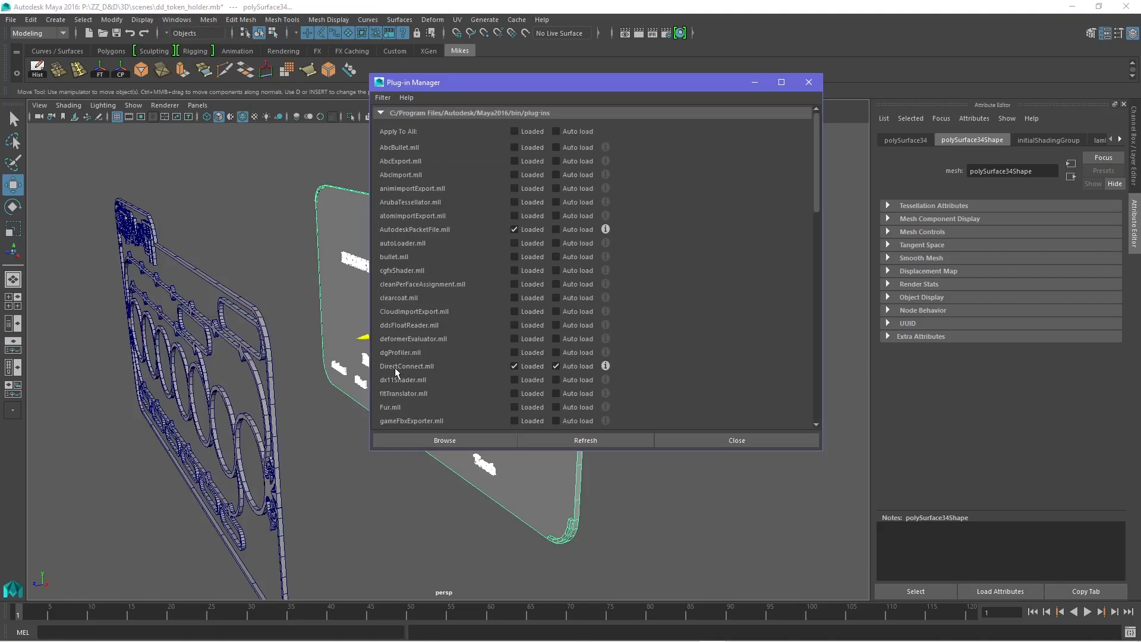
scroll(458, 368, down, 2)
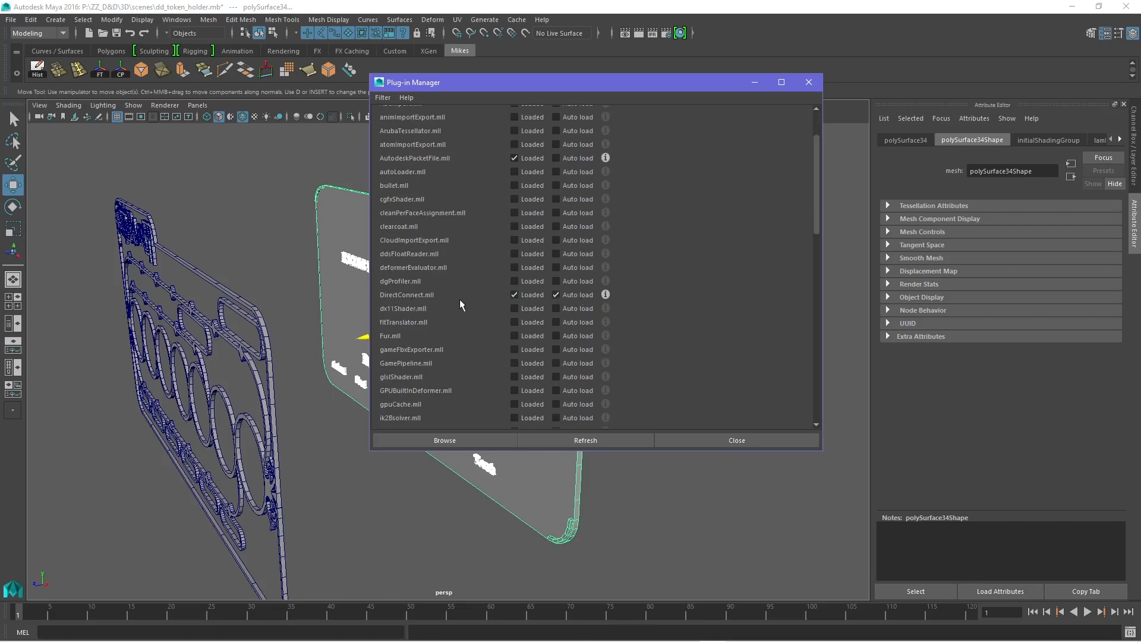
click(810, 82)
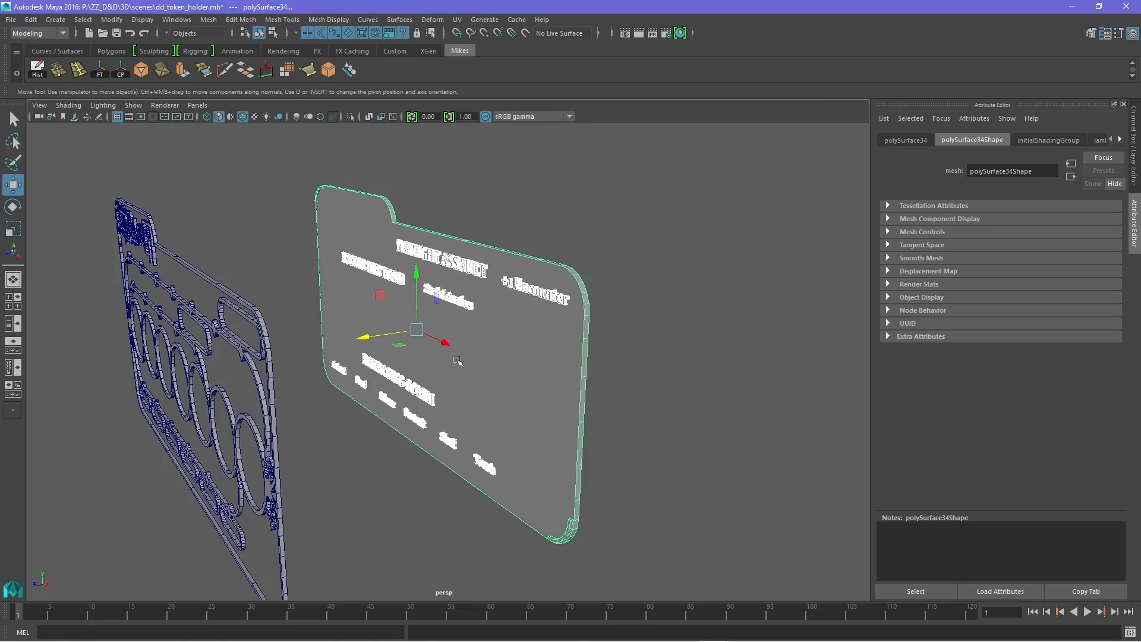
Deselect the back plate and its lettering and select the separated trim instead
click(659, 410)
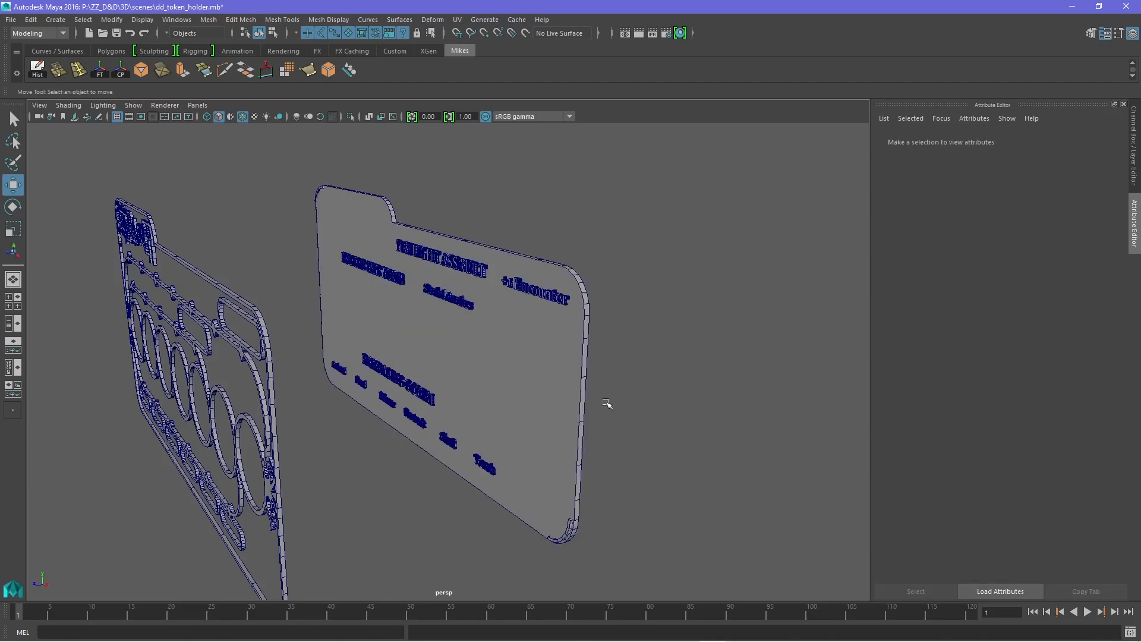
click(271, 401)
alt+drag(333, 452, 405, 478)
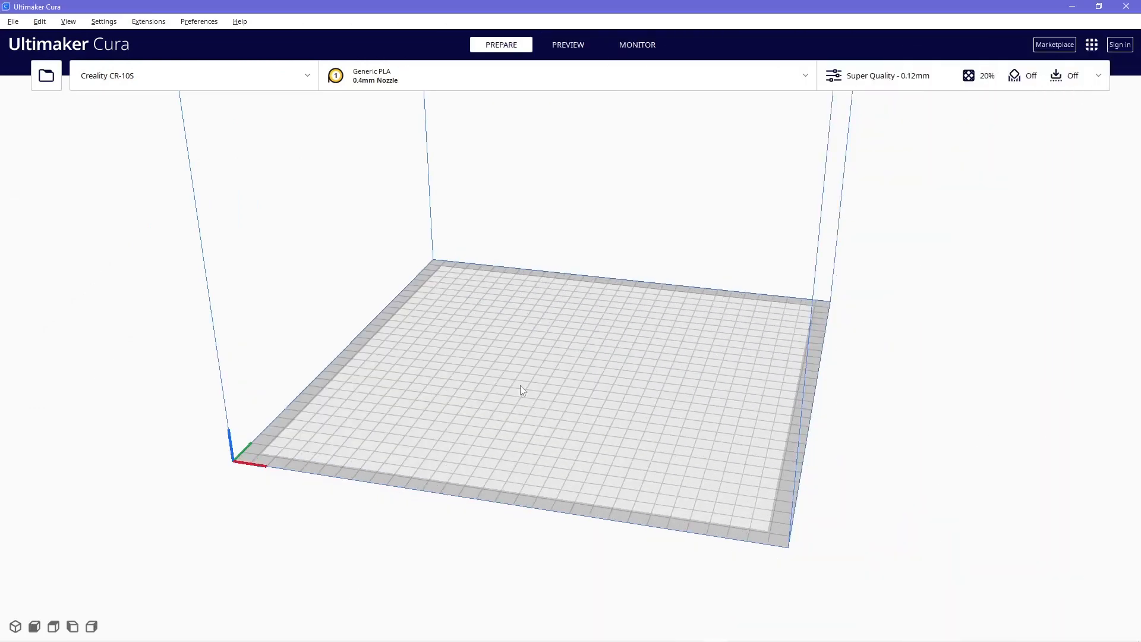
In Ultimaker Cura, load base.stl and Trim.stl together from the TokenSTL folder onto the build plate
right_drag(565, 357, 543, 406)
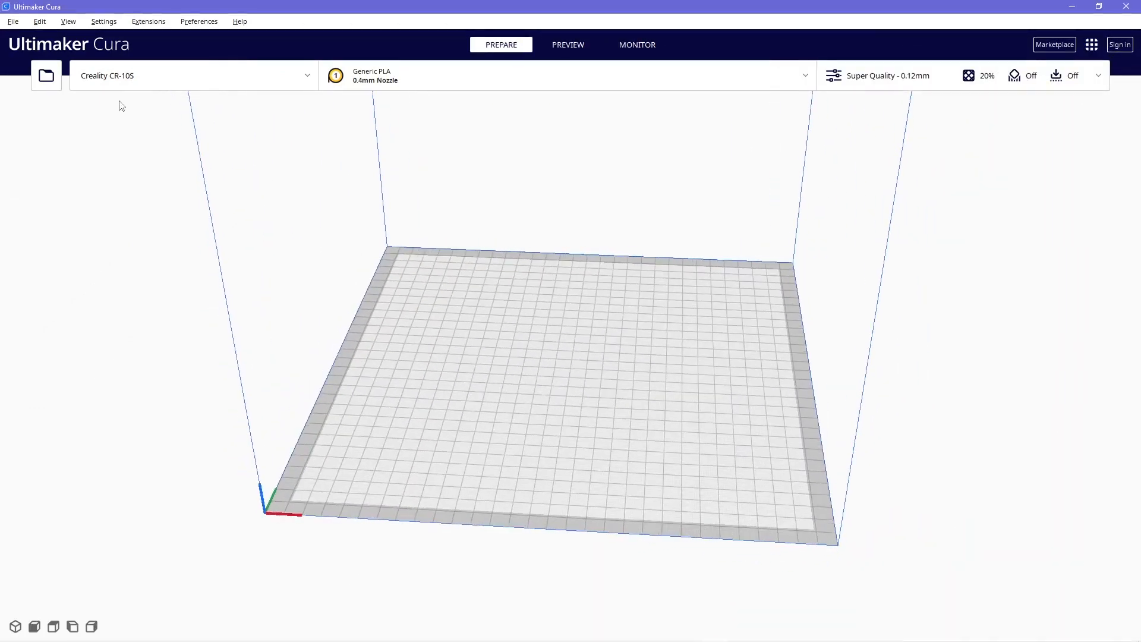
click(48, 77)
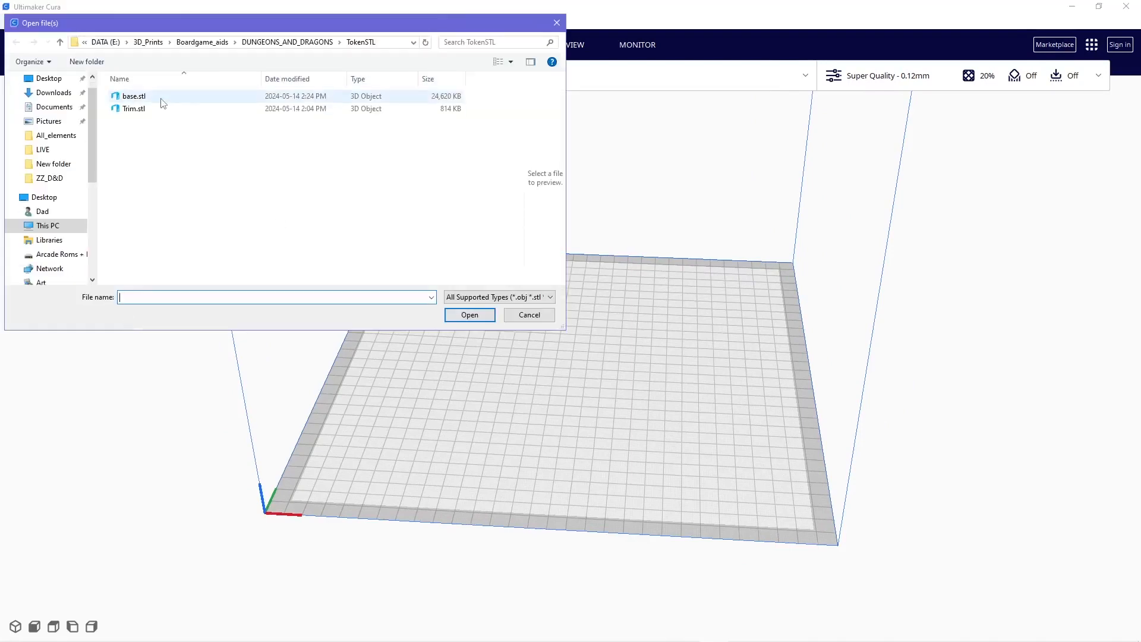
click(141, 98)
shift+click(133, 111)
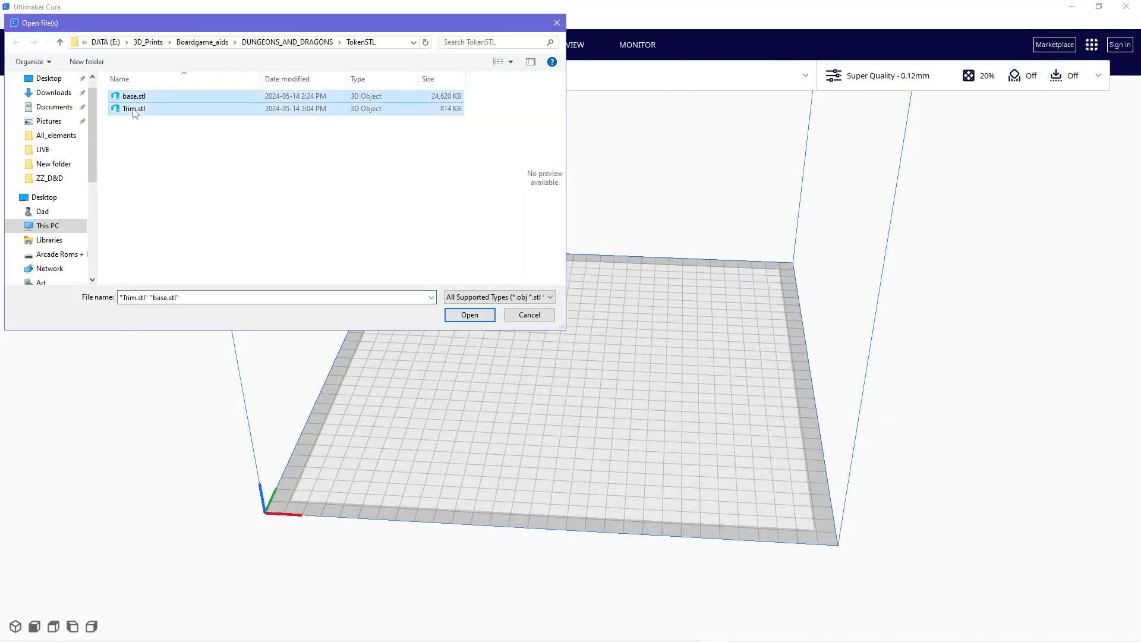
click(473, 315)
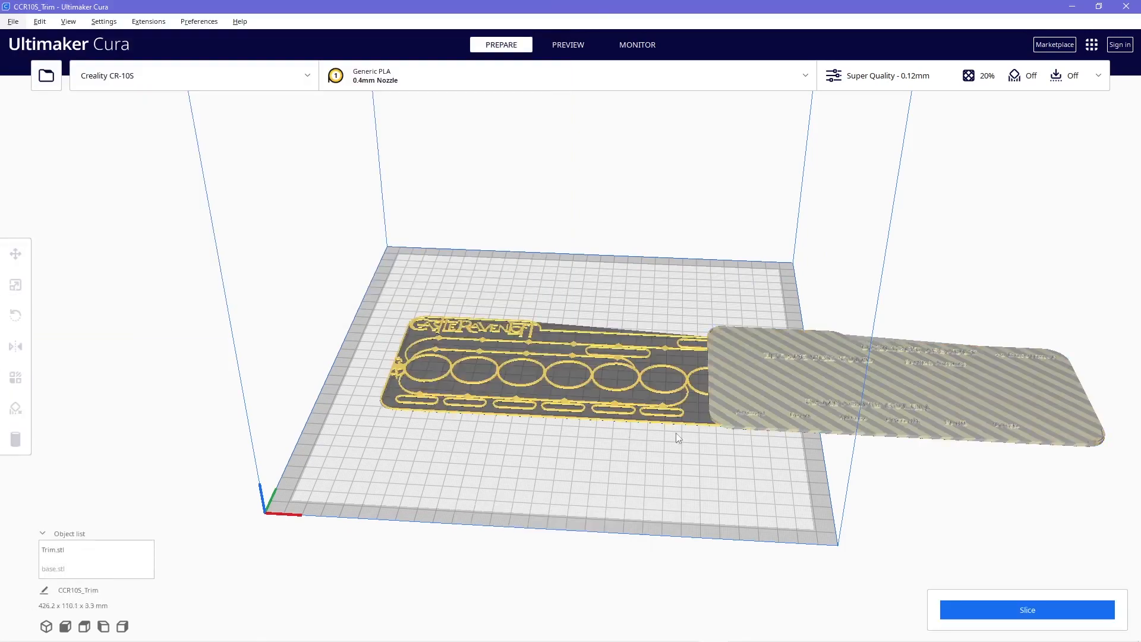
Rotate Trim.stl by 90° on the build plate and move it about 69 mm in the negative X direction
click(625, 421)
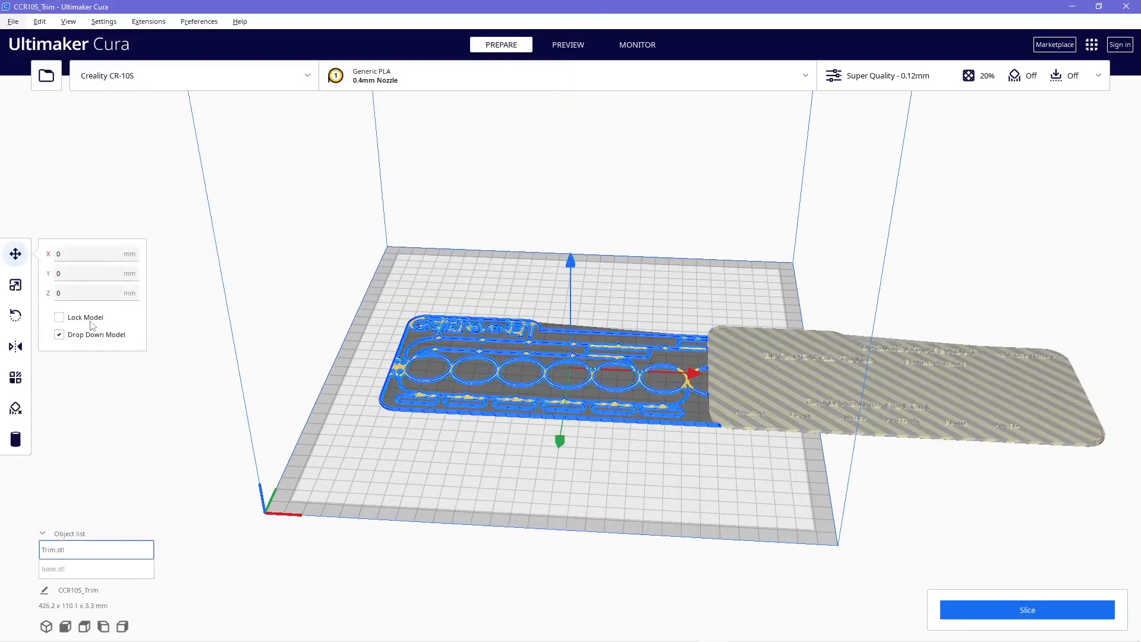
click(16, 314)
drag(572, 440, 660, 339)
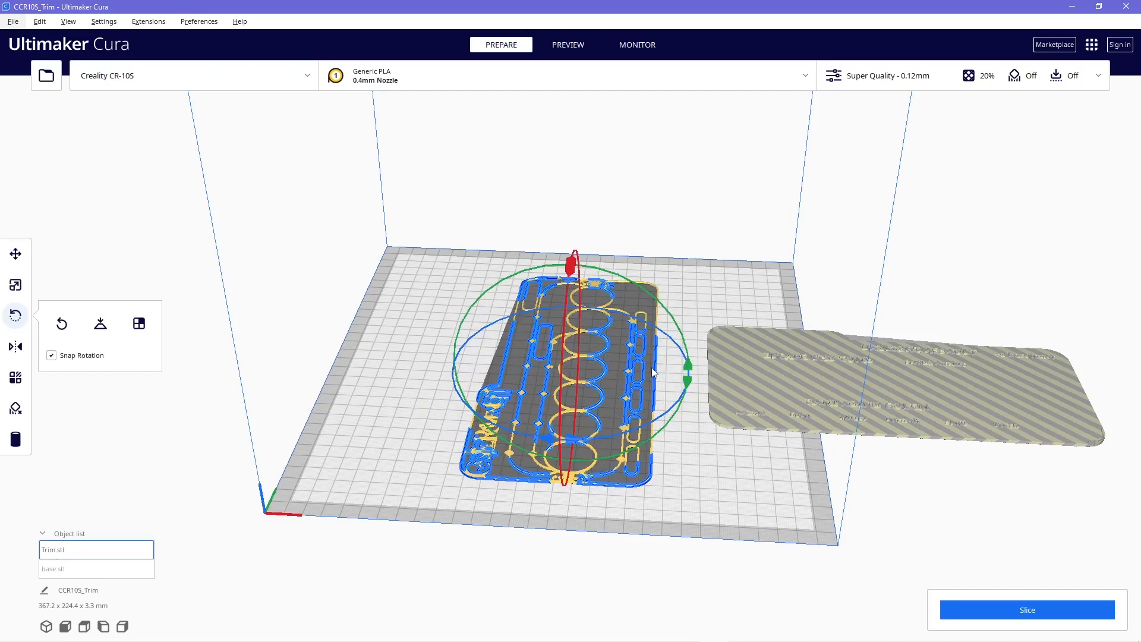
click(15, 254)
drag(687, 376, 580, 373)
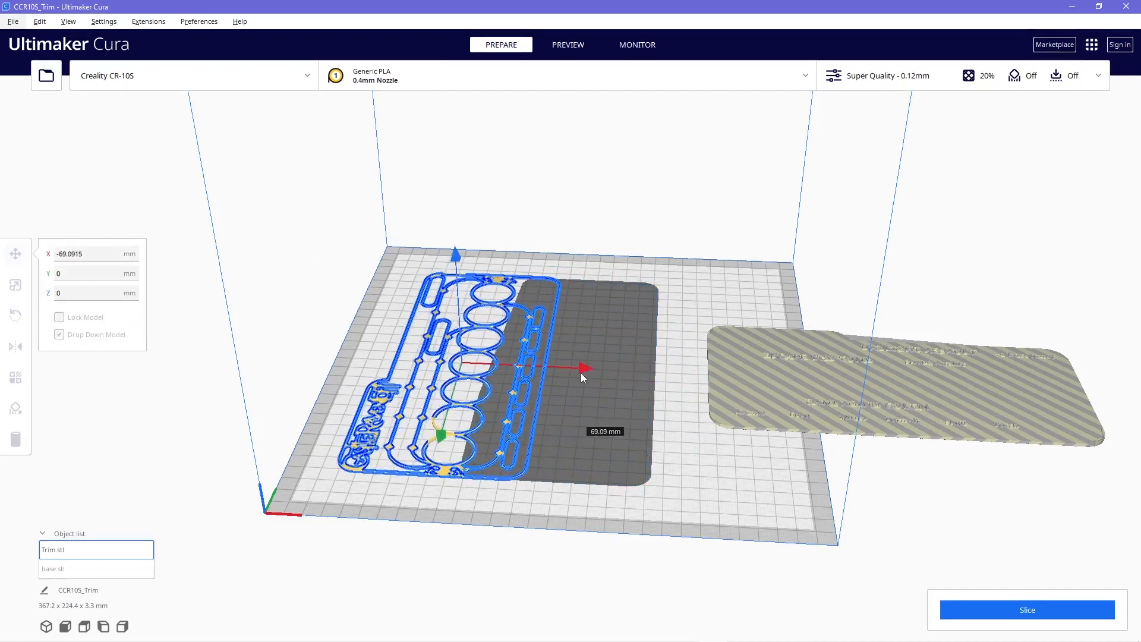
Rotate base.stl by 90° and move it along X to about 59 mm, onto the build plate beside the trim
click(807, 397)
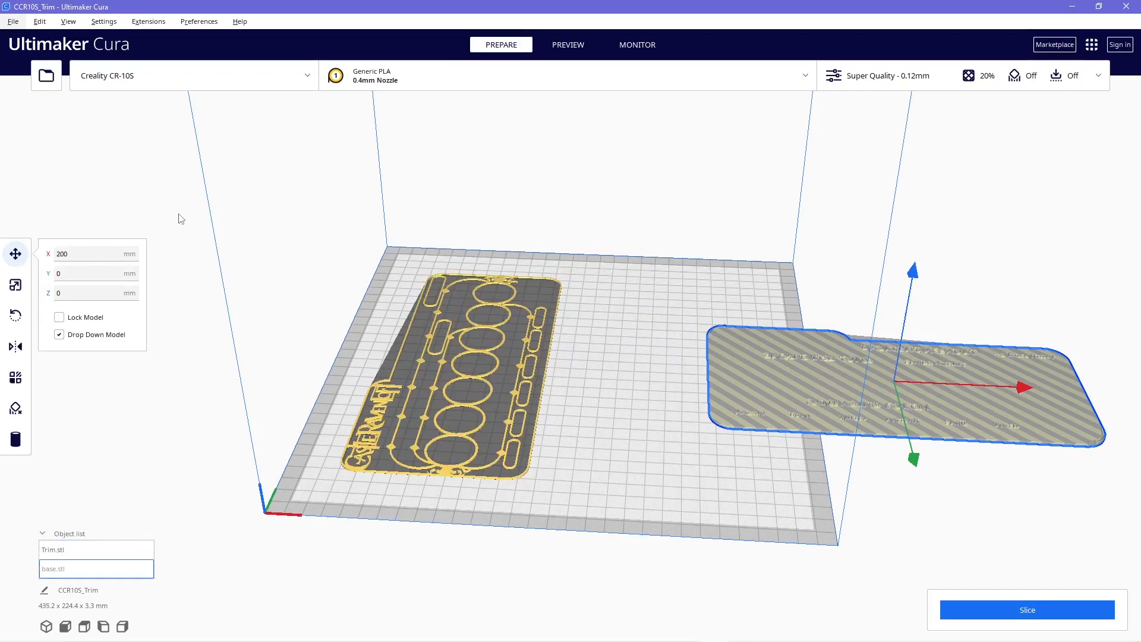
click(15, 315)
drag(1017, 392, 962, 362)
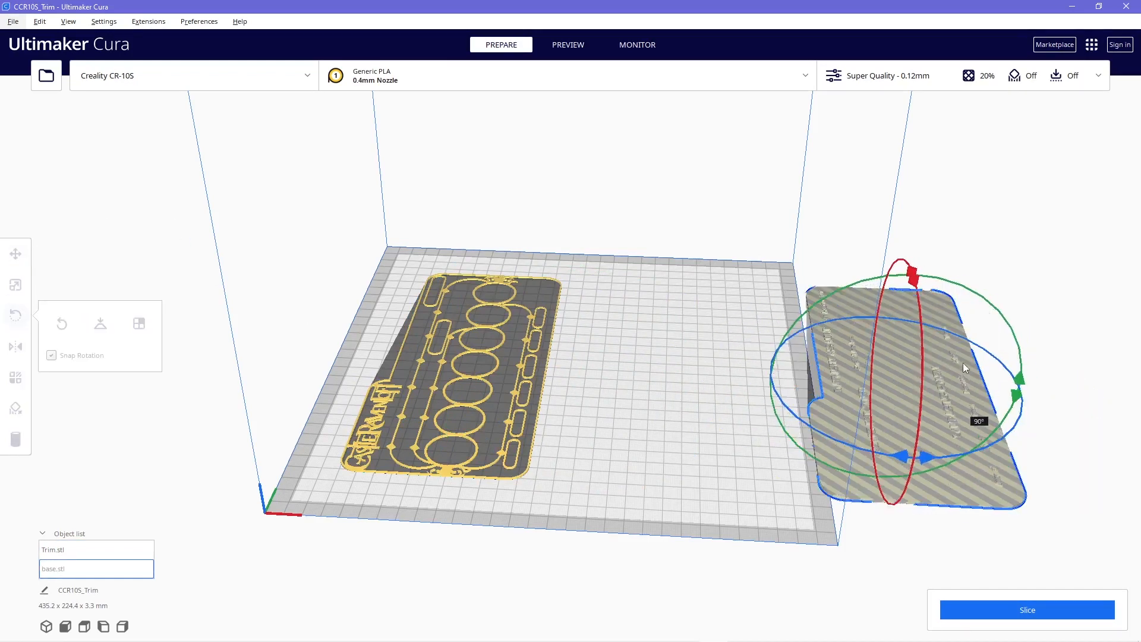
click(15, 253)
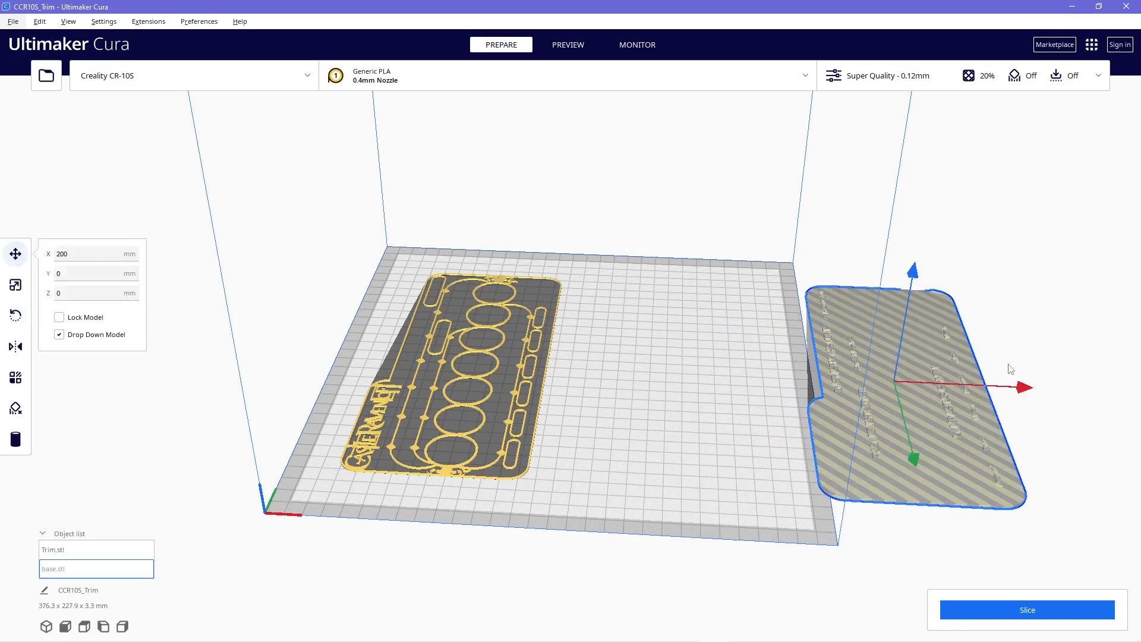
drag(1028, 394, 793, 398)
click(755, 567)
right_drag(755, 570, 777, 522)
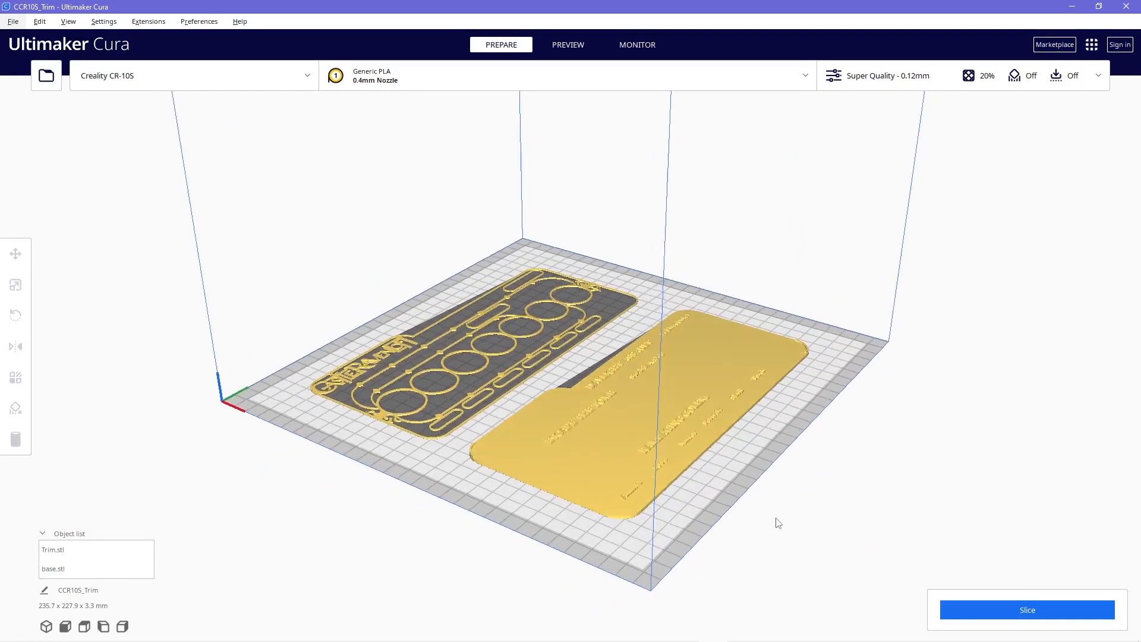
Review the print profiles, keep Super Quality 0.12 mm, and slice both models
click(904, 79)
click(970, 143)
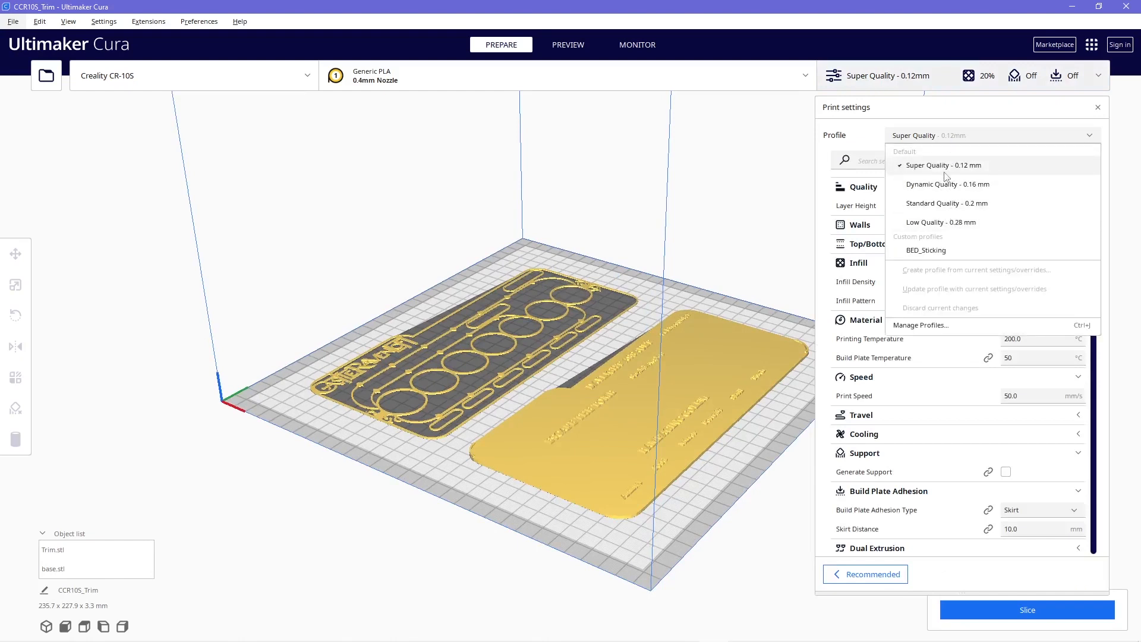
click(736, 119)
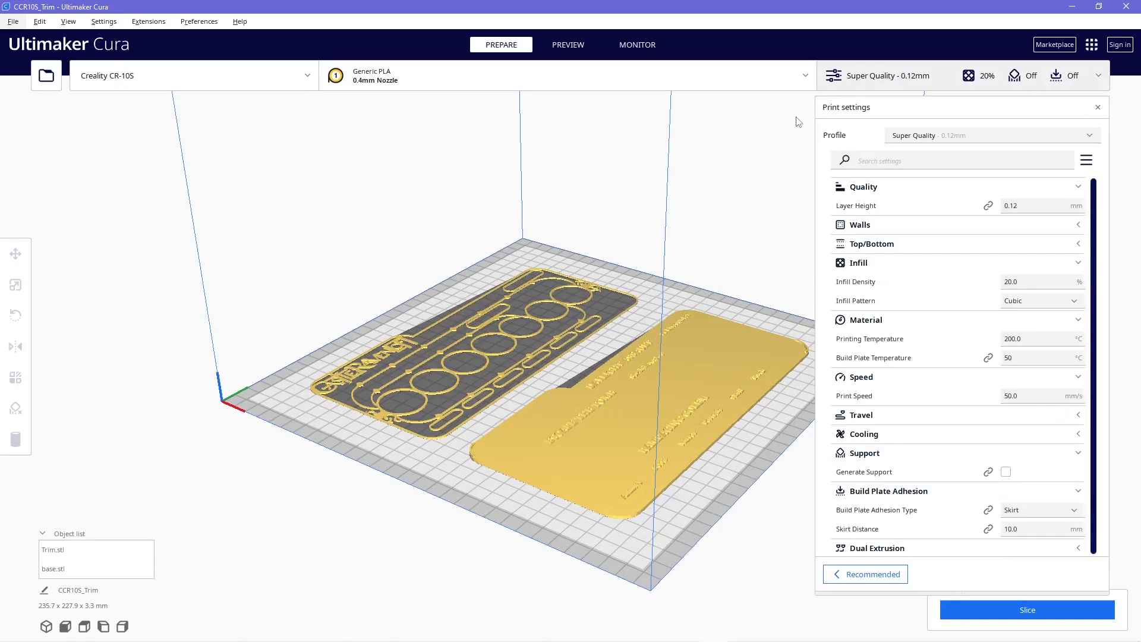
click(944, 81)
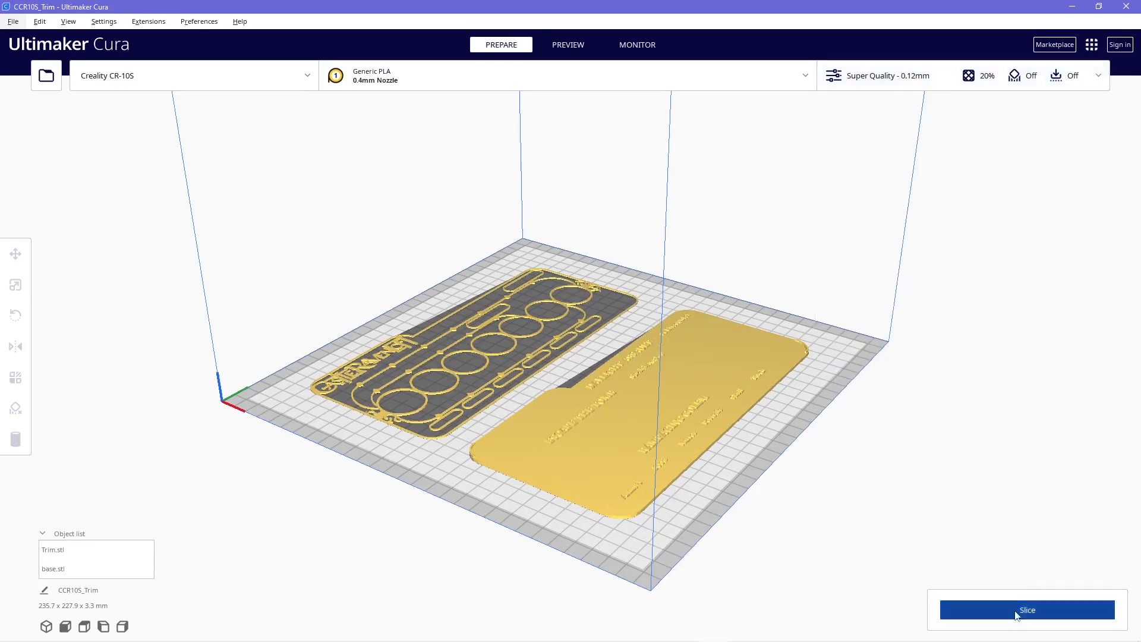
click(1029, 613)
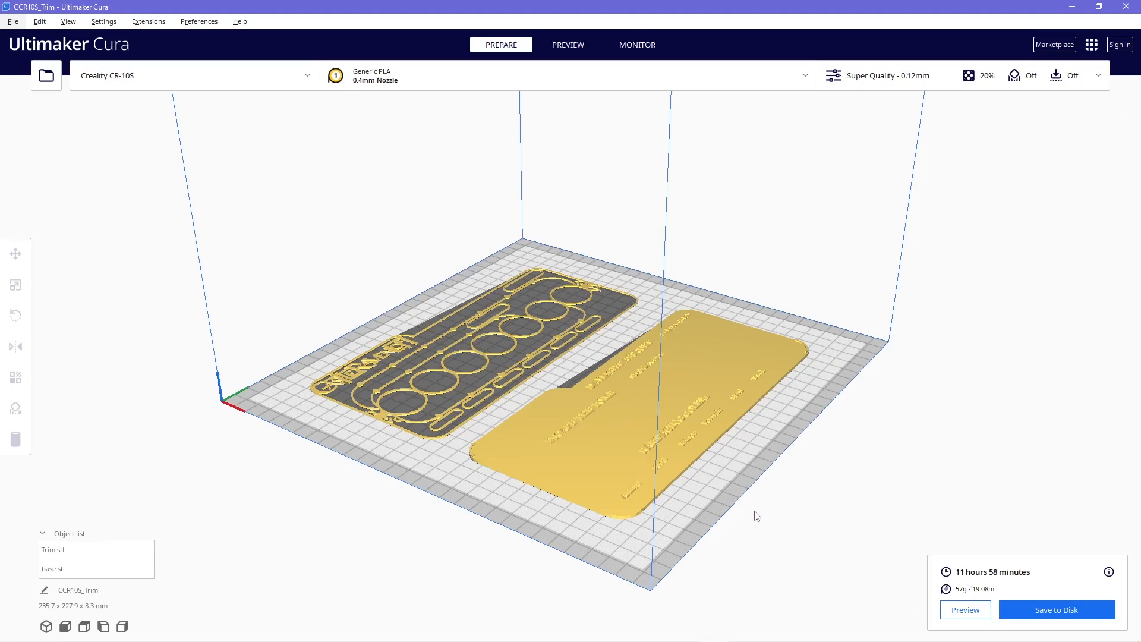
Inspect the raised lettering on base.stl up close
click(673, 444)
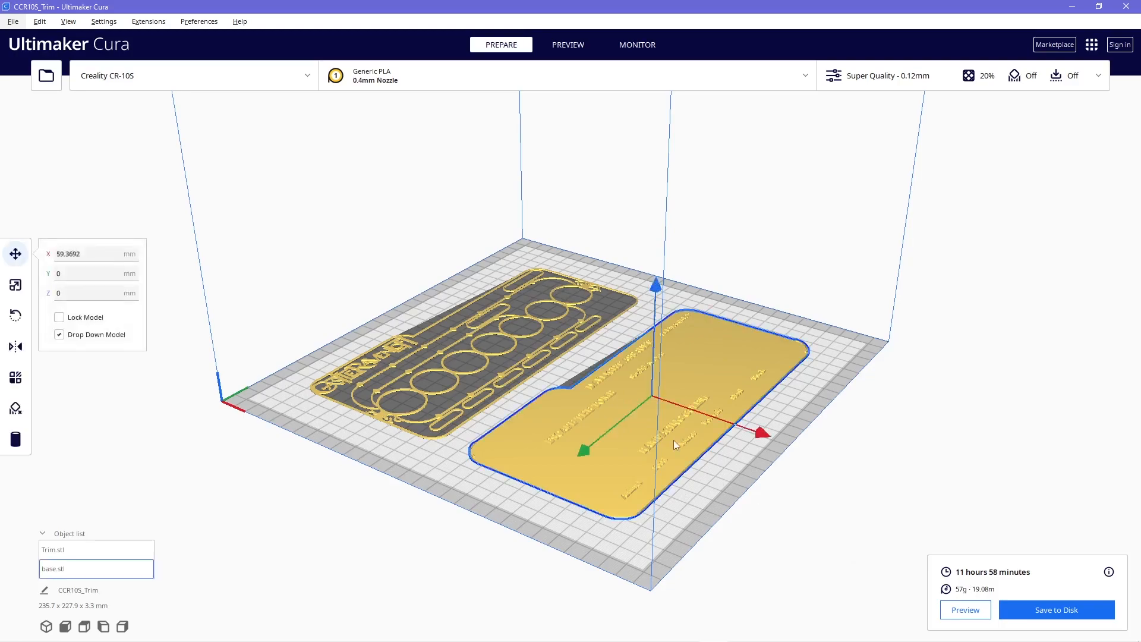
scroll(751, 511, up, 5)
middle_drag(800, 522, 666, 270)
right_drag(581, 390, 373, 425)
right_drag(872, 469, 381, 381)
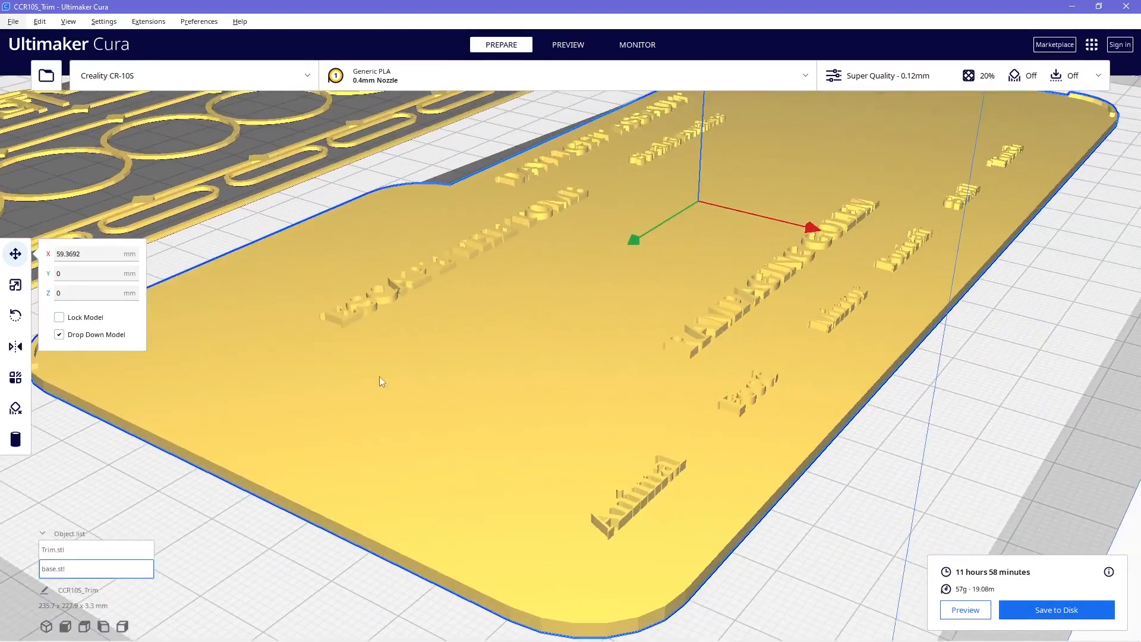
scroll(729, 390, down, 10)
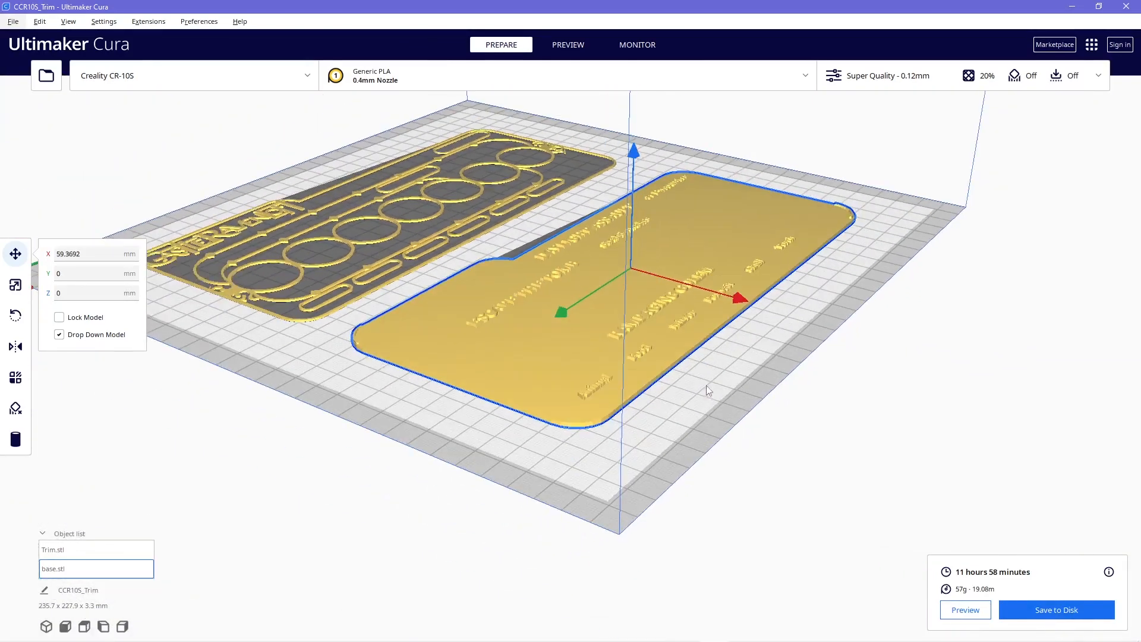
Nudge base.stl slightly closer to the trim and deselect it
mouse_move(559, 409)
mouse_down()
mouse_move(577, 418)
mouse_move(557, 406)
mouse_up()
right_drag(665, 517, 724, 526)
scroll(679, 518, down, 3)
click(648, 506)
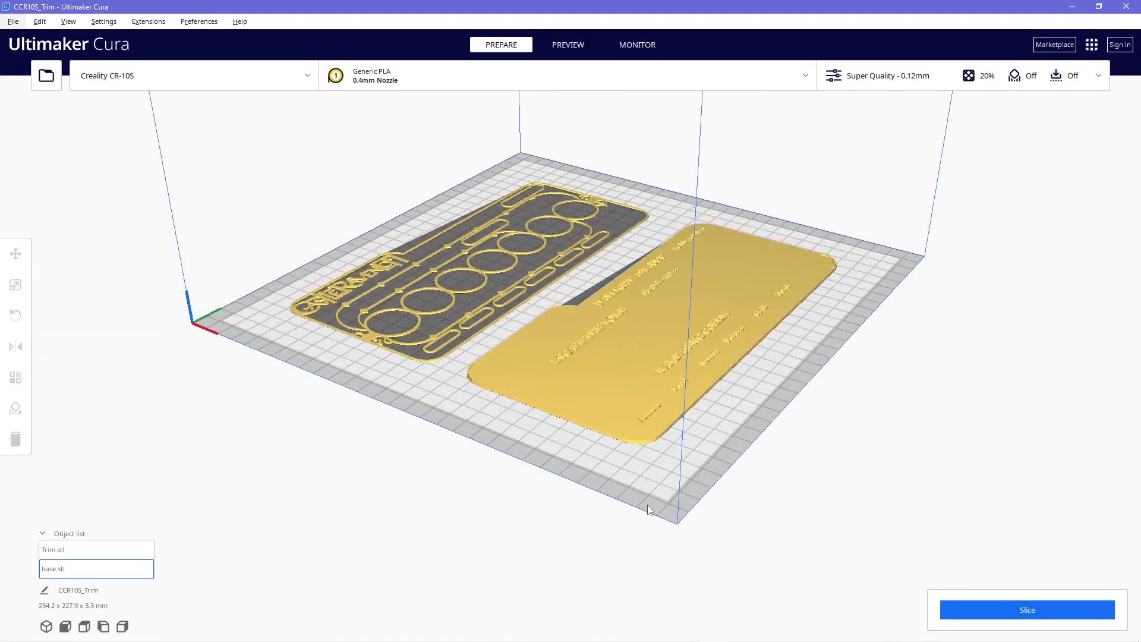
right_drag(646, 478, 738, 553)
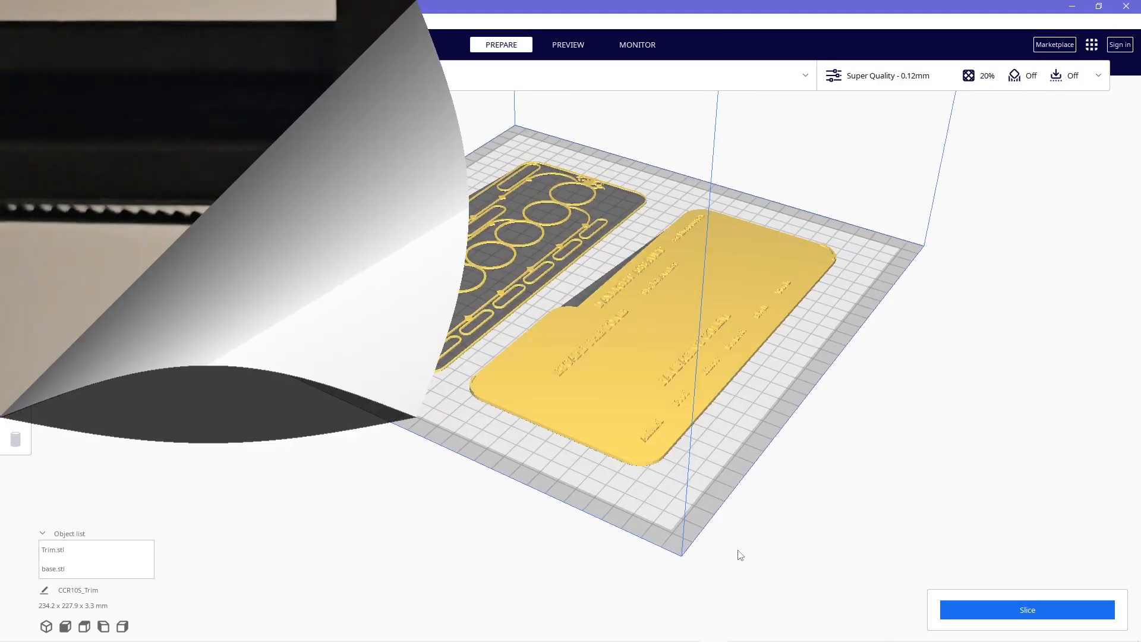